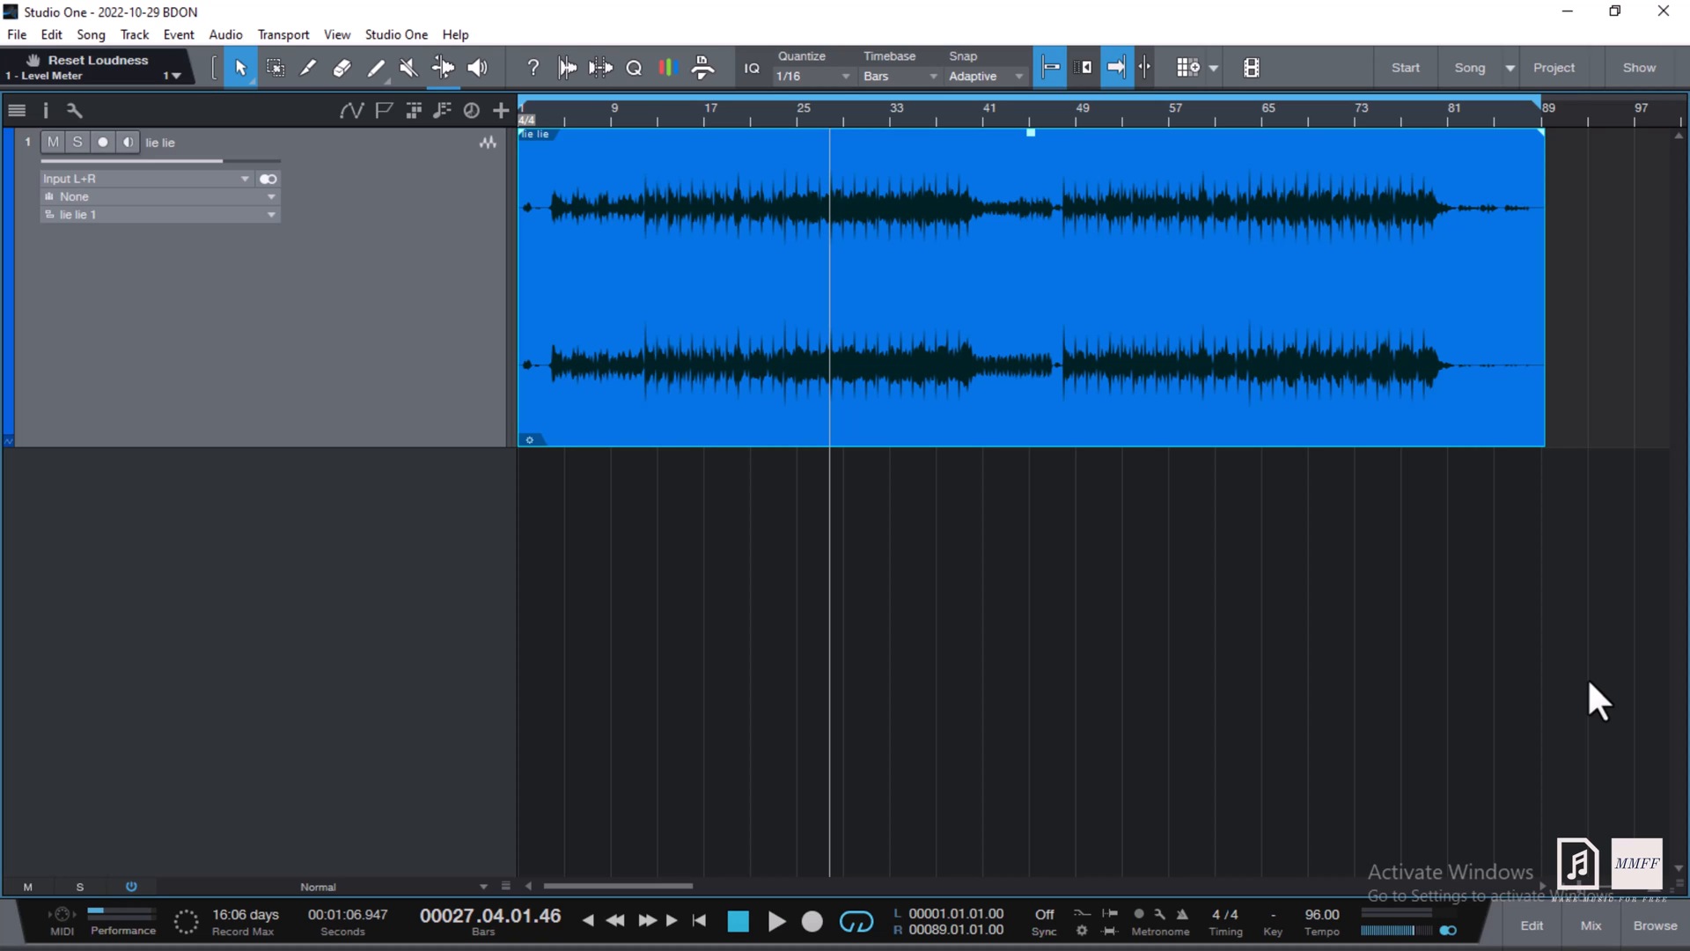
# - Check the Main bus Level Meter, then open the post-fader Spectrum Meter (FFT, 8192)
pyautogui.click(1588, 924)
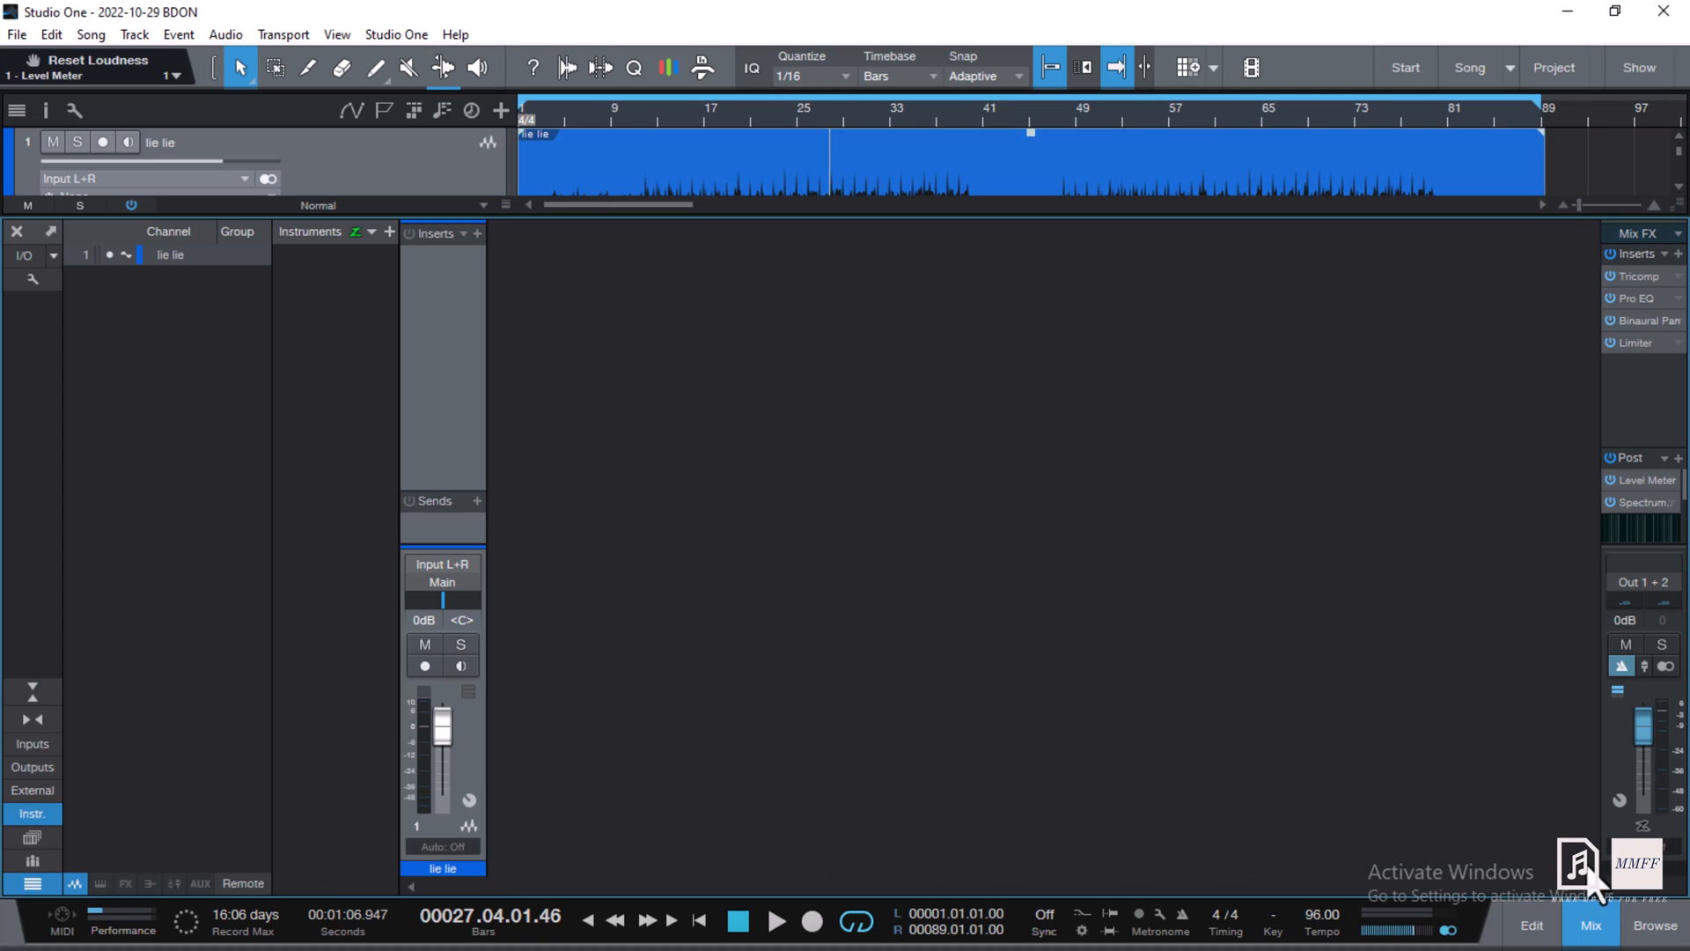
pyautogui.click(1649, 480)
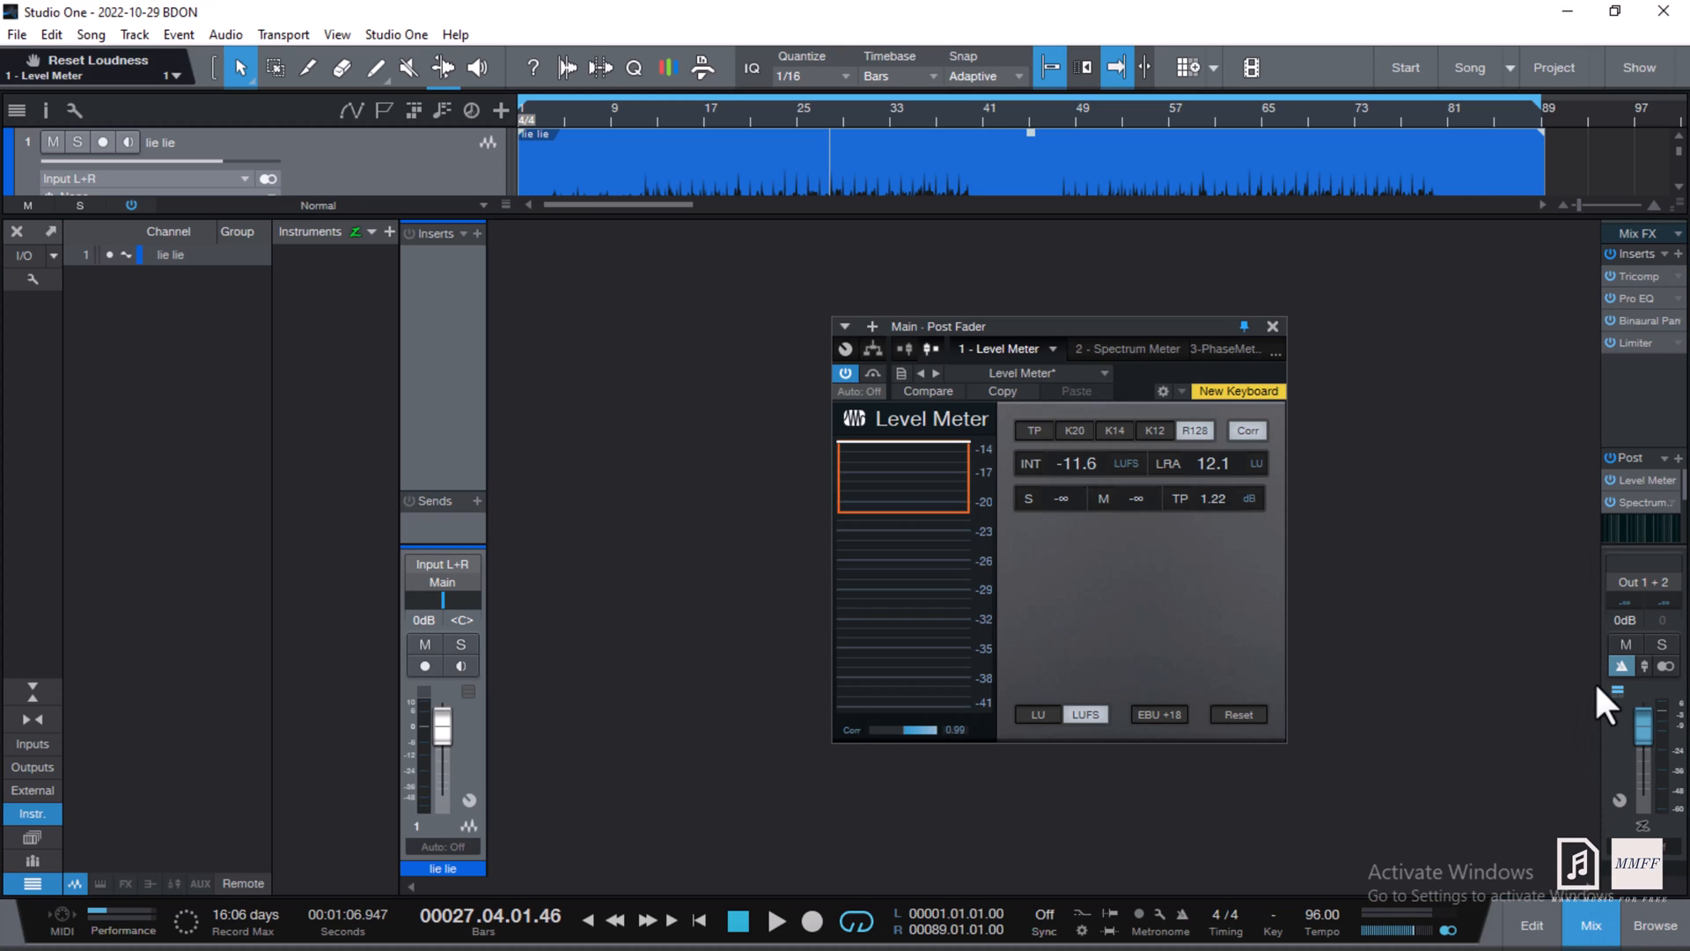
pyautogui.click(1273, 327)
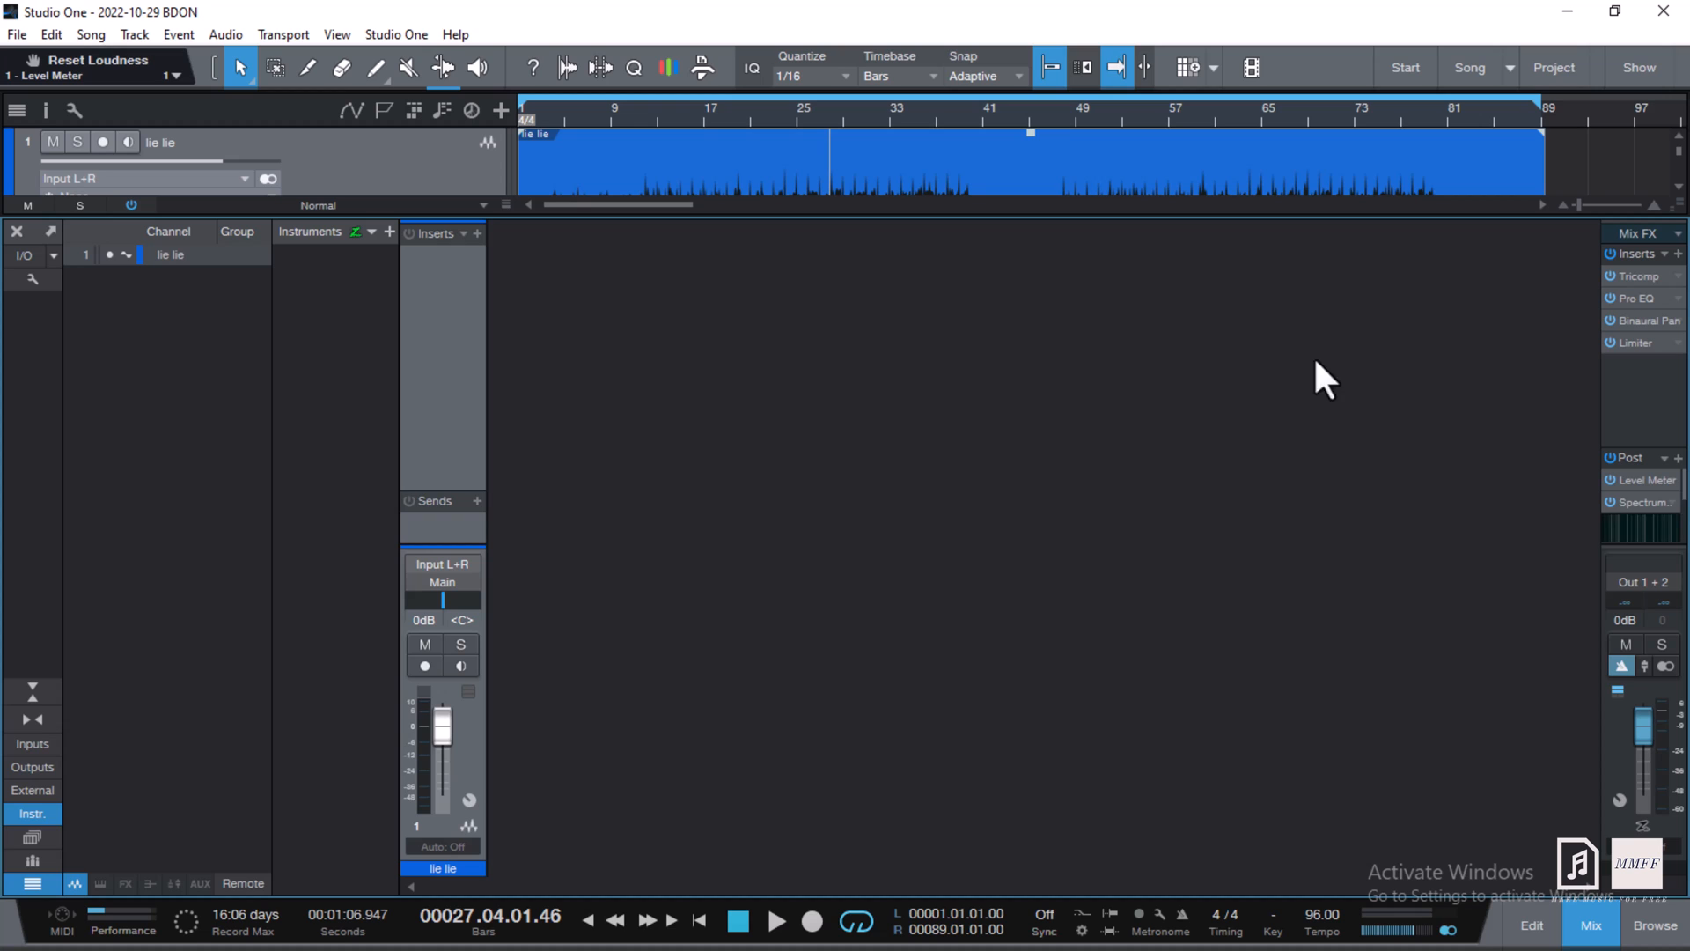
pyautogui.click(1639, 504)
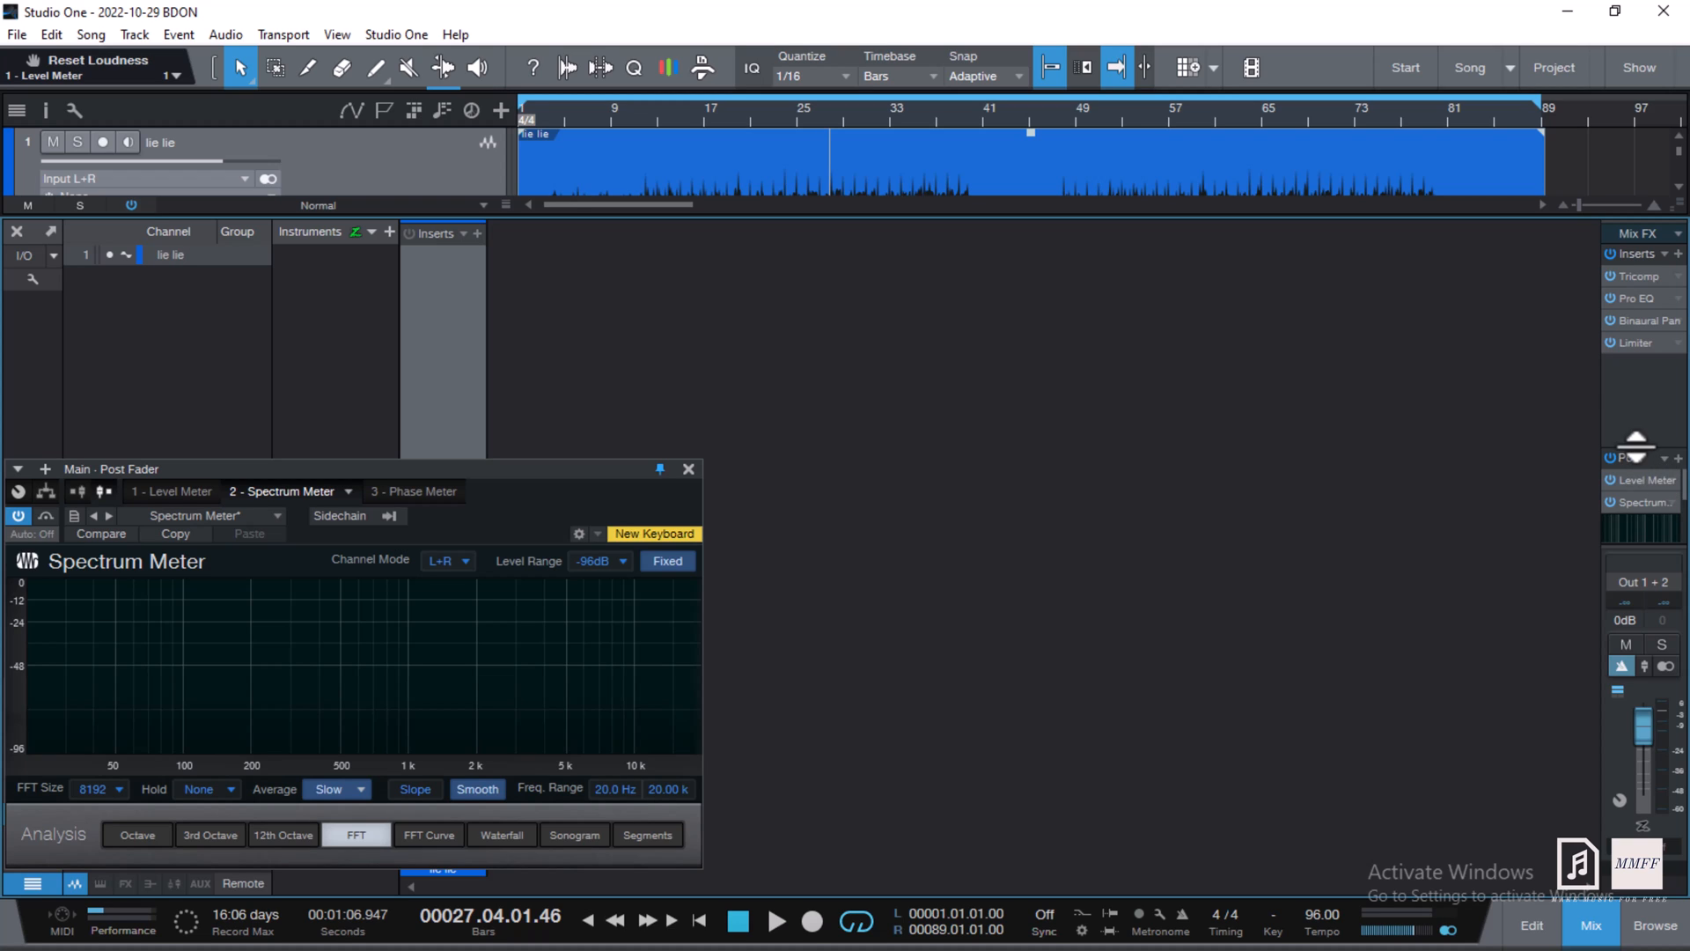
# - Add a Phase Meter to the Main Post inserts beside the Spectrum Meter, hiding the mixer
pyautogui.moveTo(1636, 448); pyautogui.dragTo(1638, 380)
pyautogui.click(1671, 446)
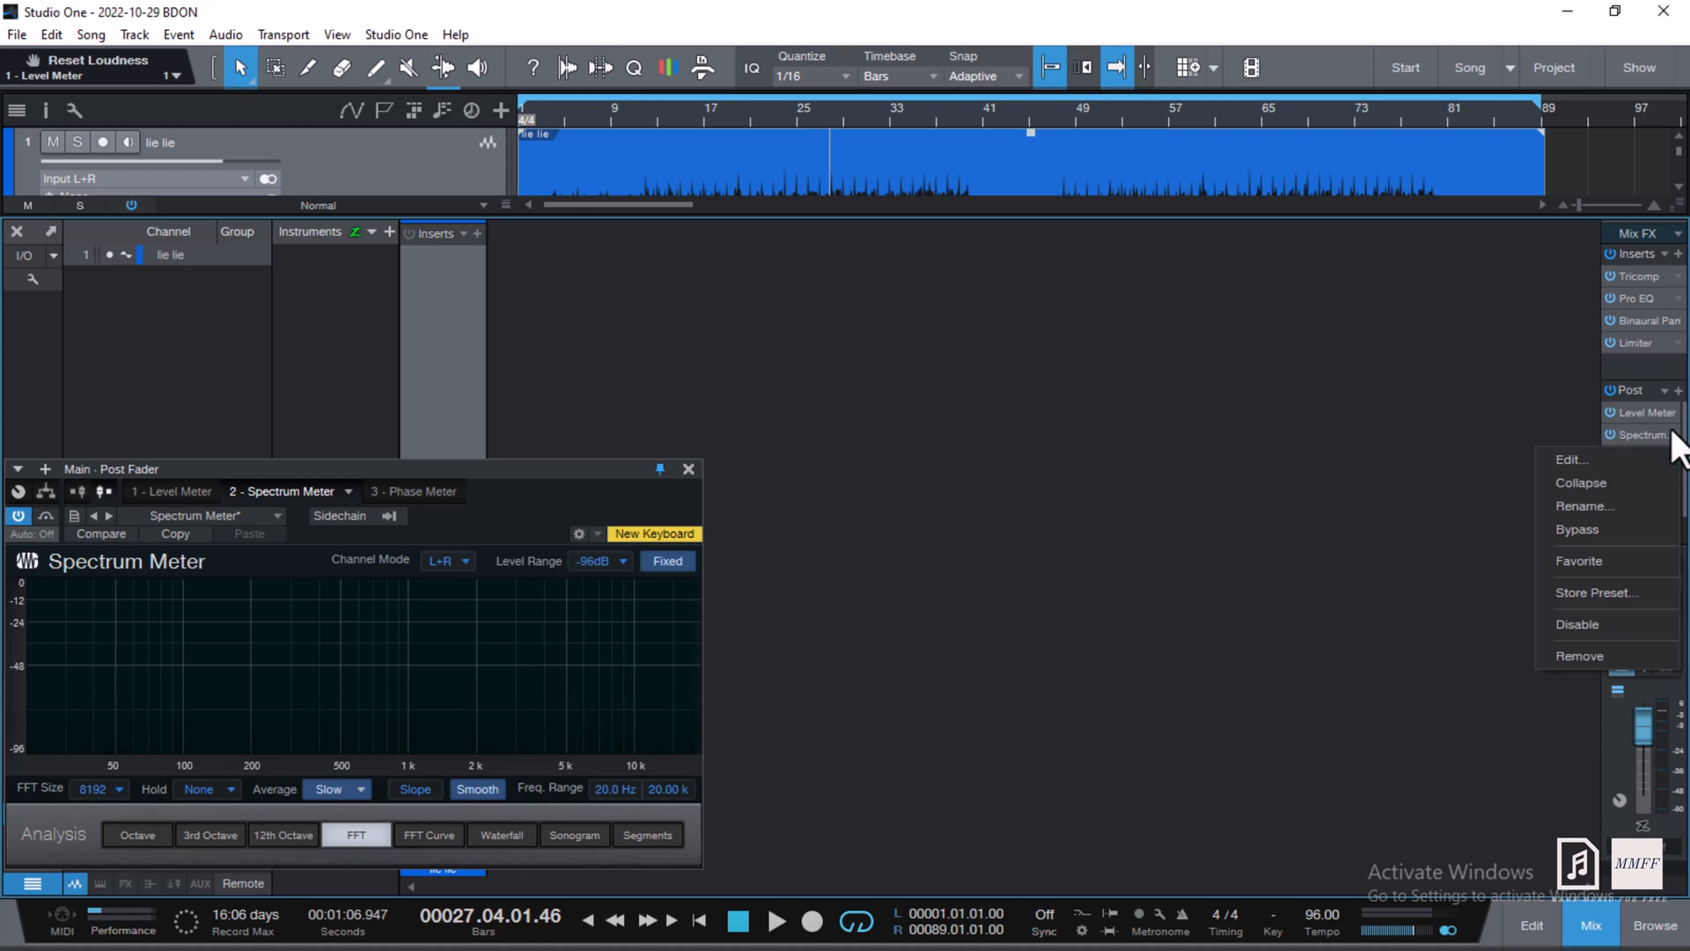
pyautogui.click(1630, 480)
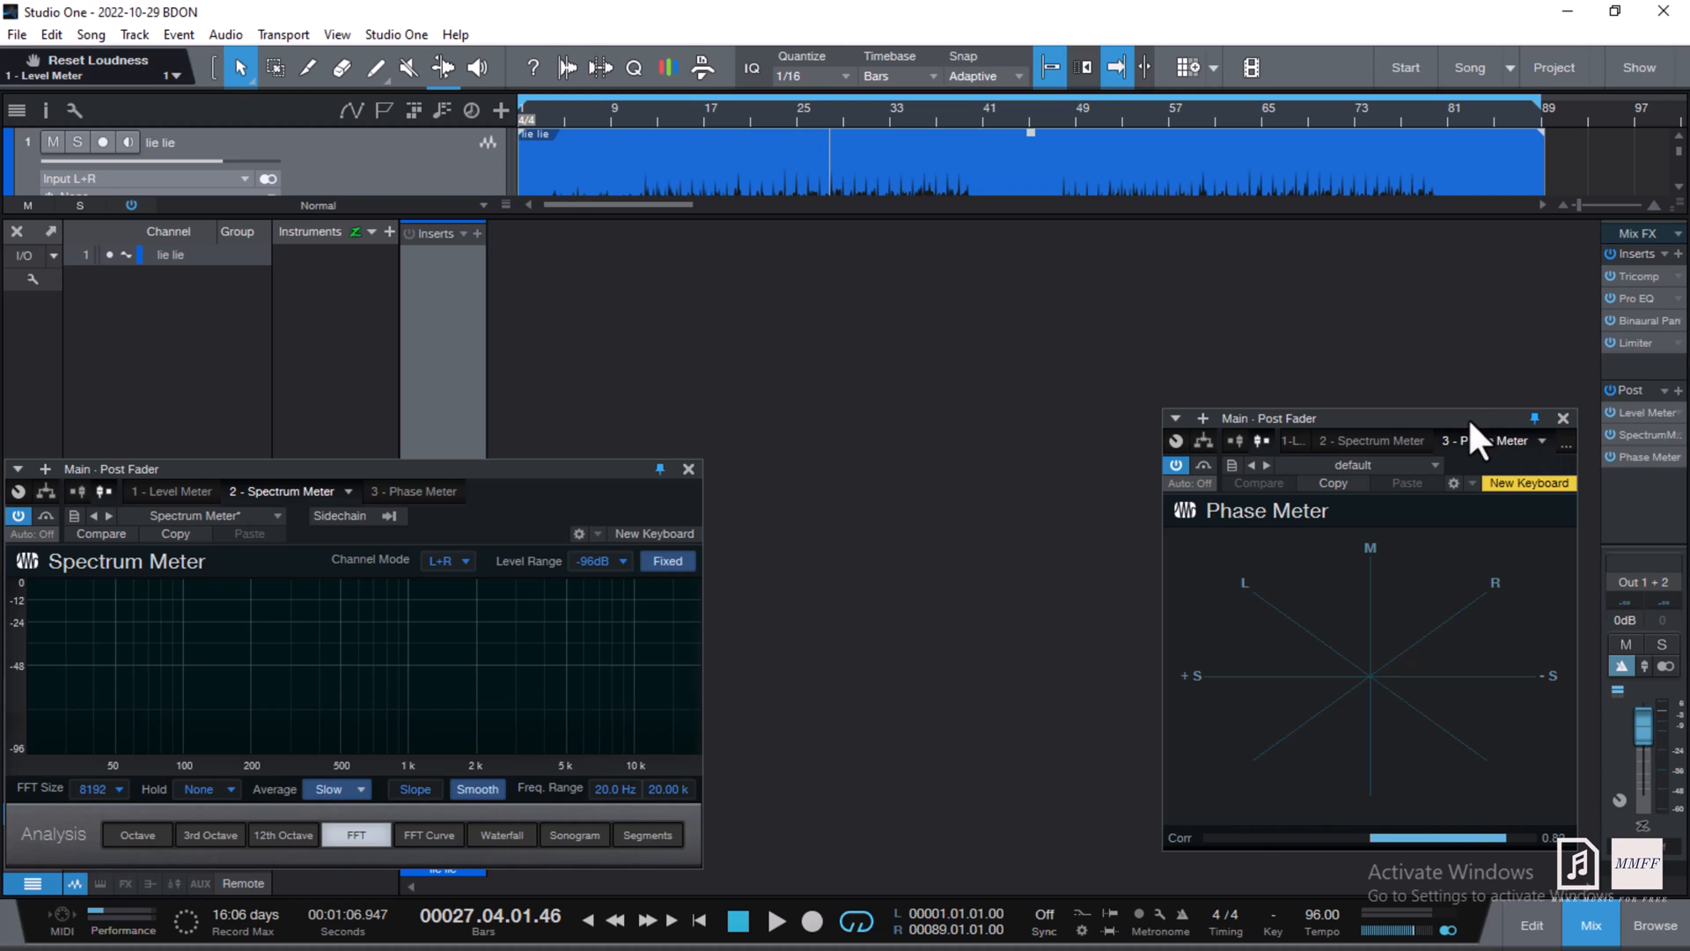
pyautogui.moveTo(1467, 416); pyautogui.dragTo(1009, 460)
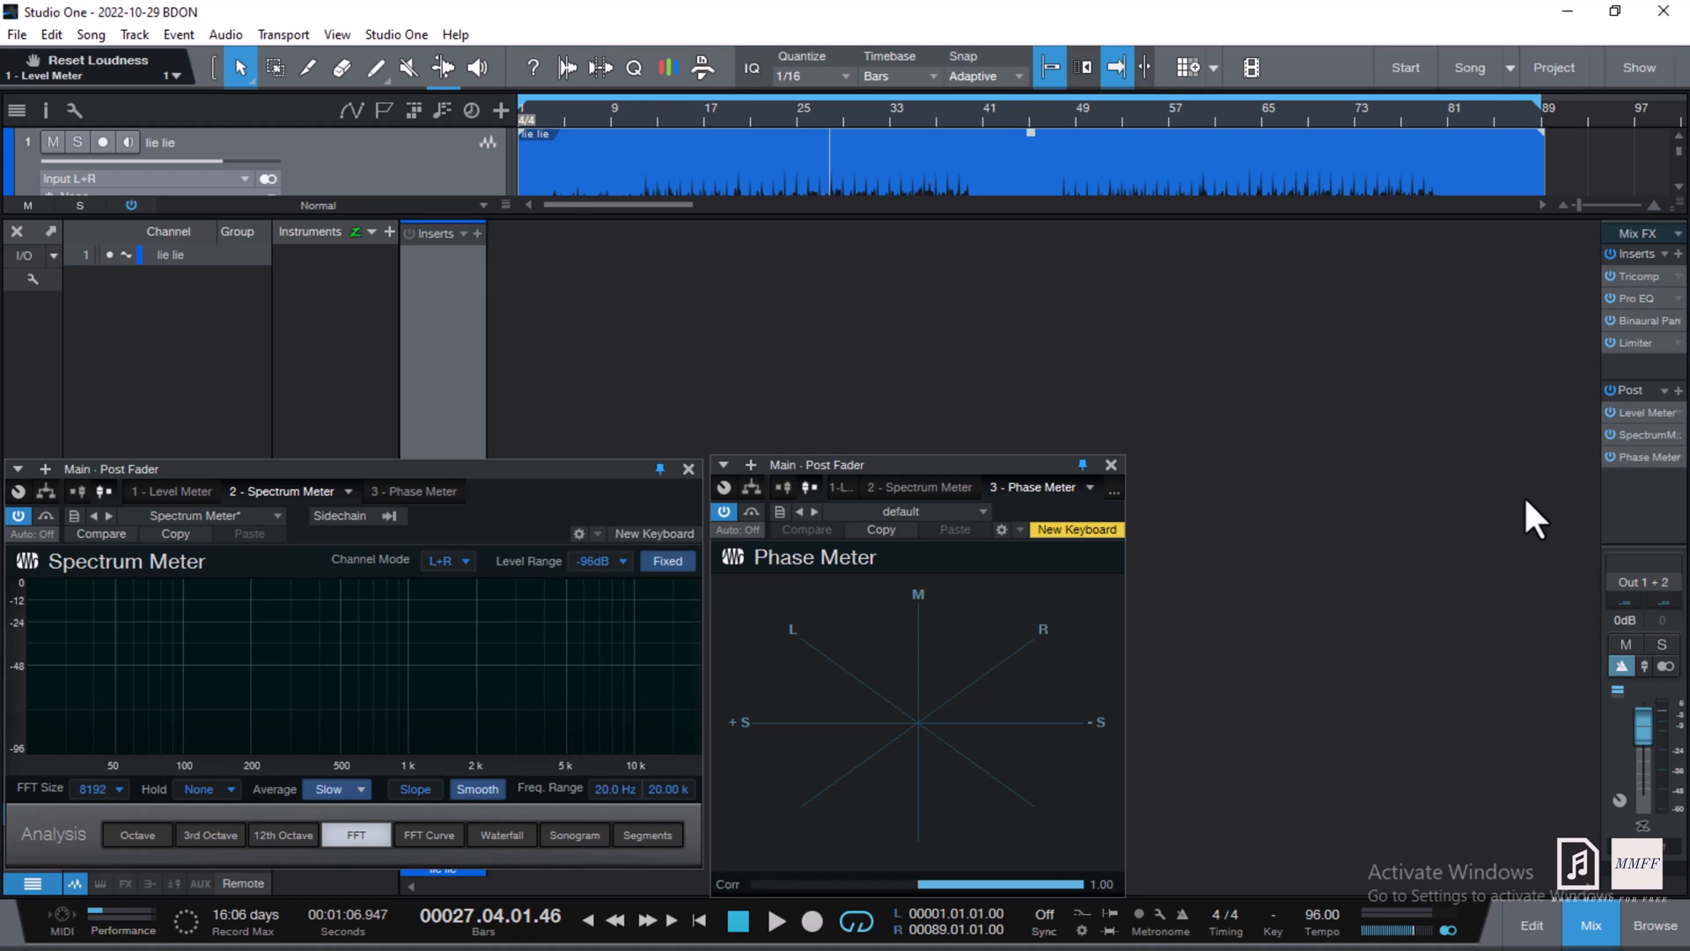
pyautogui.click(1592, 926)
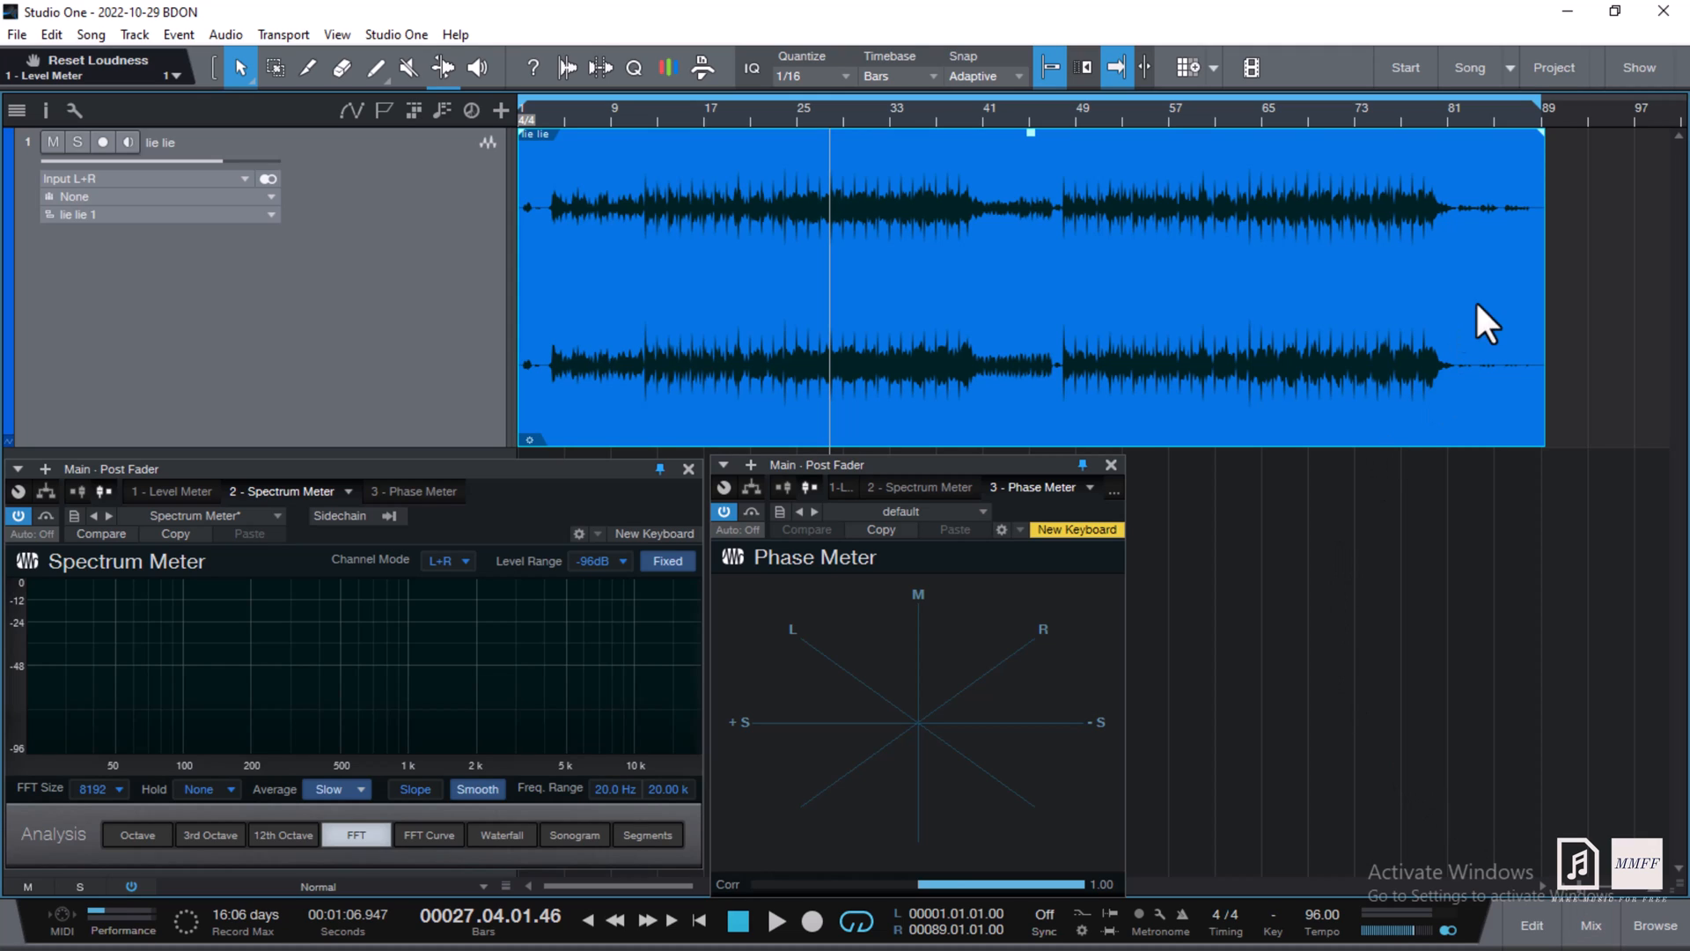
# - Play from bar 61 watching the meters, trying Long spectrum peak hold before setting None
pyautogui.click(1215, 117)
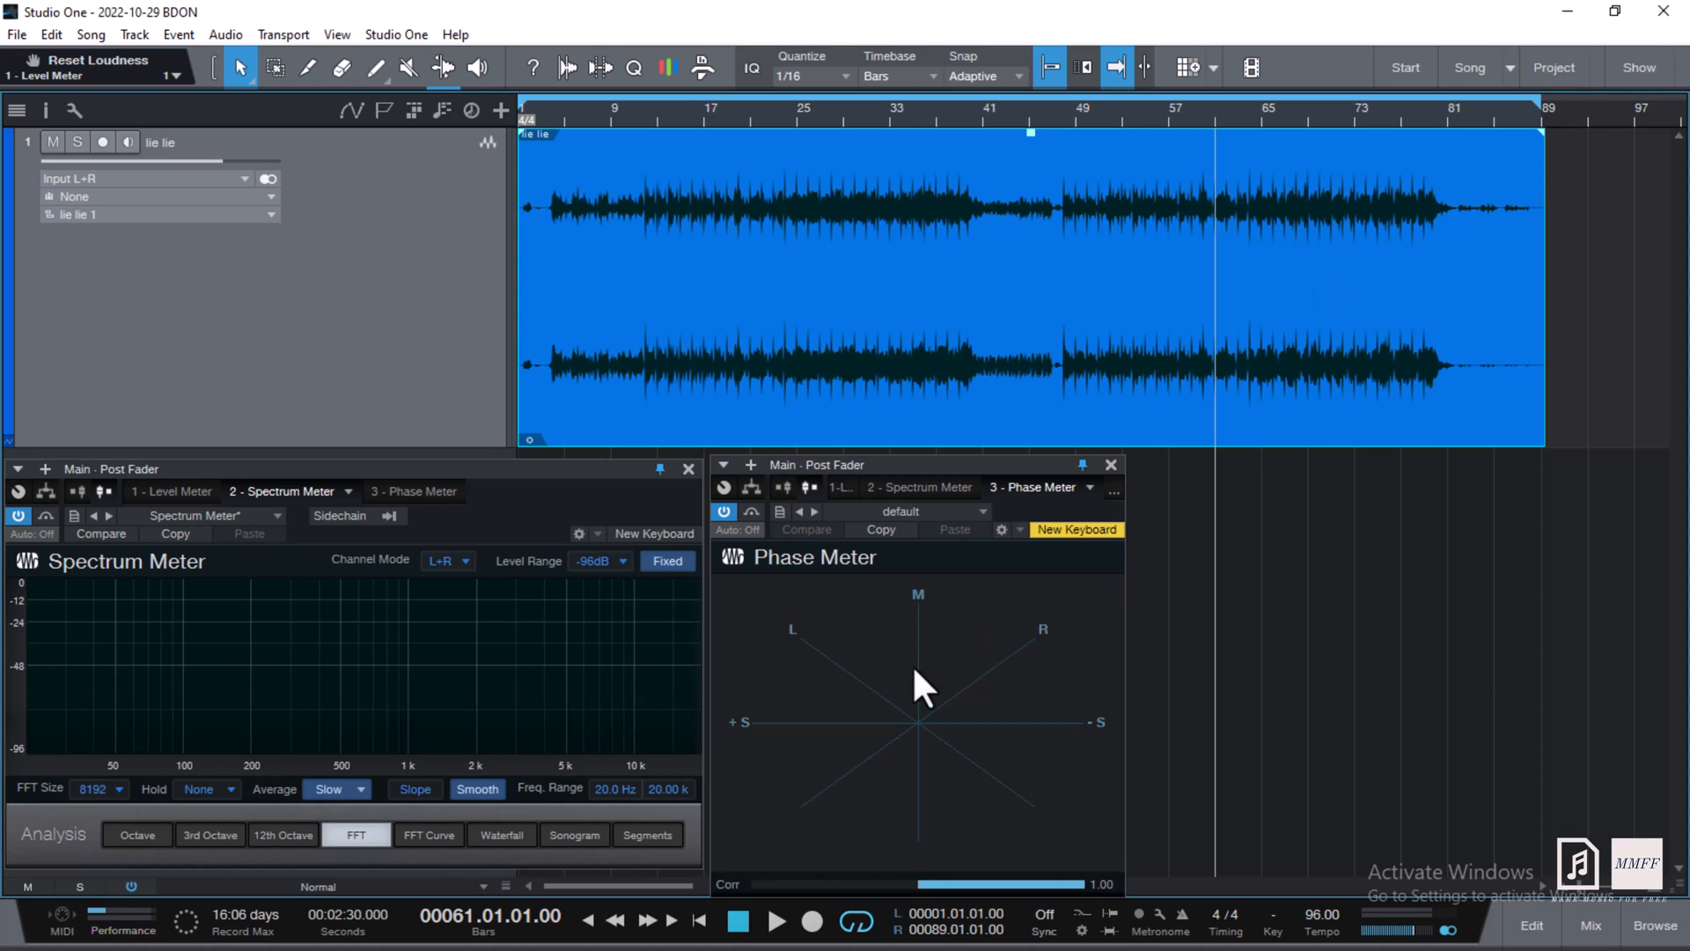
pyautogui.click(774, 929)
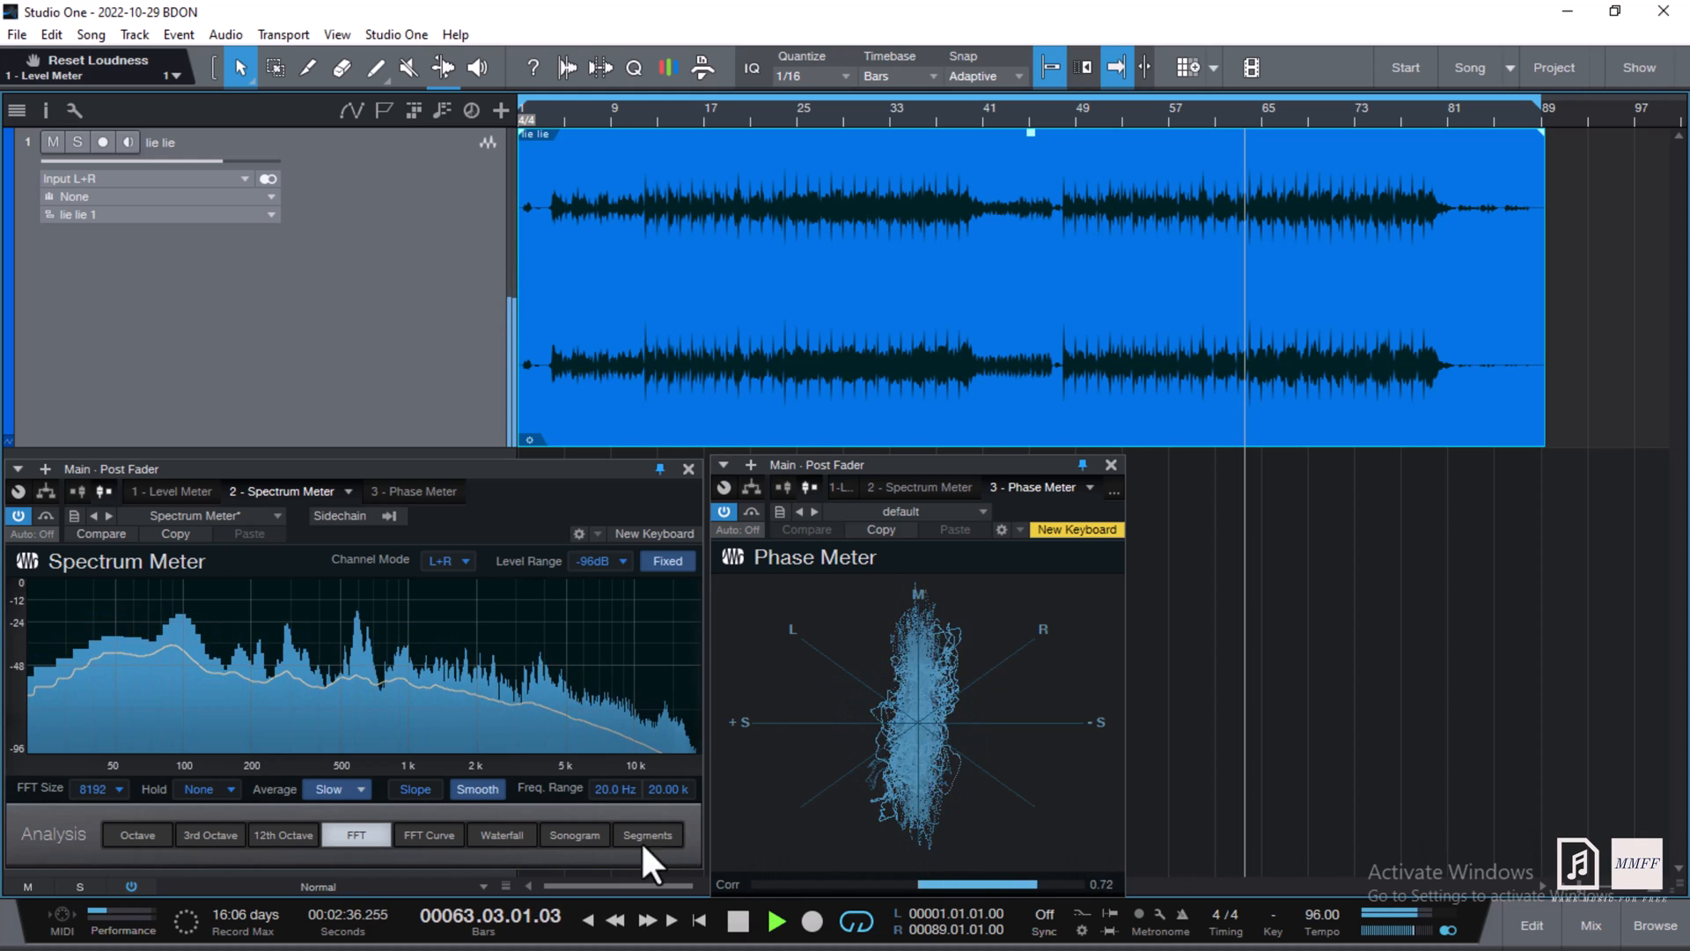
pyautogui.click(209, 790)
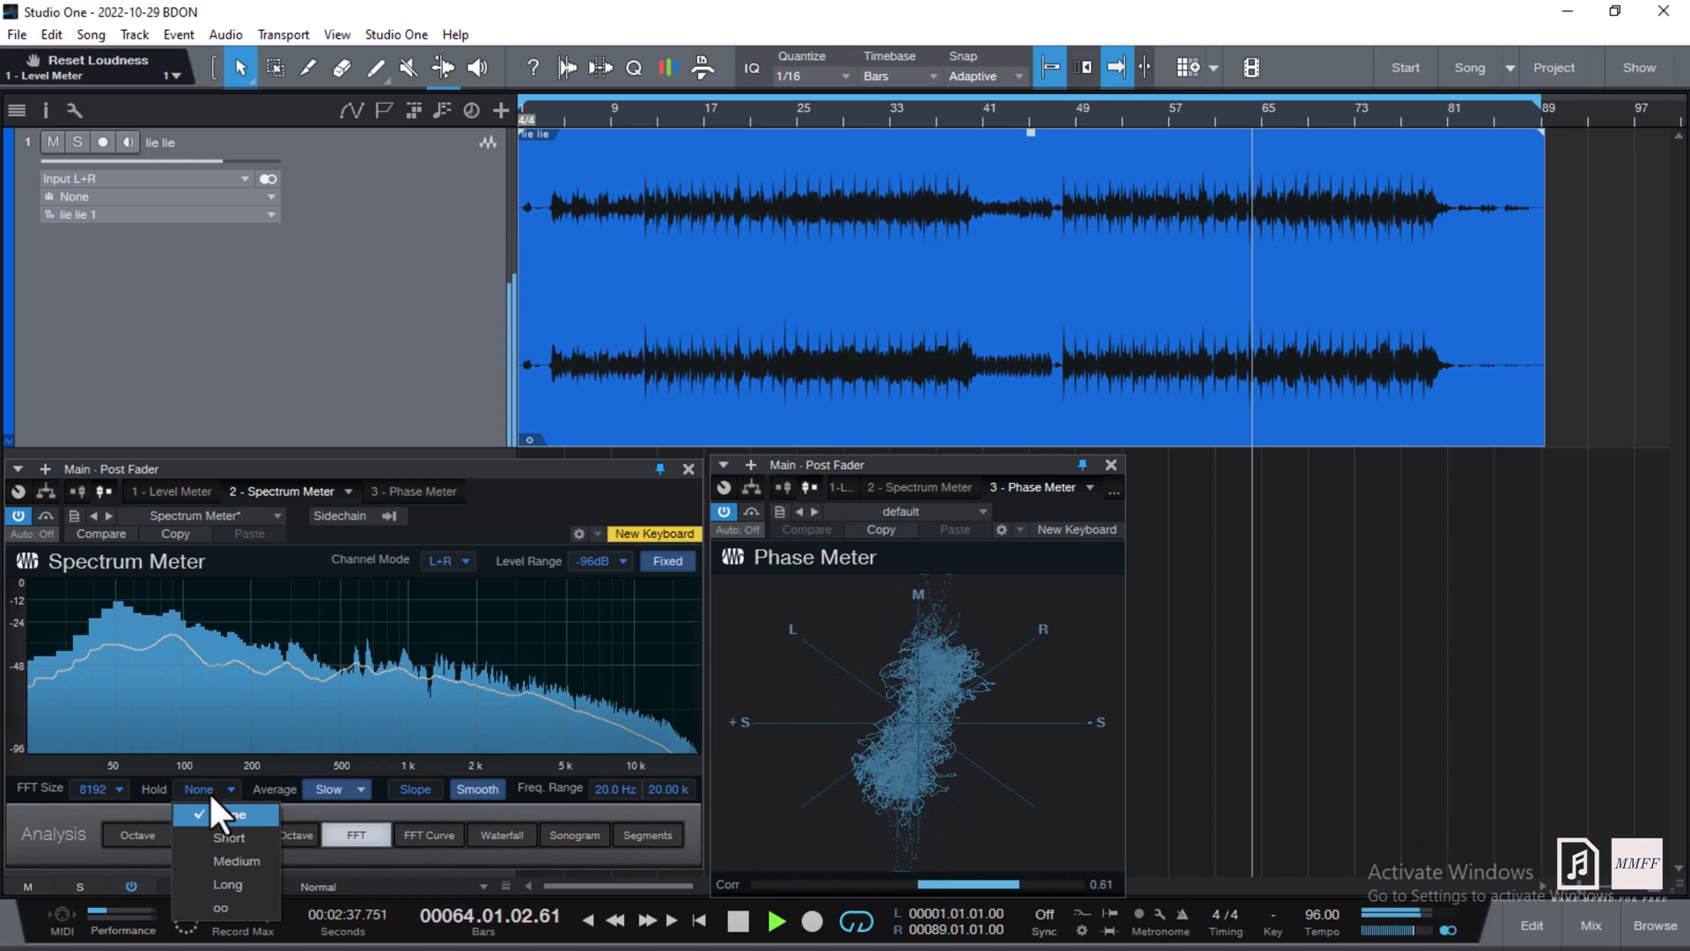
pyautogui.click(247, 881)
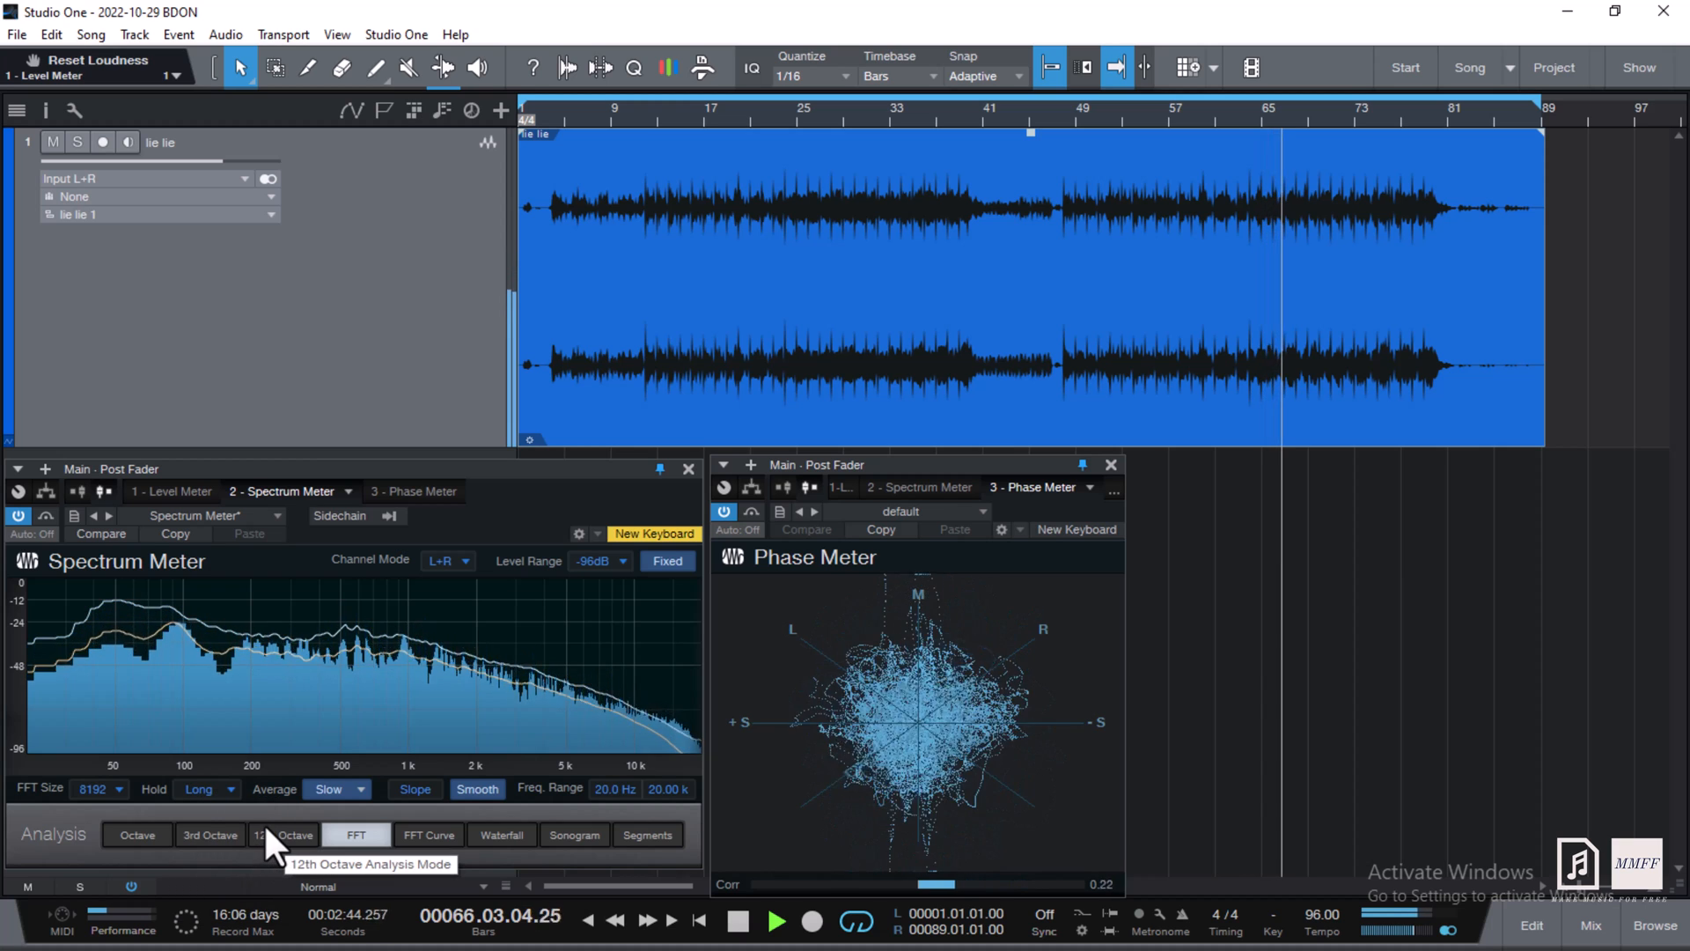
pyautogui.click(219, 787)
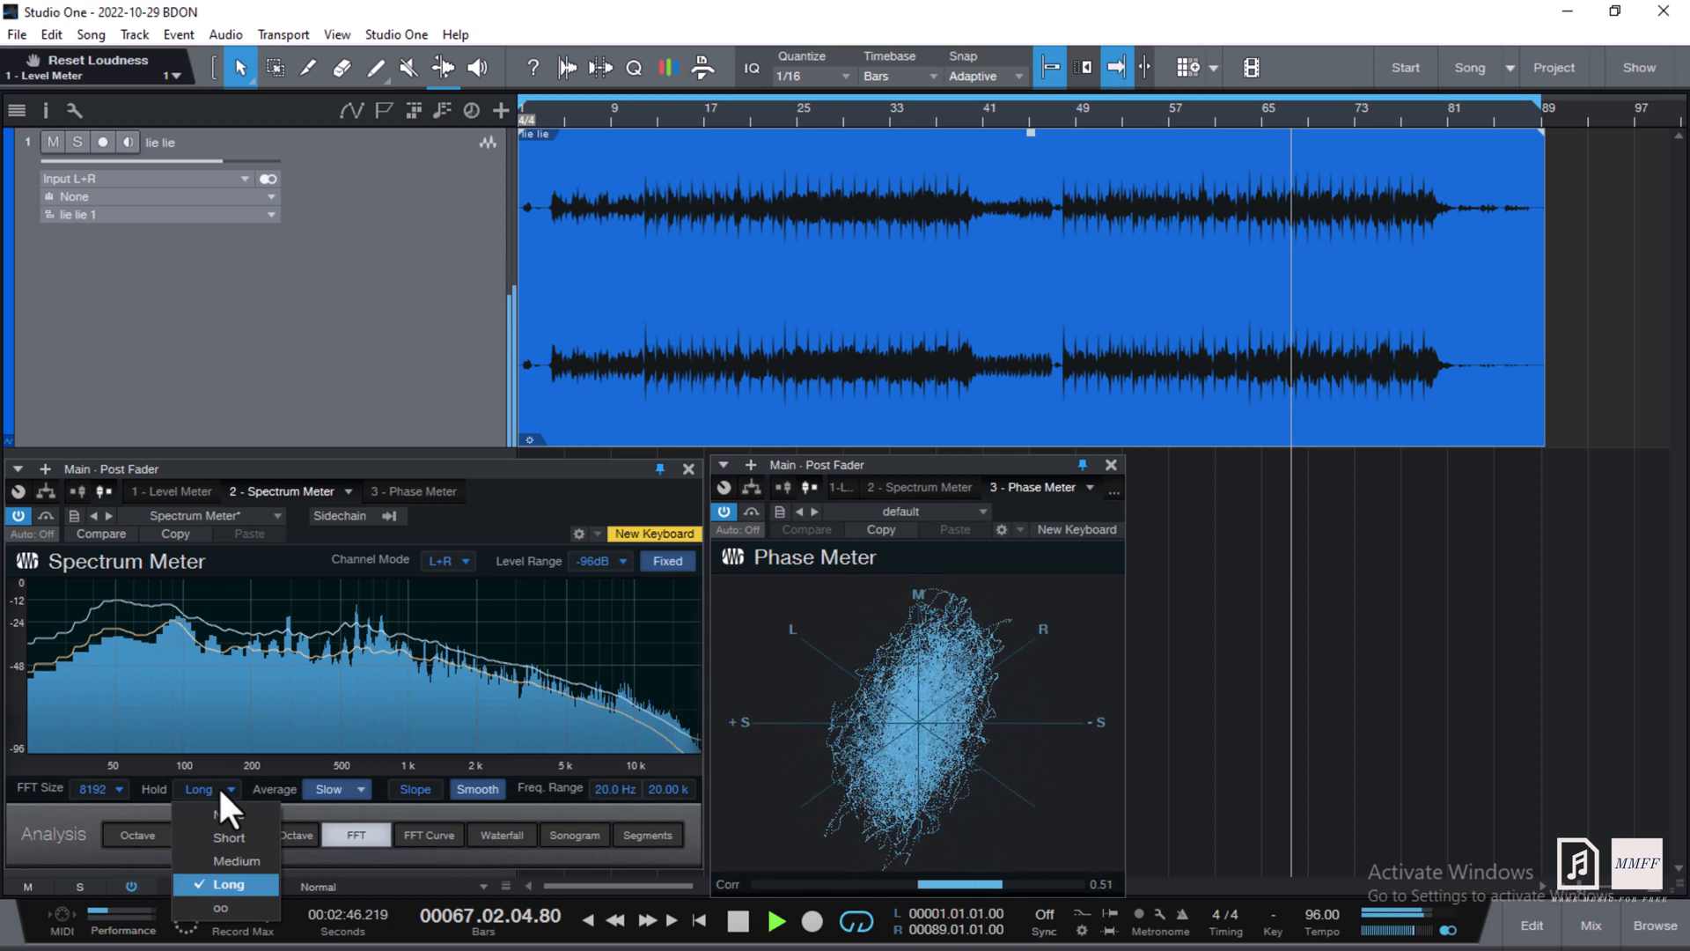
pyautogui.click(251, 816)
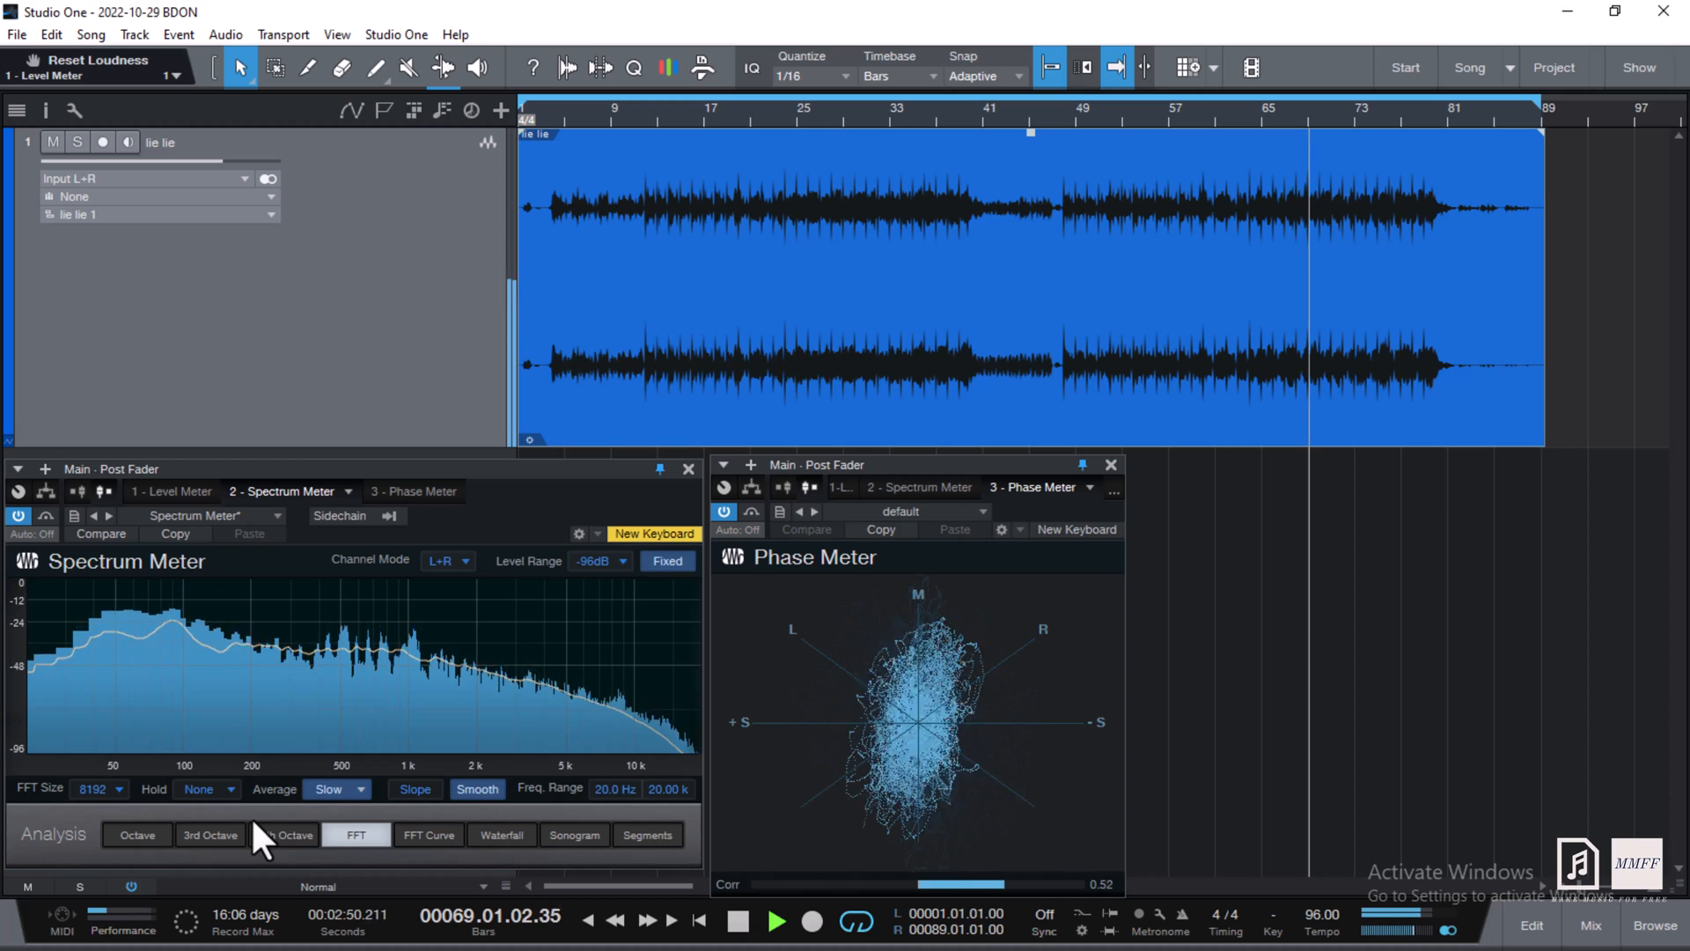
pyautogui.moveTo(282, 680)
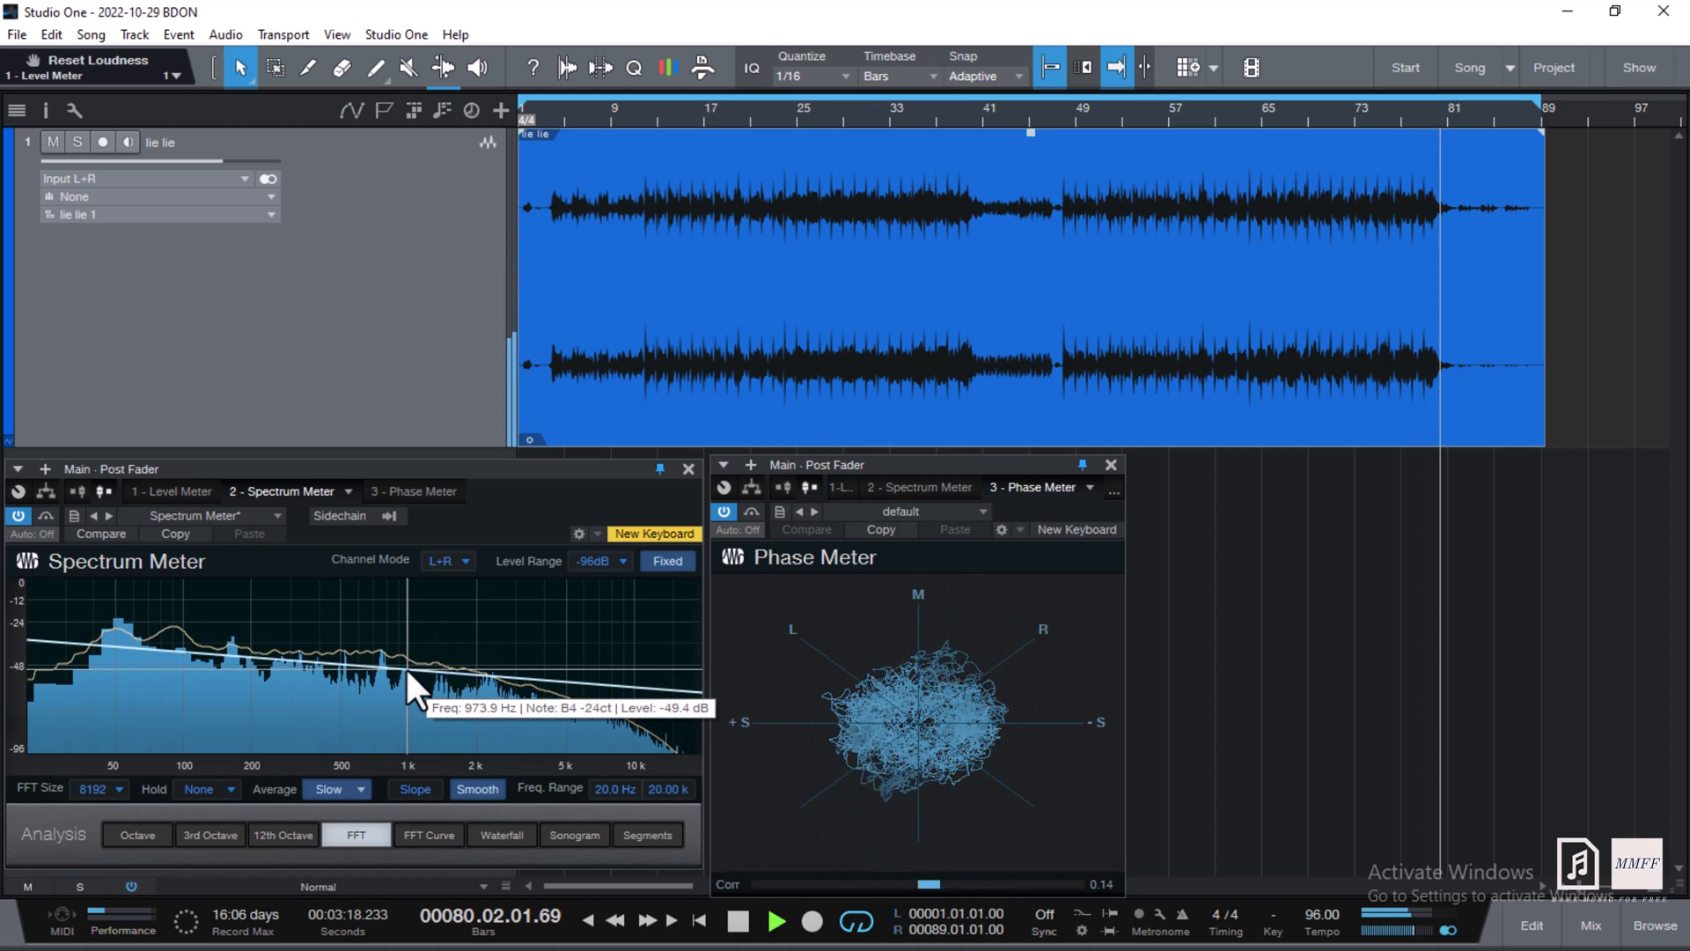
pyautogui.press('space')
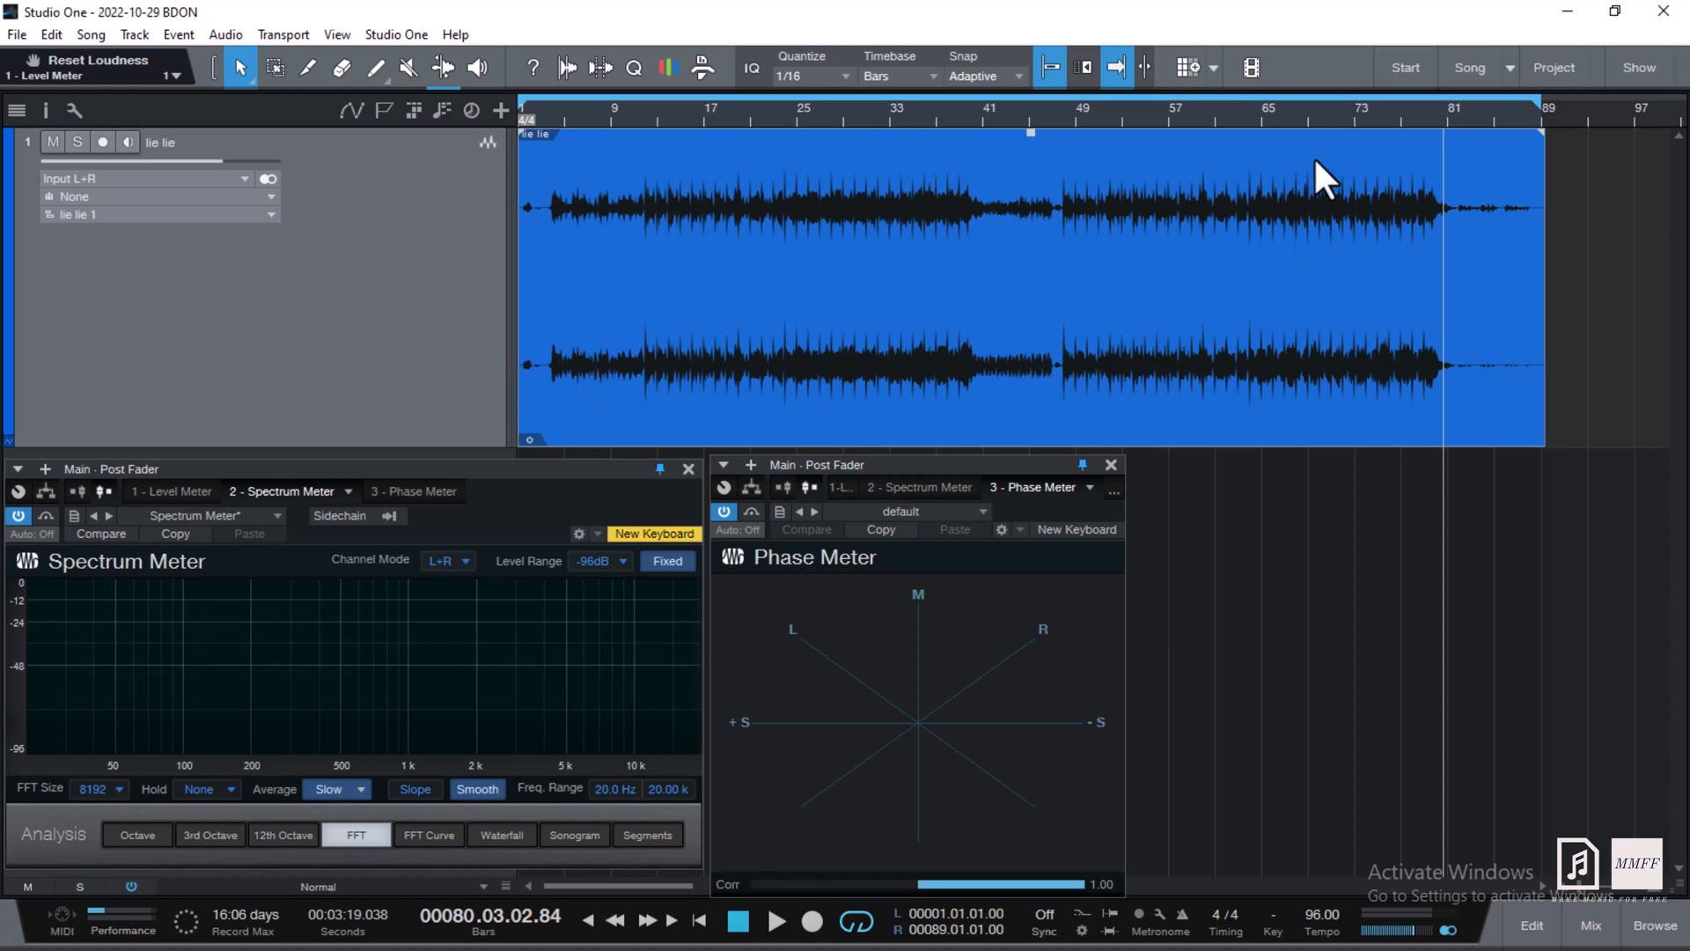
# - Park the playhead at bar 65, close the Phase and Spectrum Meter windows, and show the mixer
pyautogui.click(1257, 112)
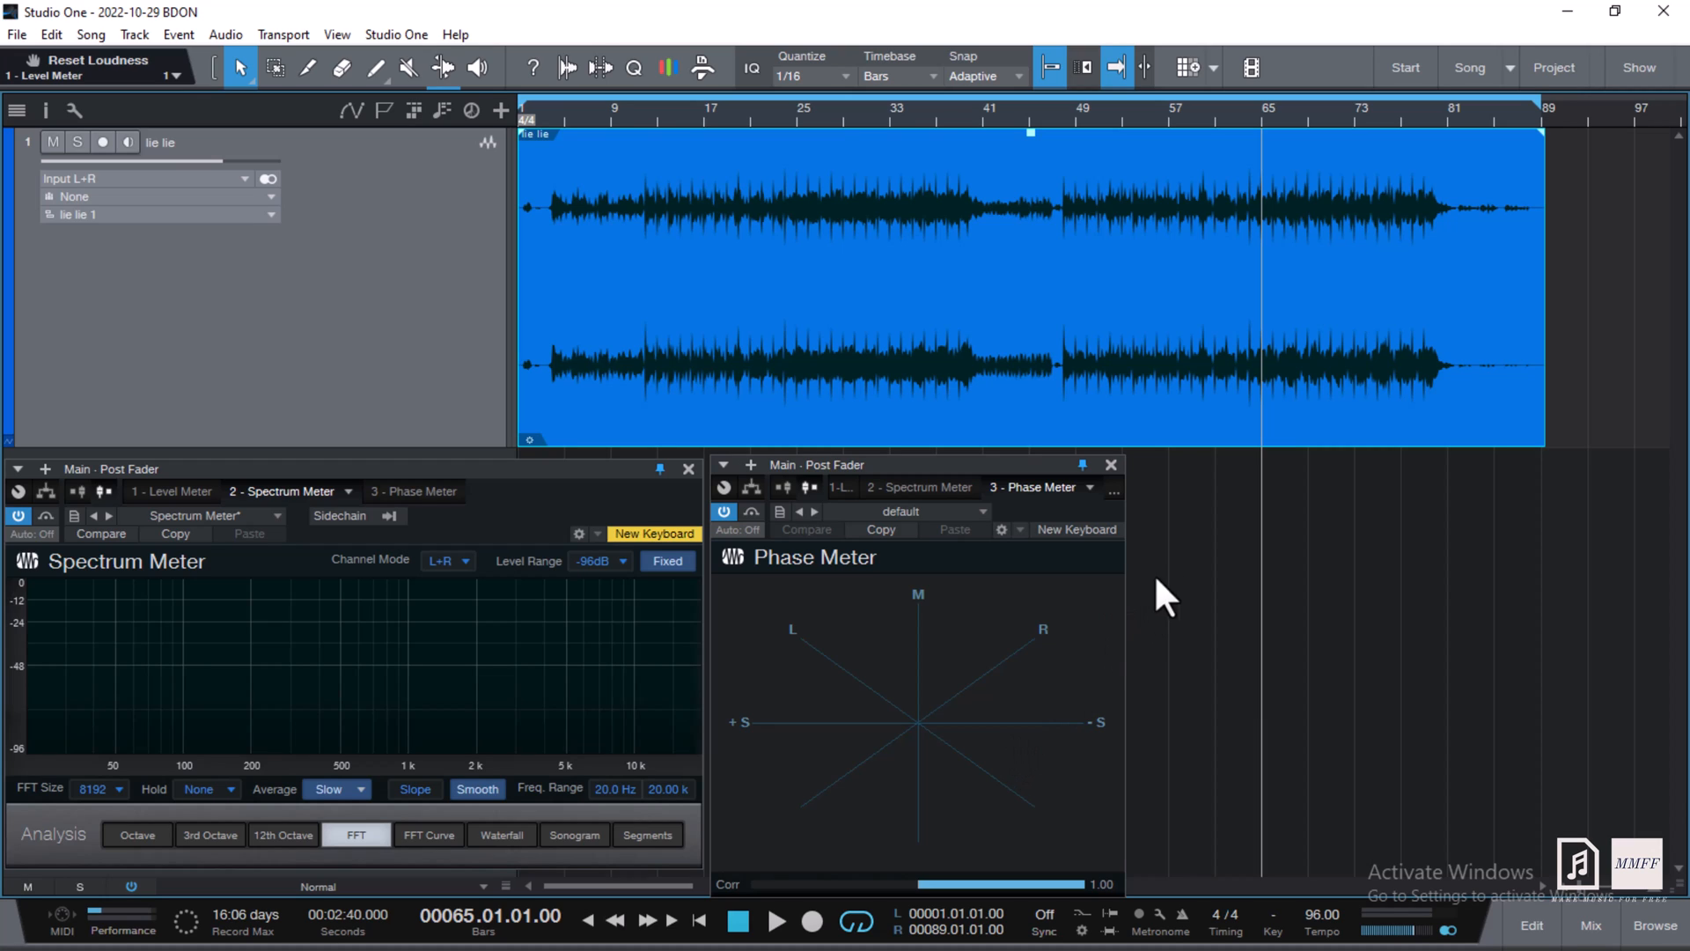
pyautogui.click(1111, 464)
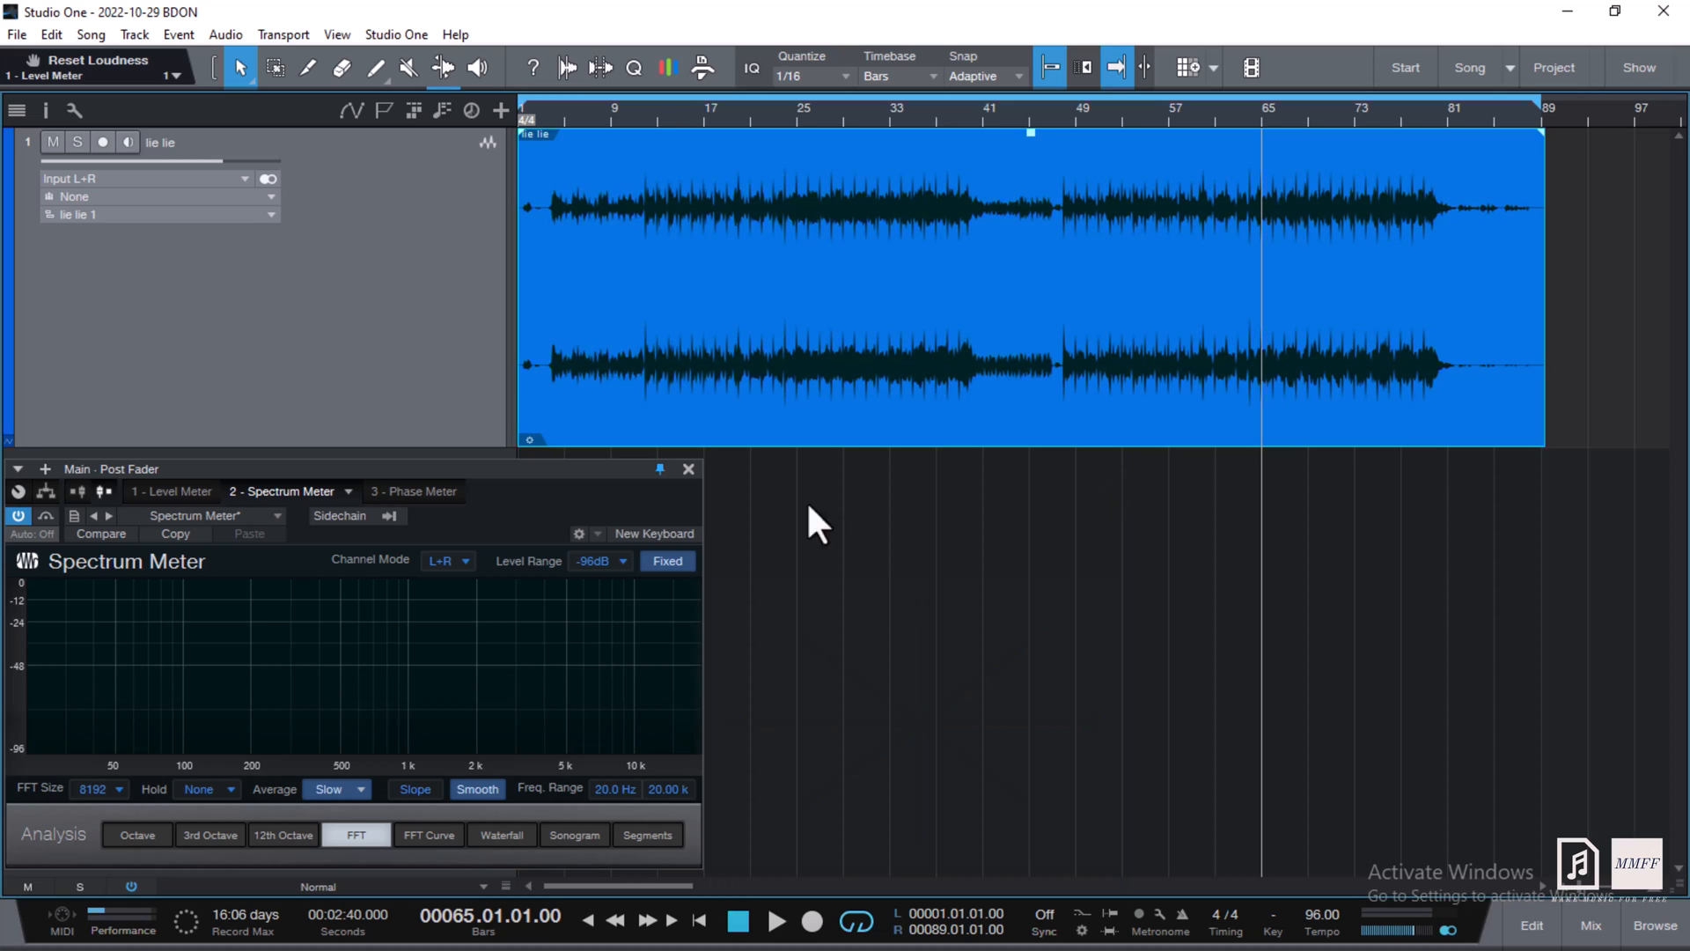
pyautogui.click(689, 469)
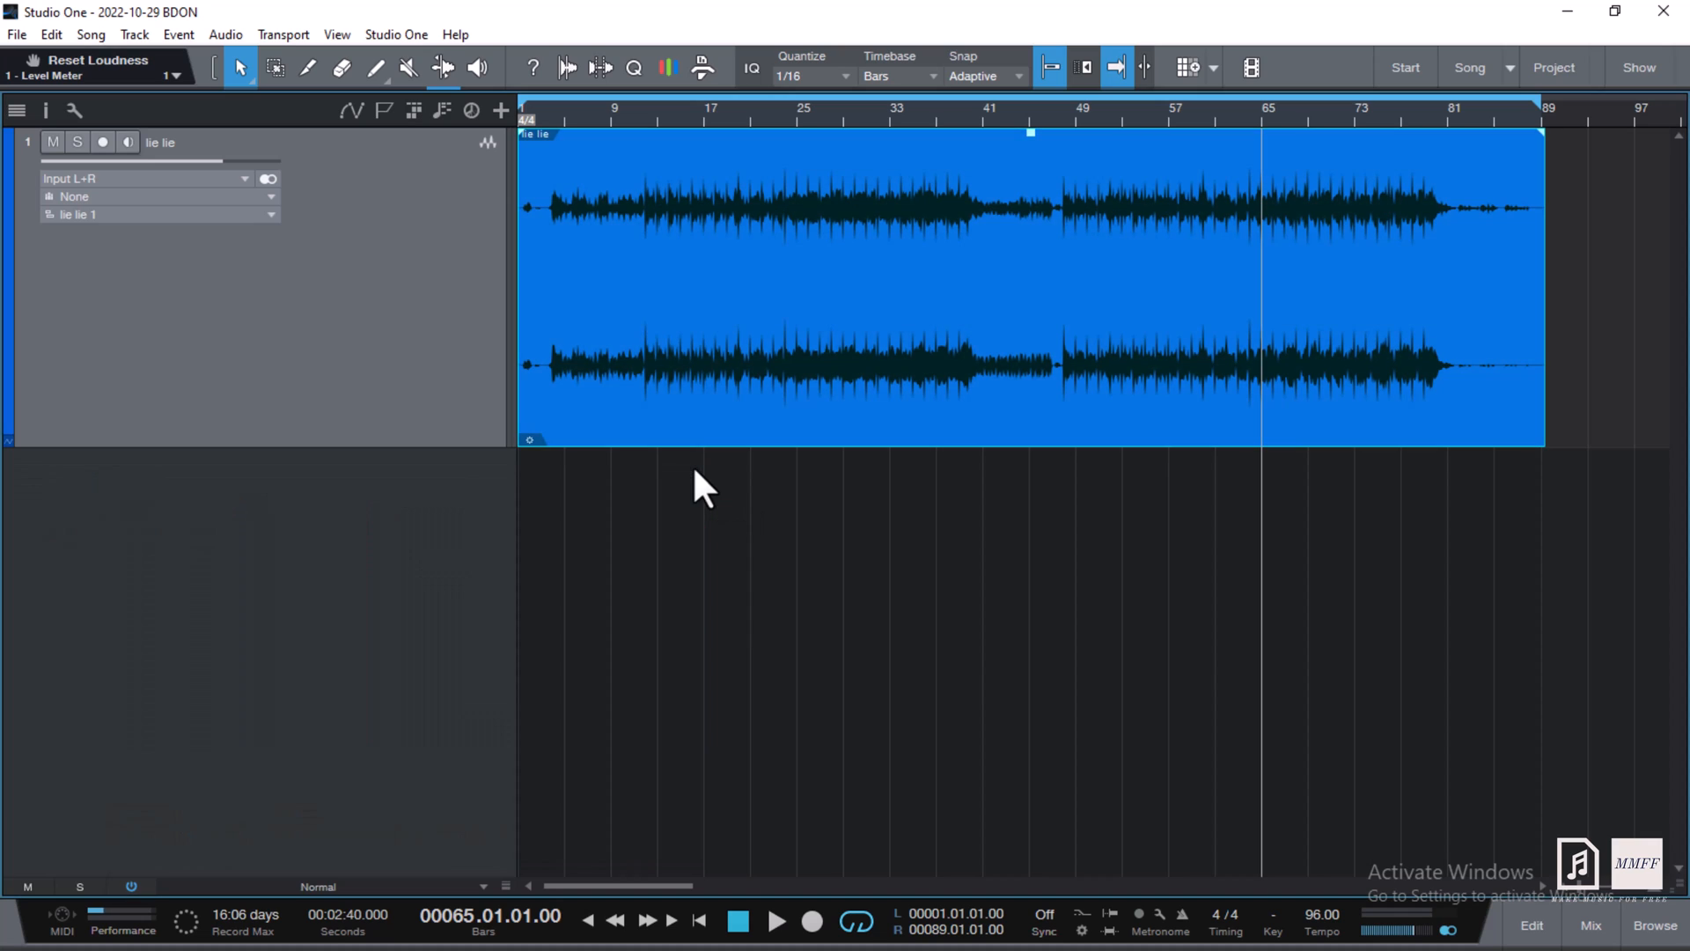
pyautogui.click(1572, 923)
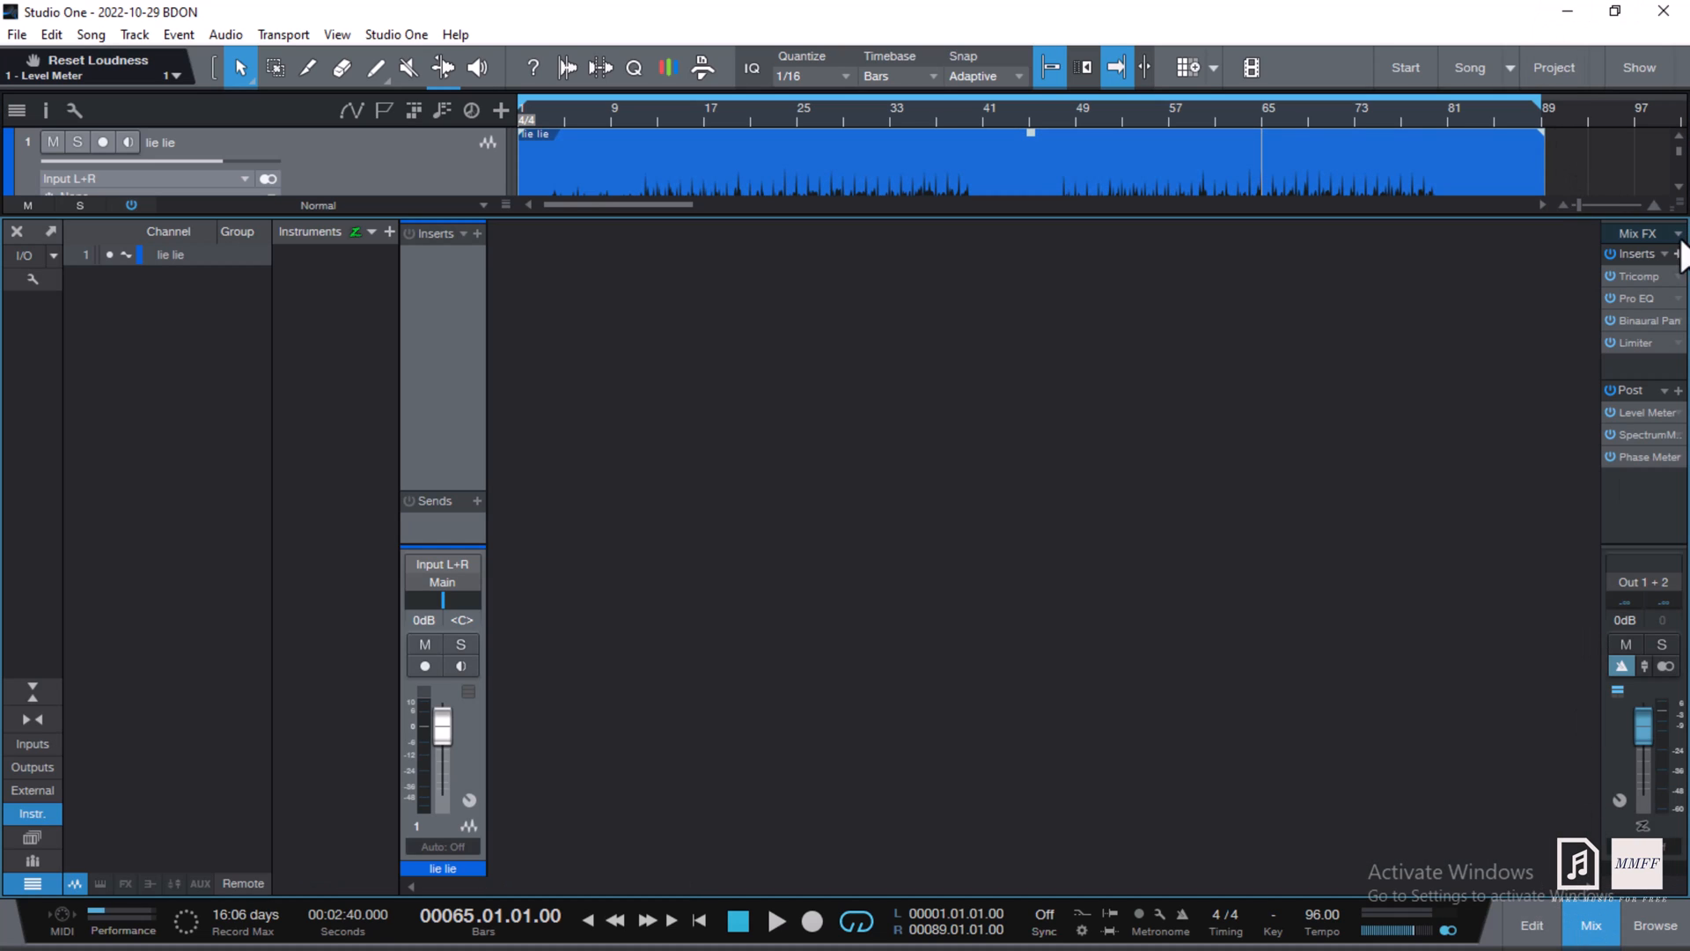
pyautogui.doubleClick(1644, 278)
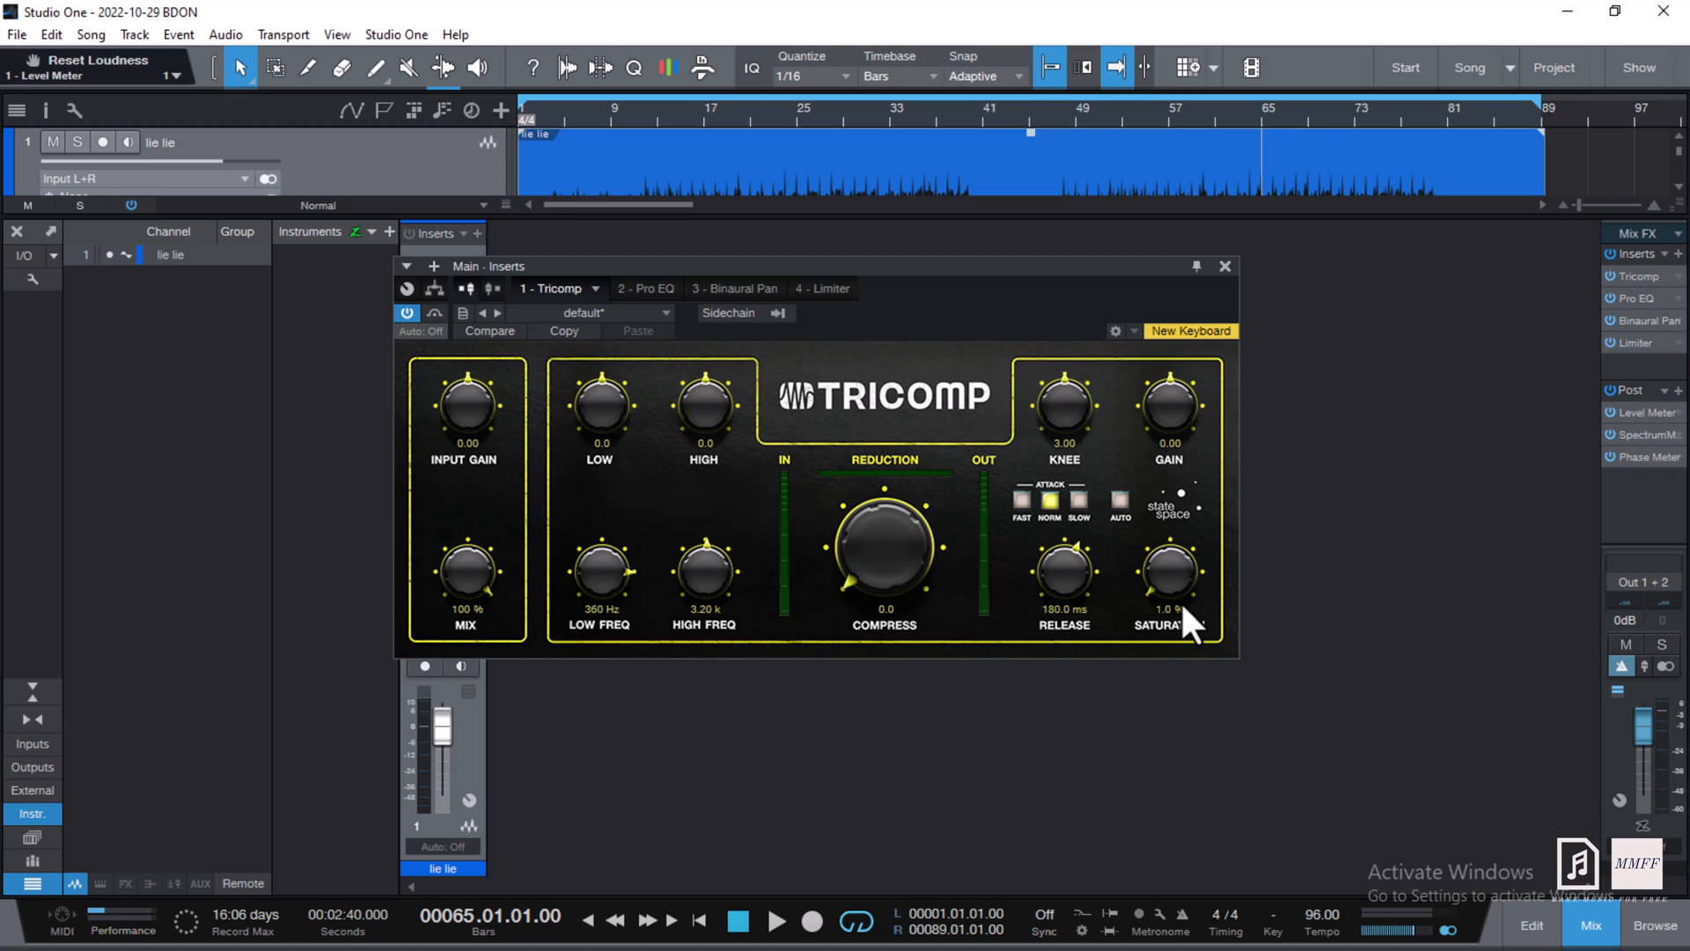
pyautogui.click(1224, 266)
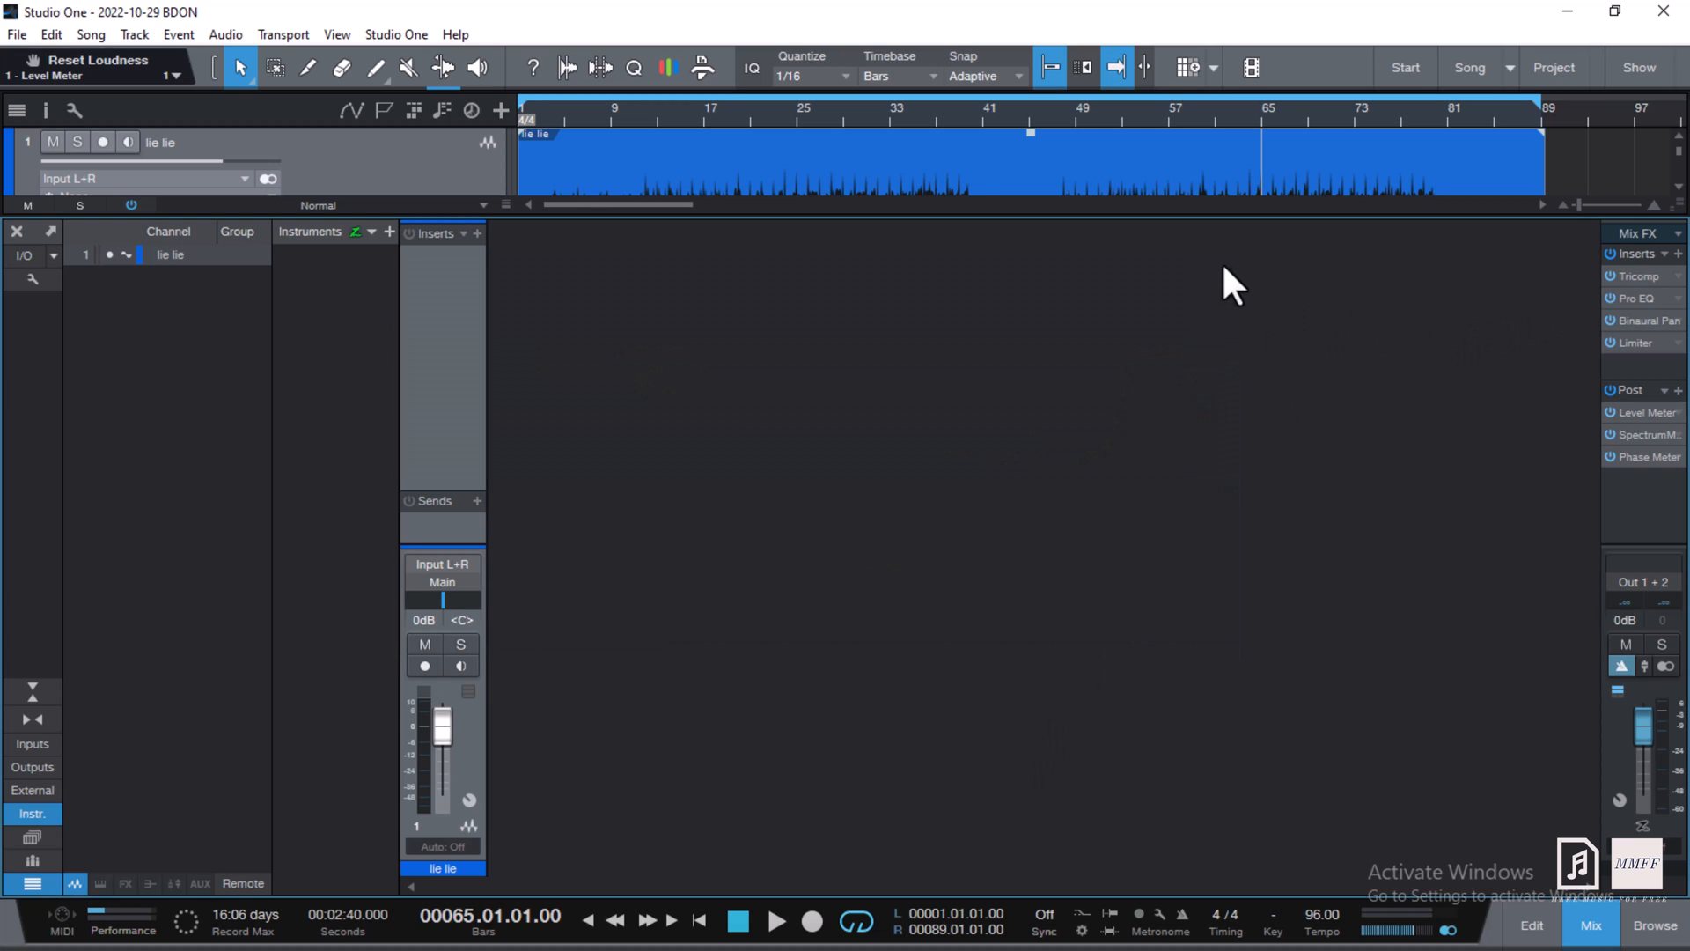
# - Switch off the Main Pro EQ's LF, LMF, LLC, MF, HF and HMF bands, then close it
pyautogui.click(1635, 295)
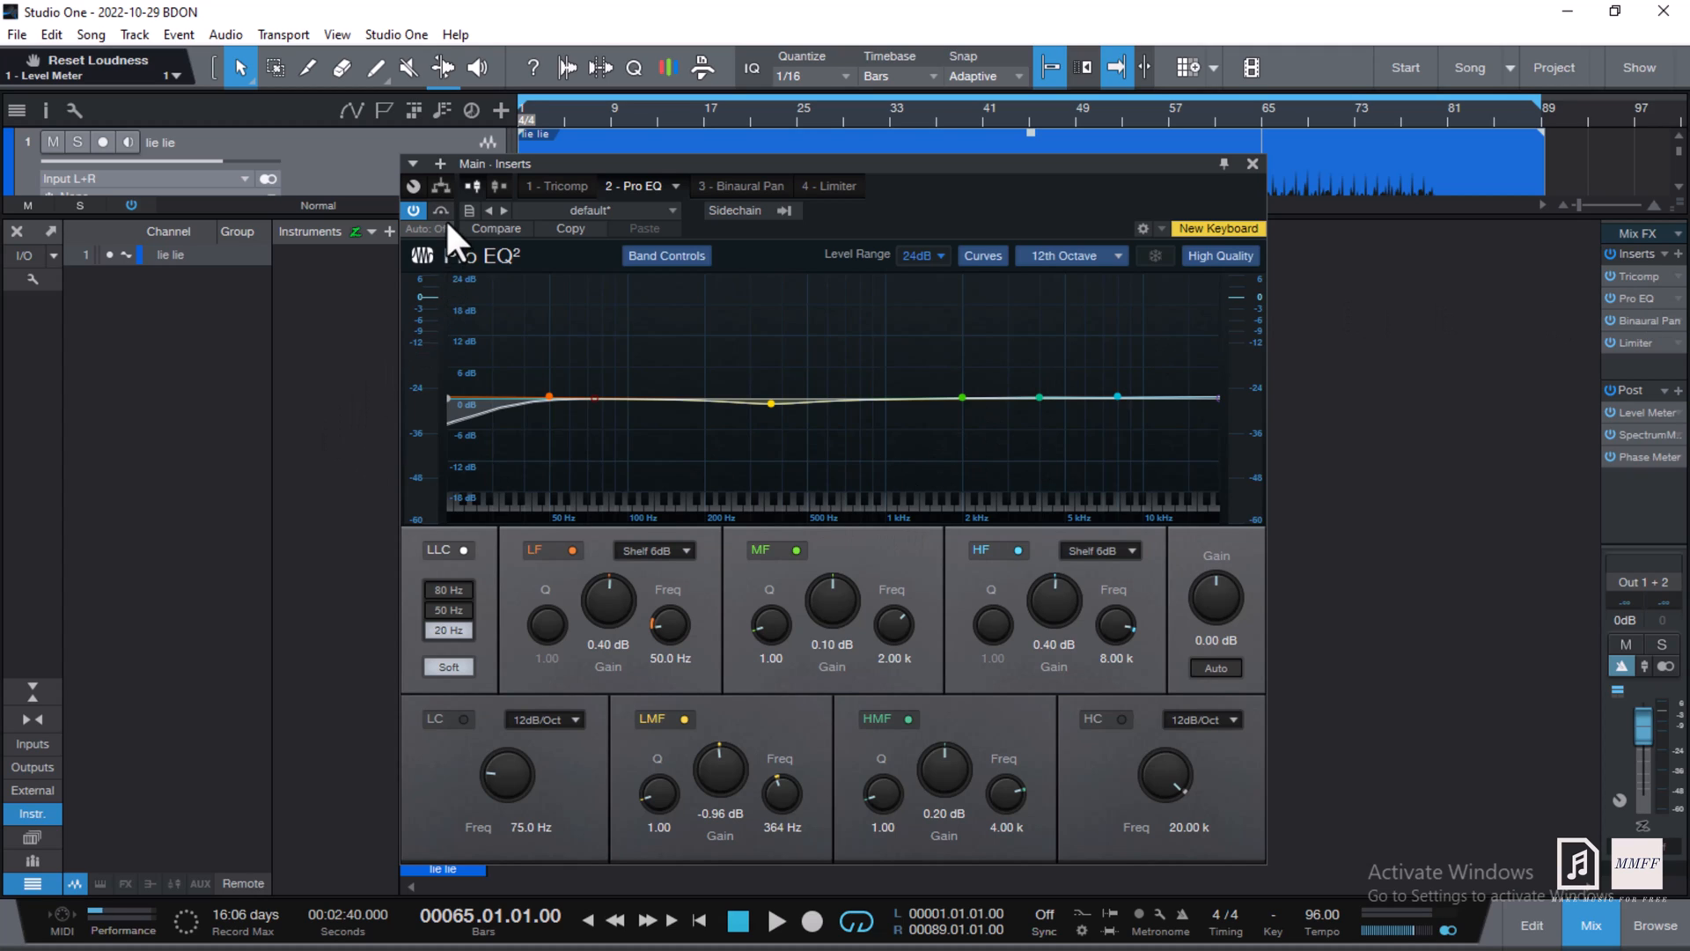
pyautogui.click(573, 549)
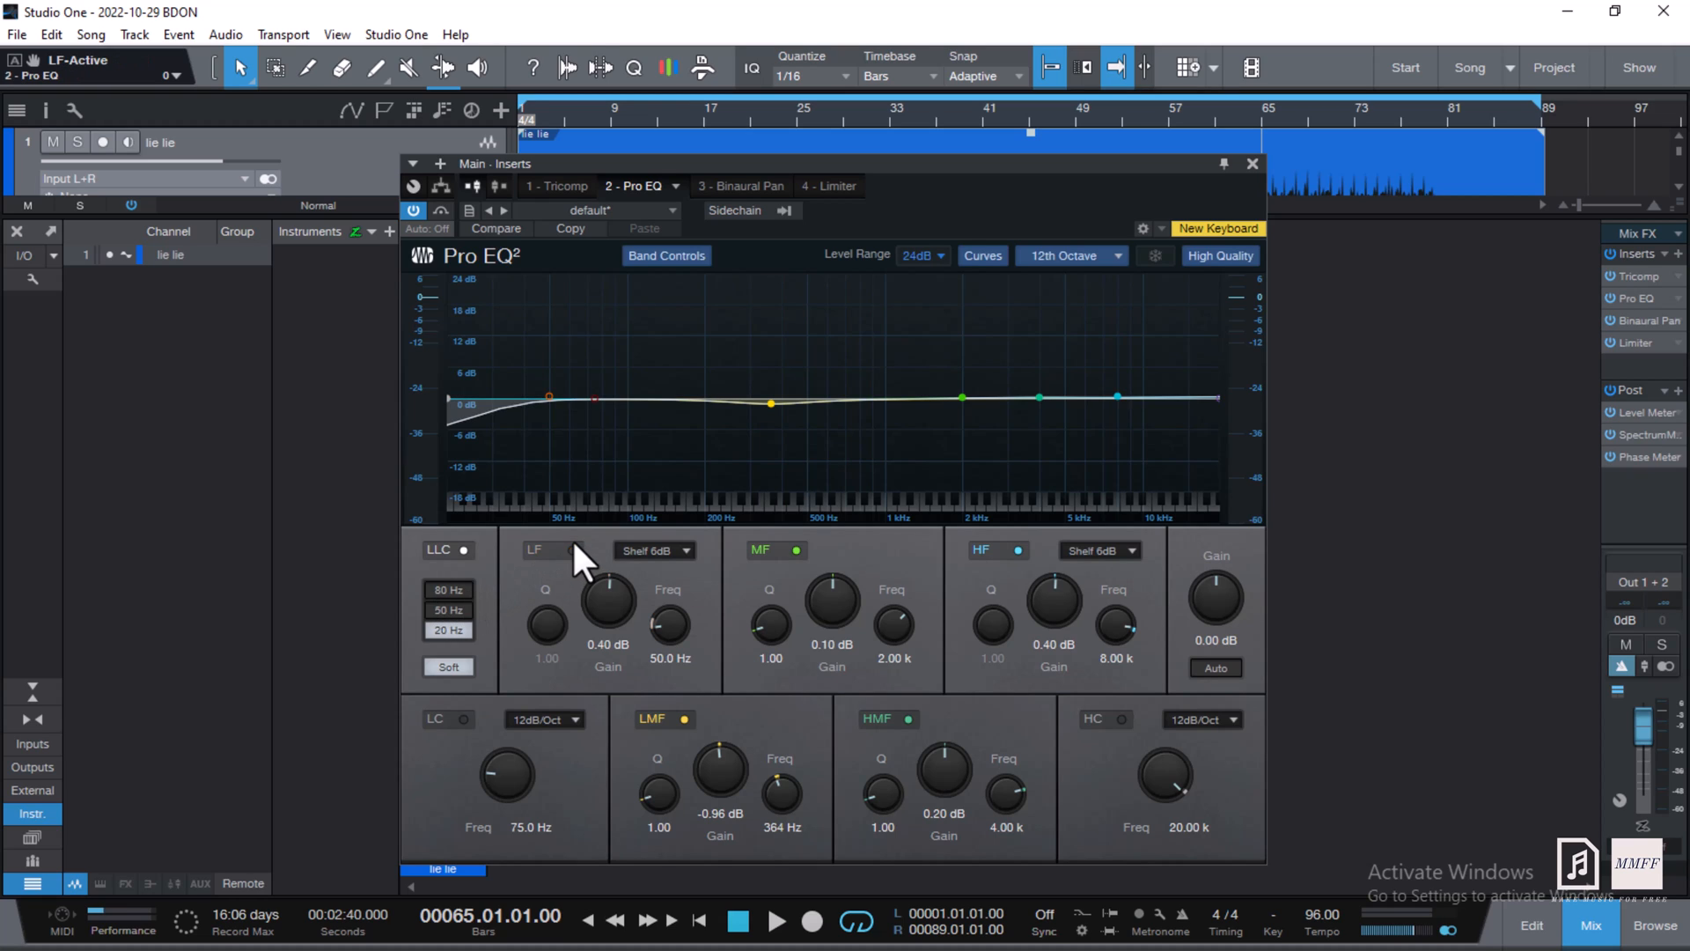
pyautogui.click(685, 719)
pyautogui.click(463, 549)
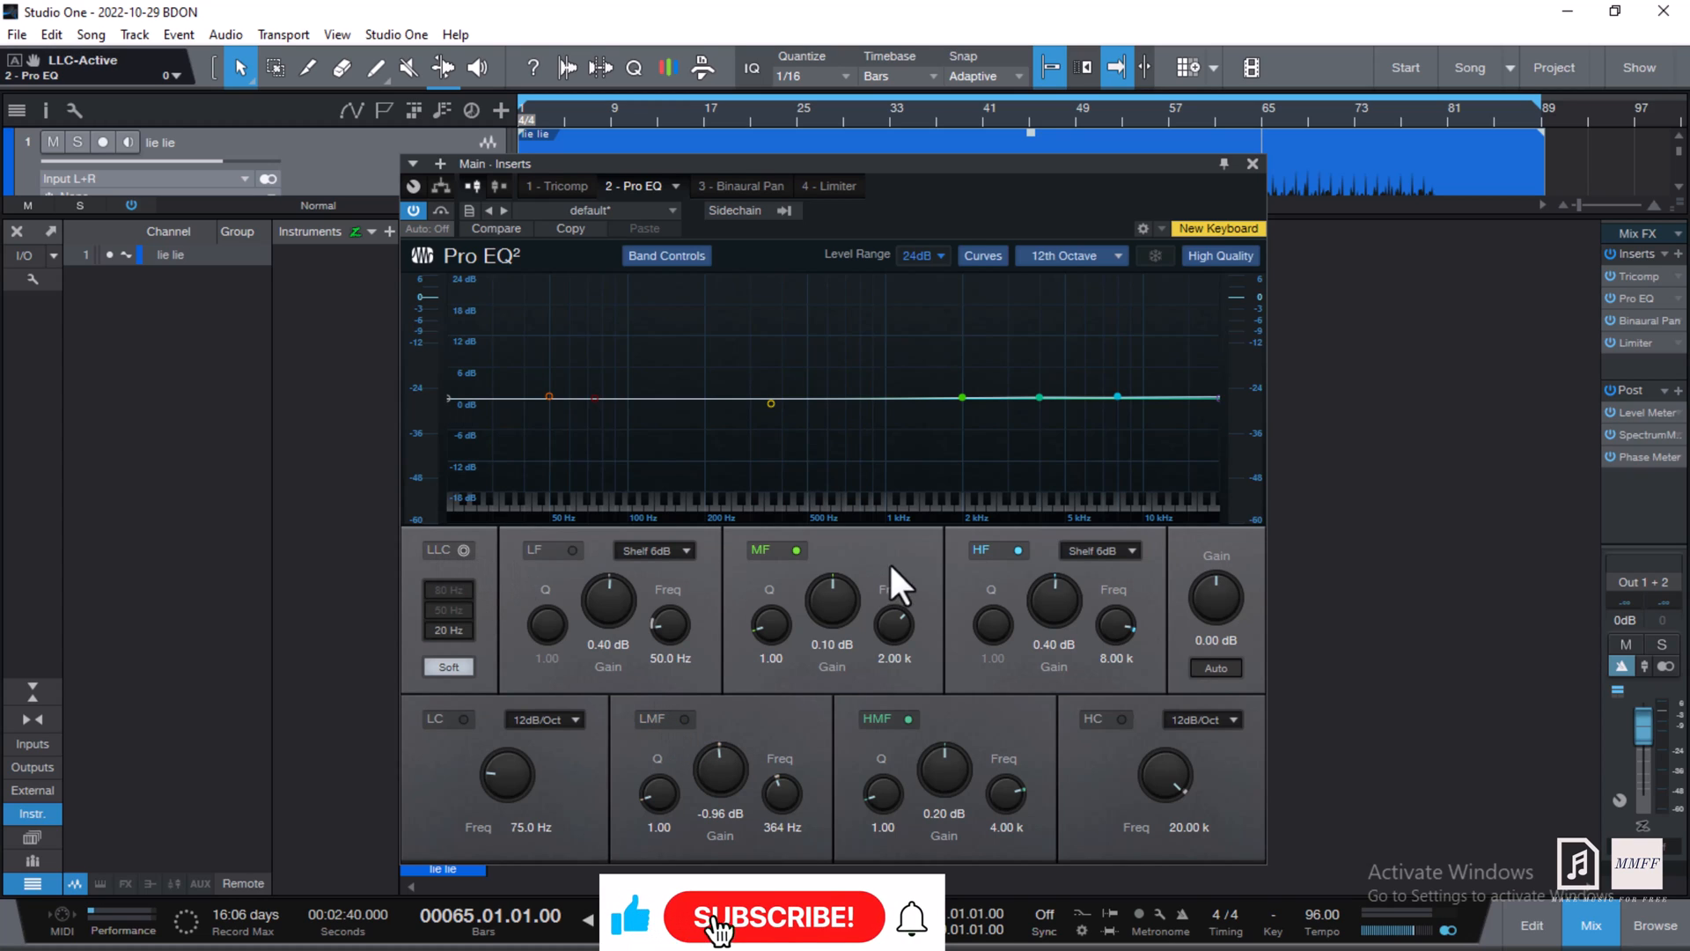
pyautogui.click(797, 549)
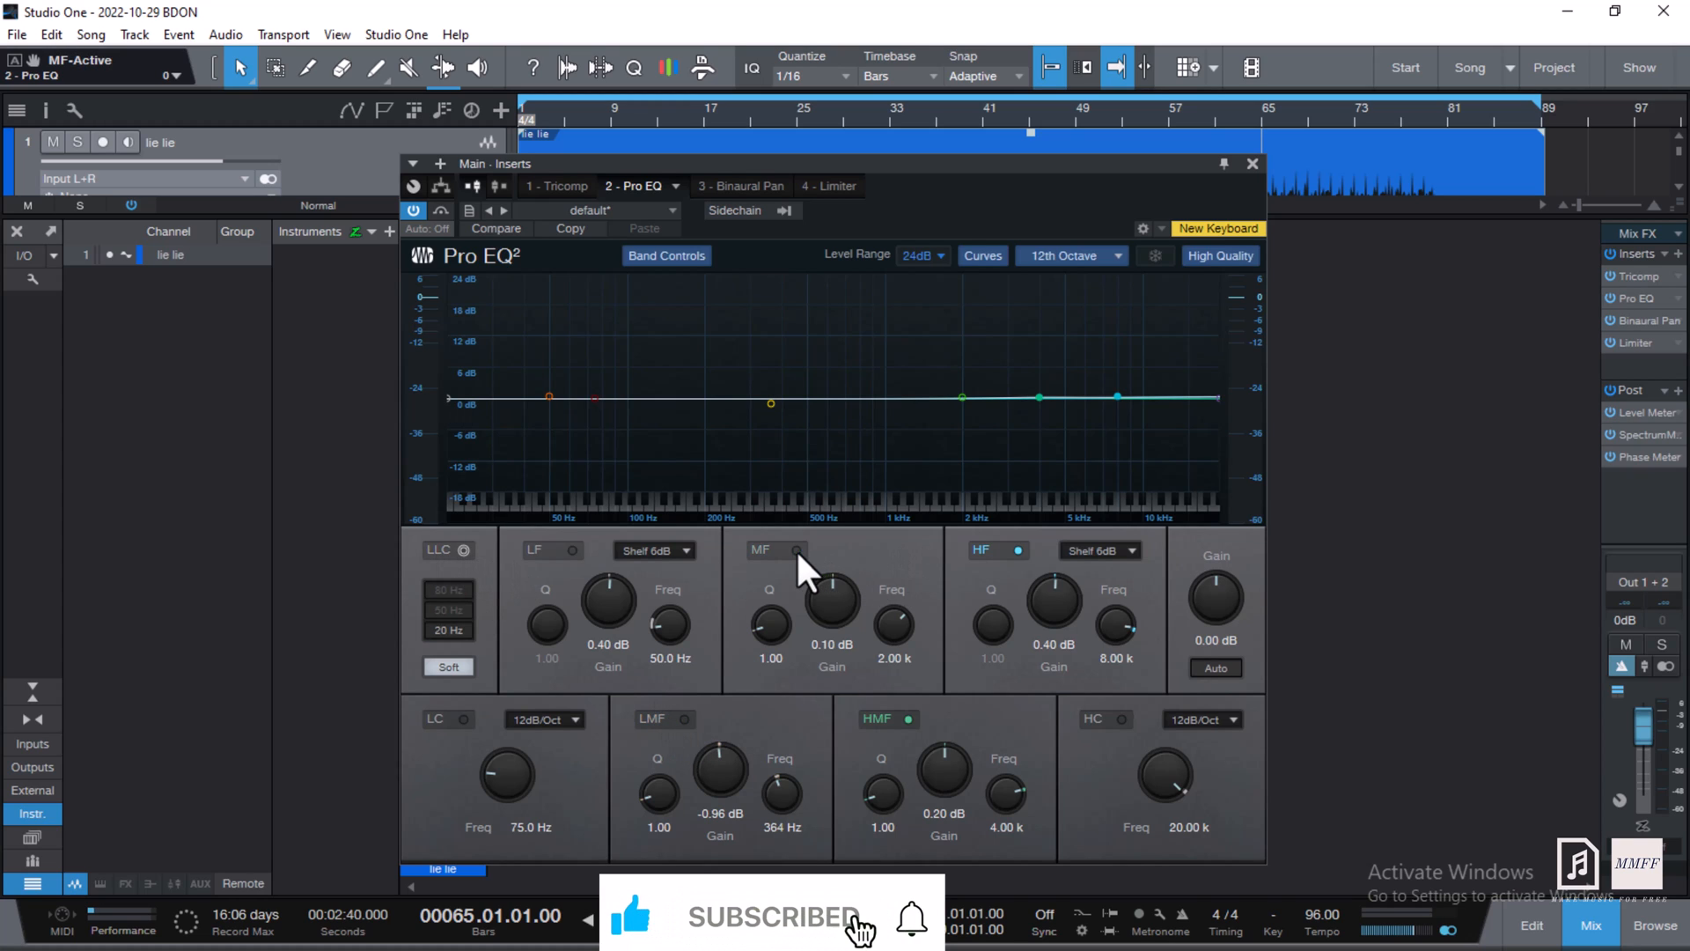
pyautogui.click(1018, 550)
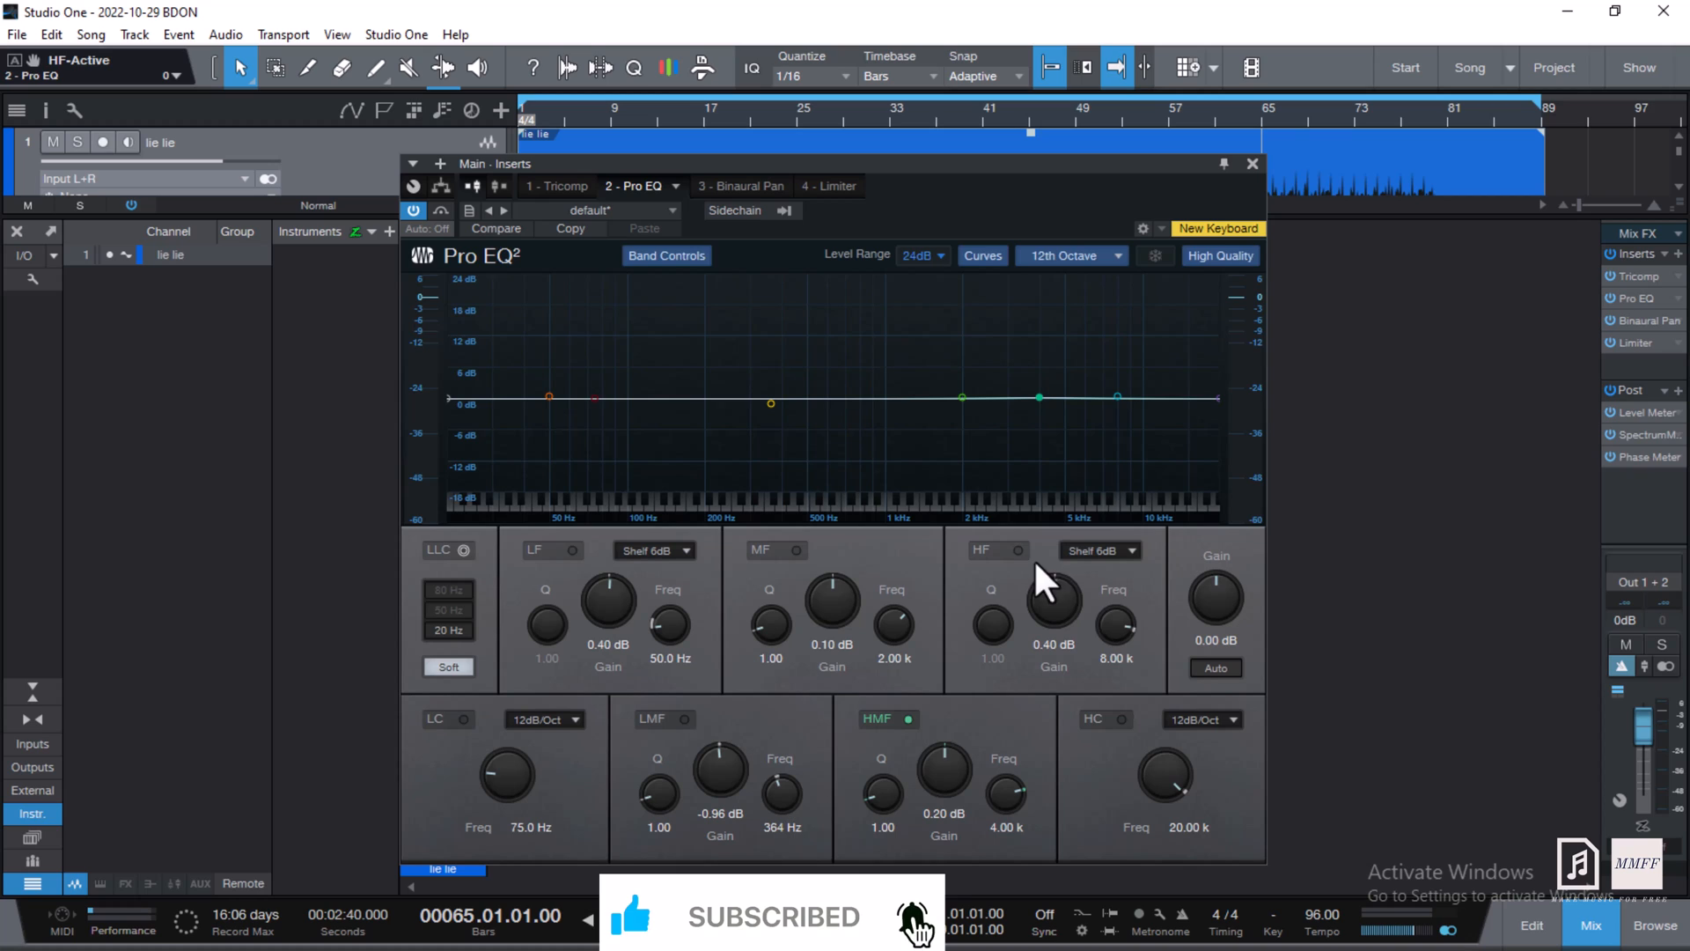
pyautogui.click(909, 719)
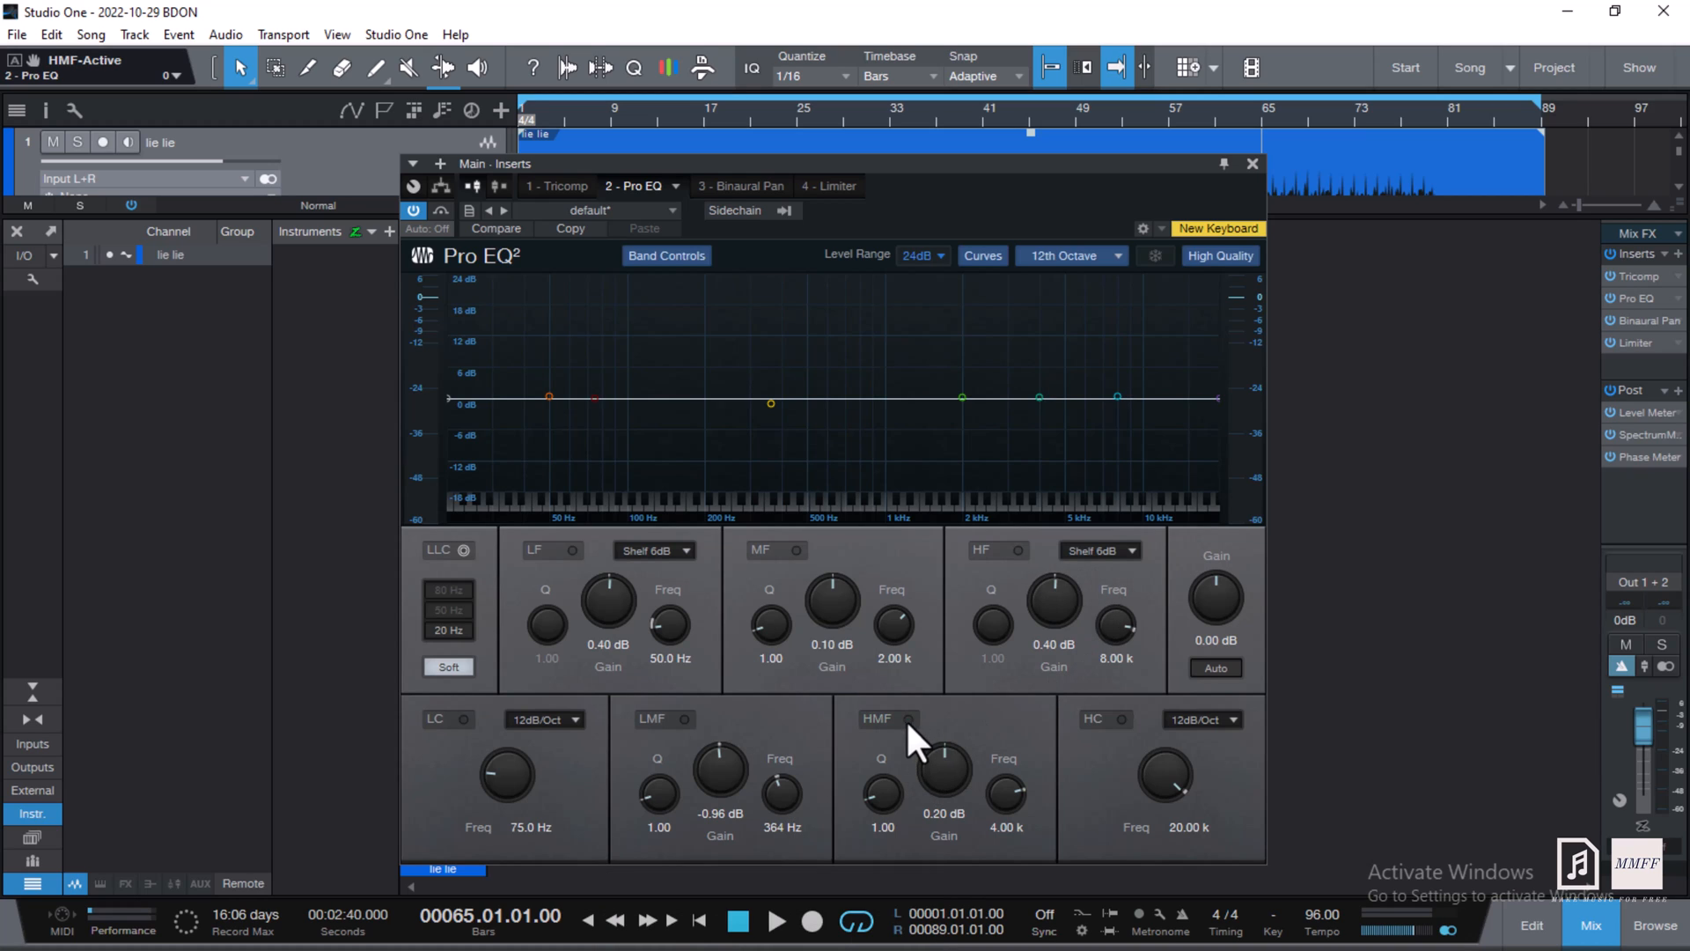
pyautogui.click(1251, 165)
pyautogui.click(1182, 109)
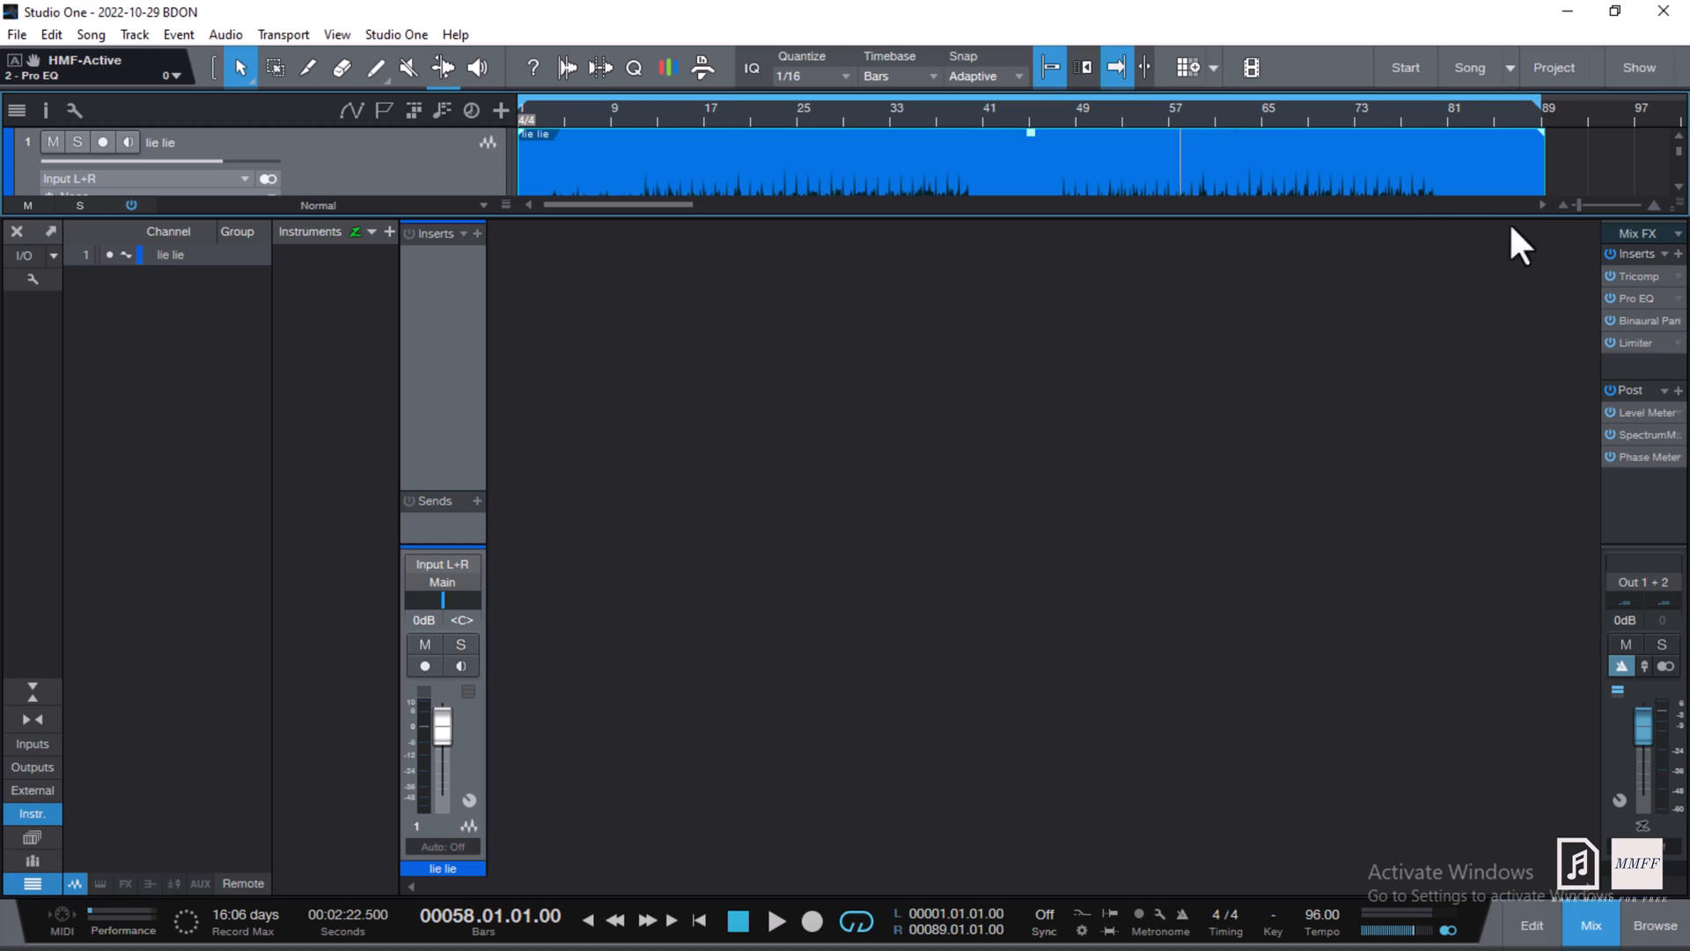
pyautogui.click(1609, 298)
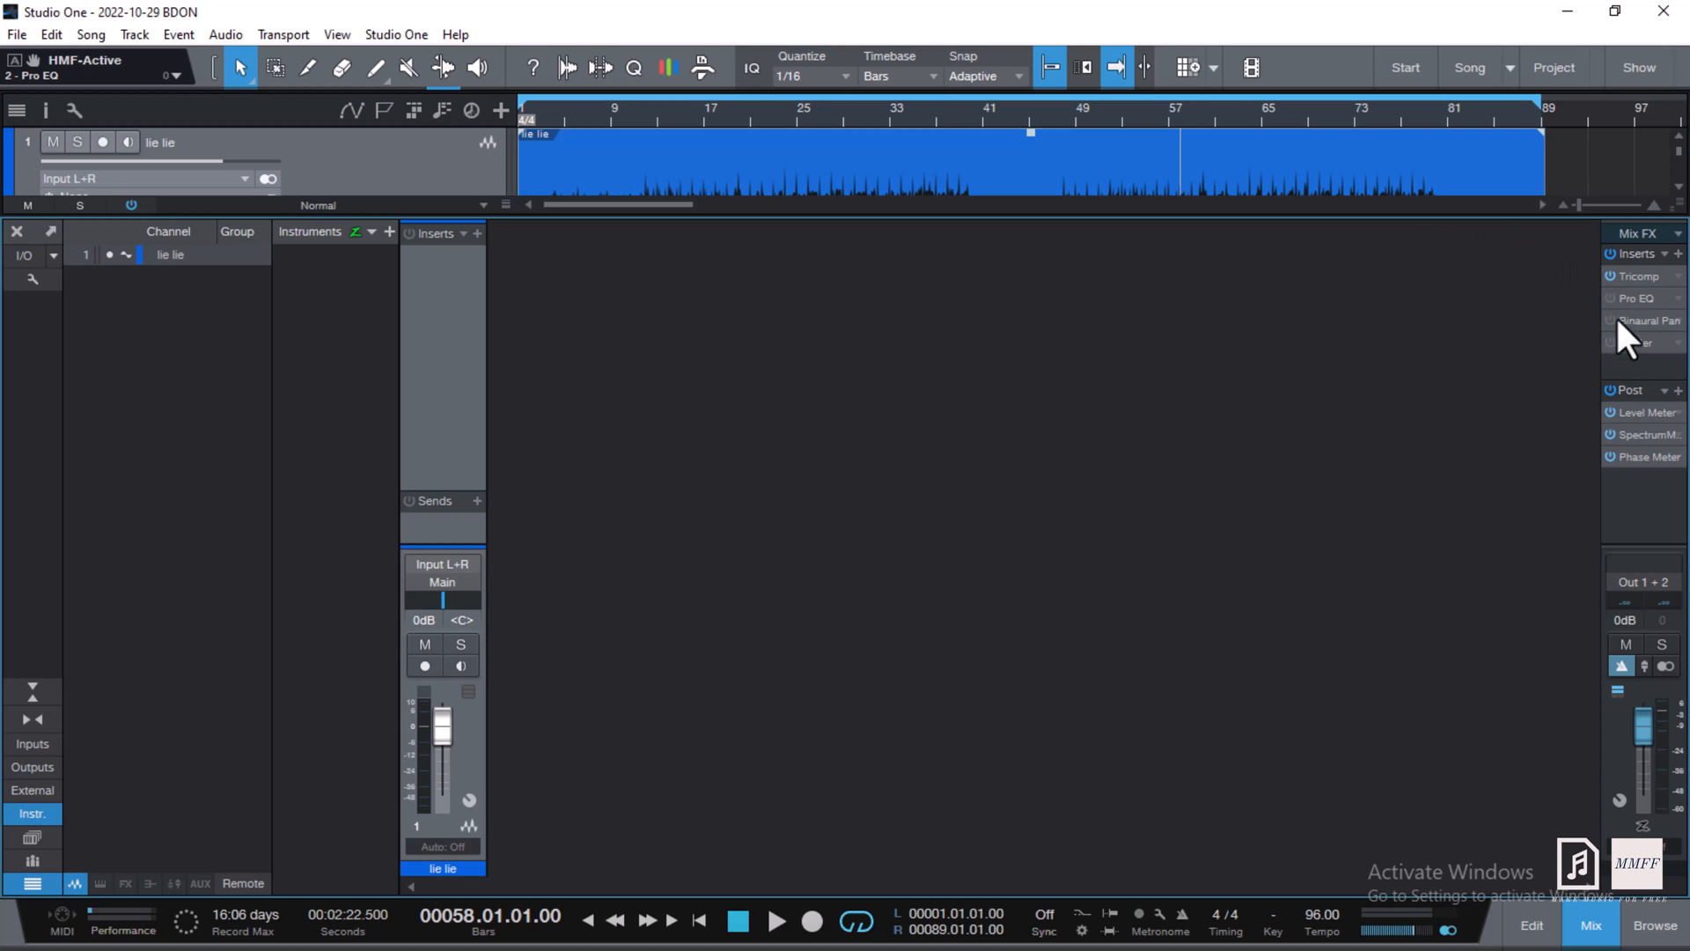
pyautogui.click(1165, 122)
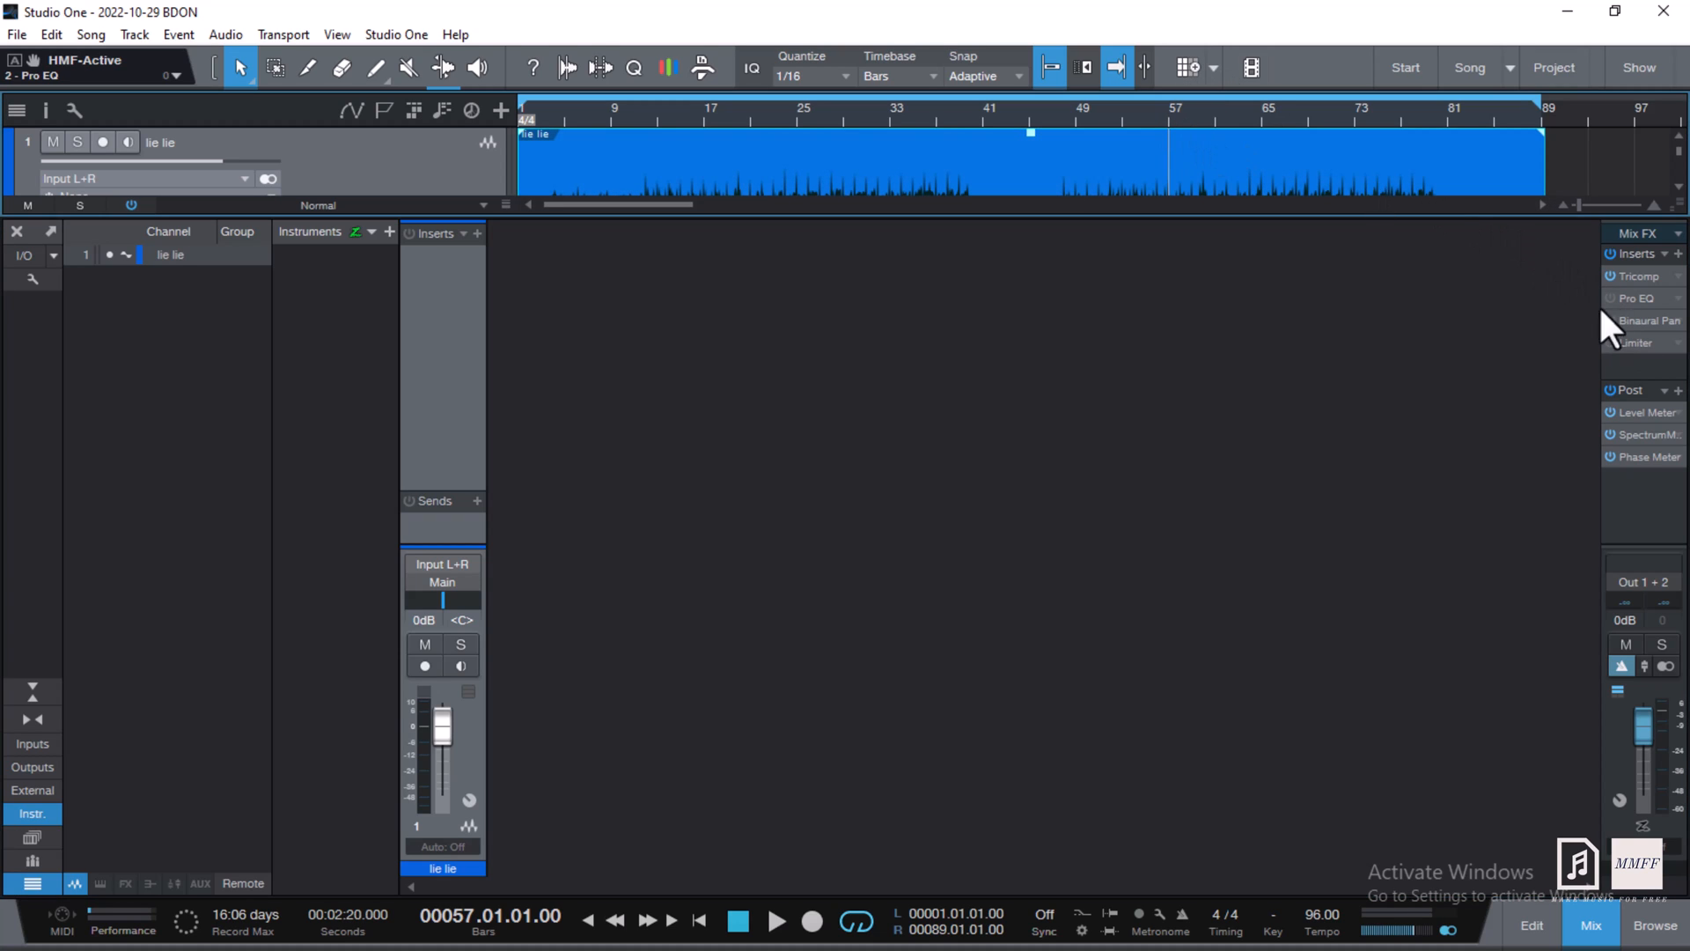
pyautogui.doubleClick(1646, 275)
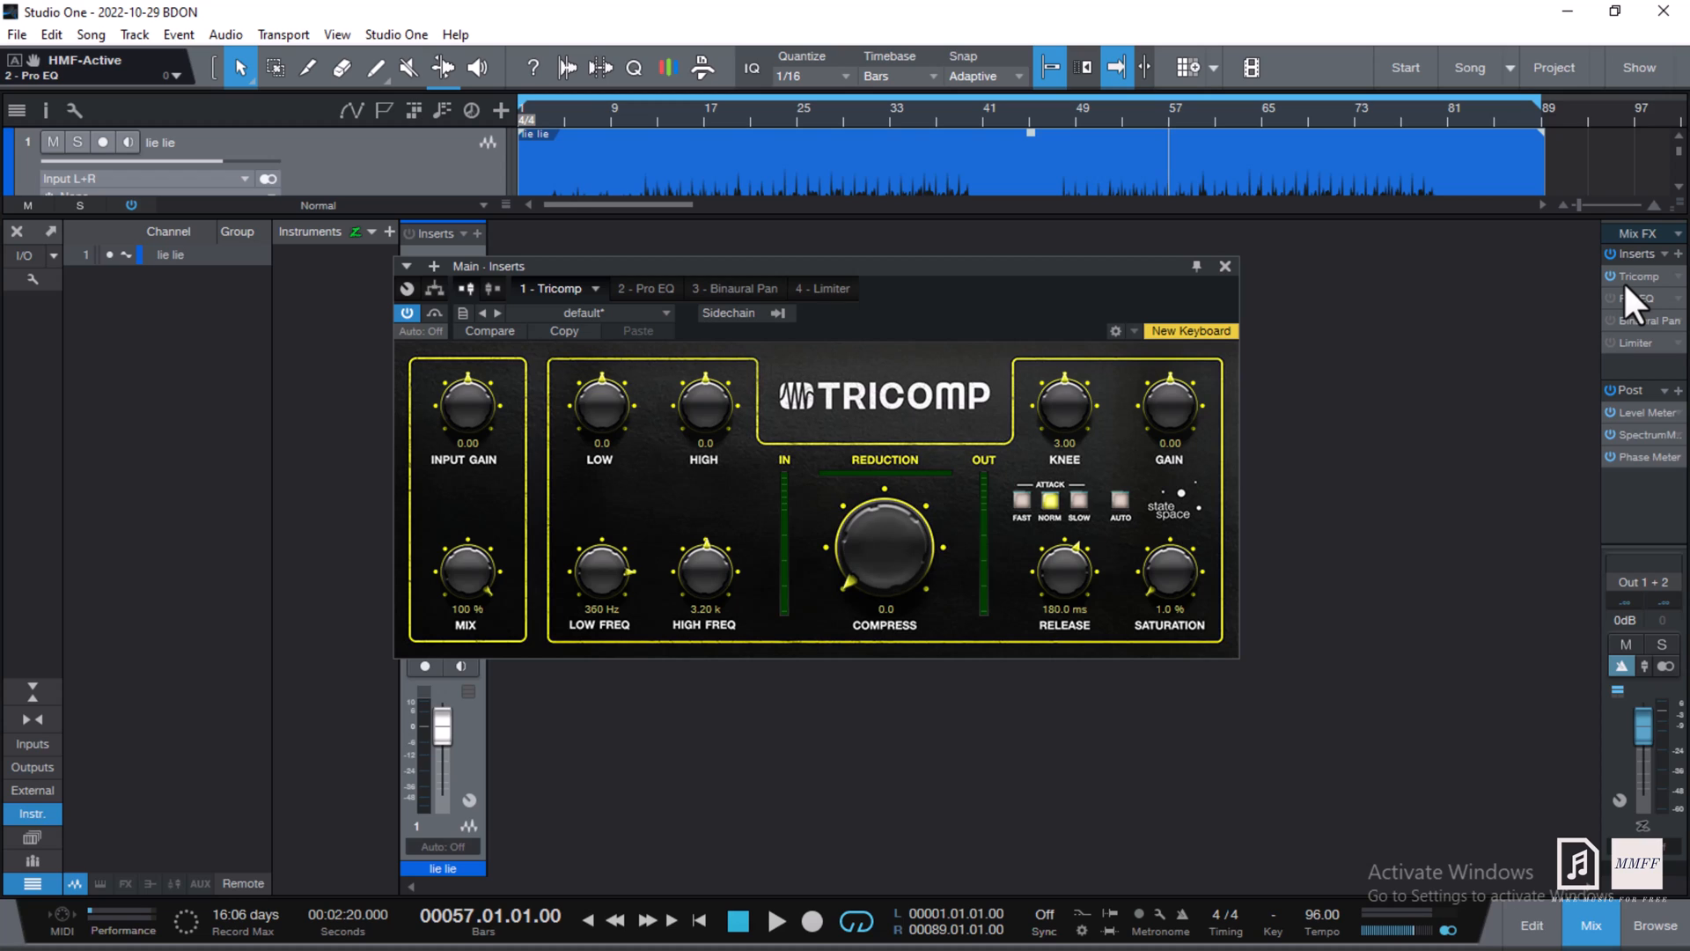
pyautogui.press('space')
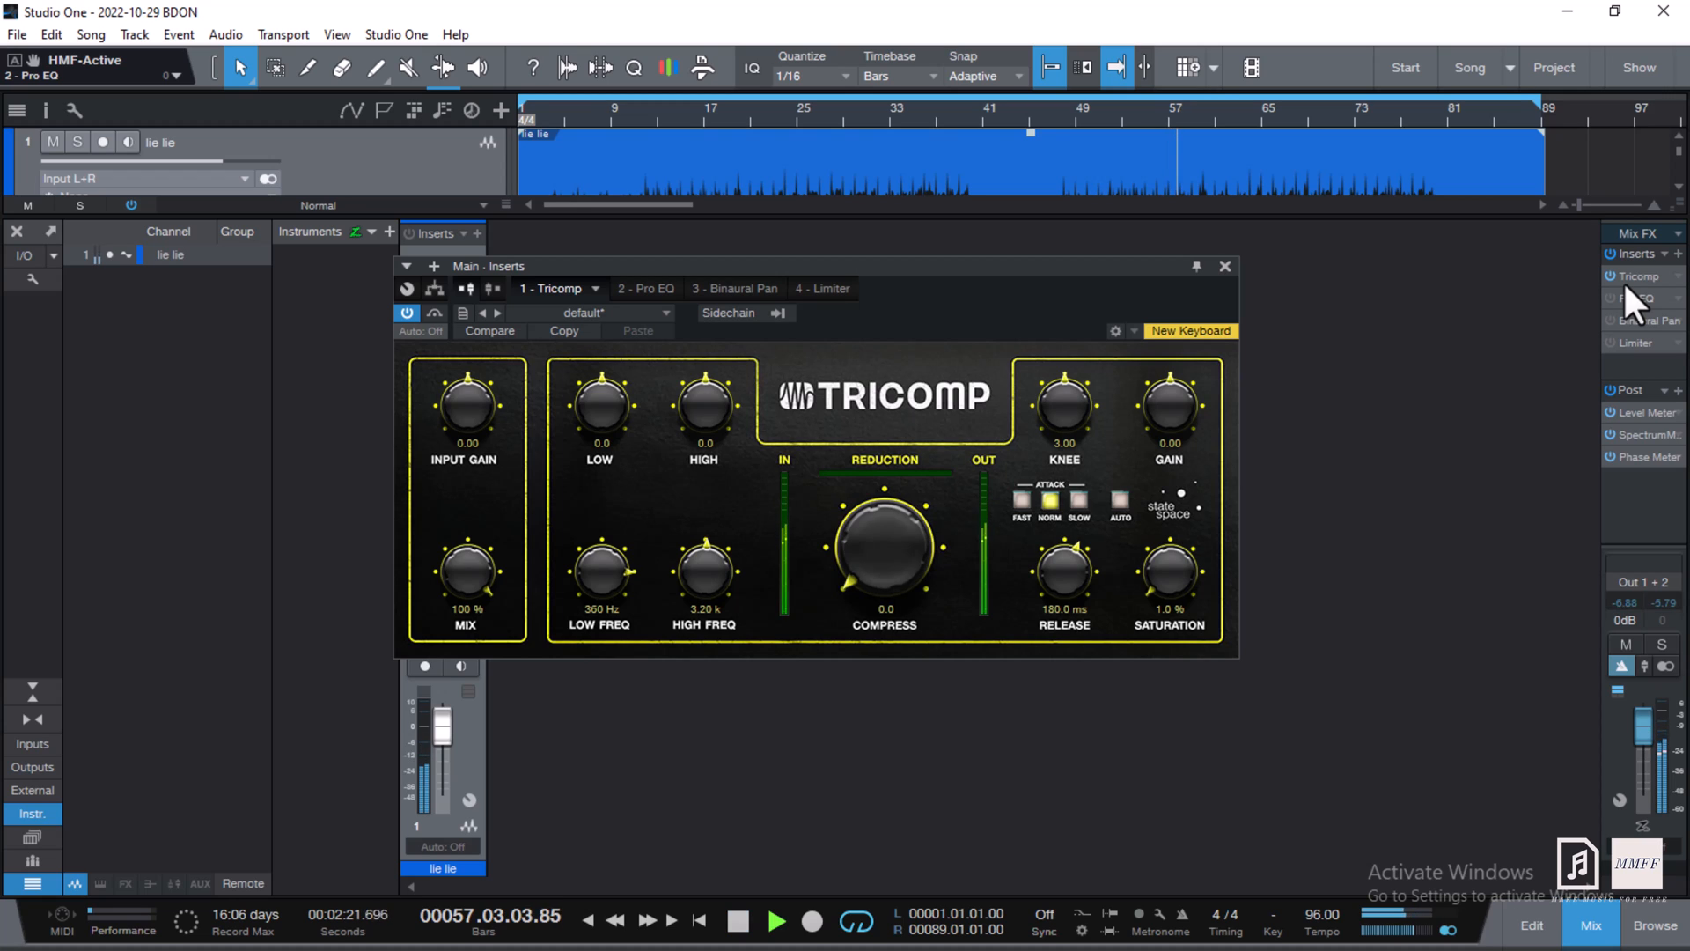
pyautogui.click(1259, 119)
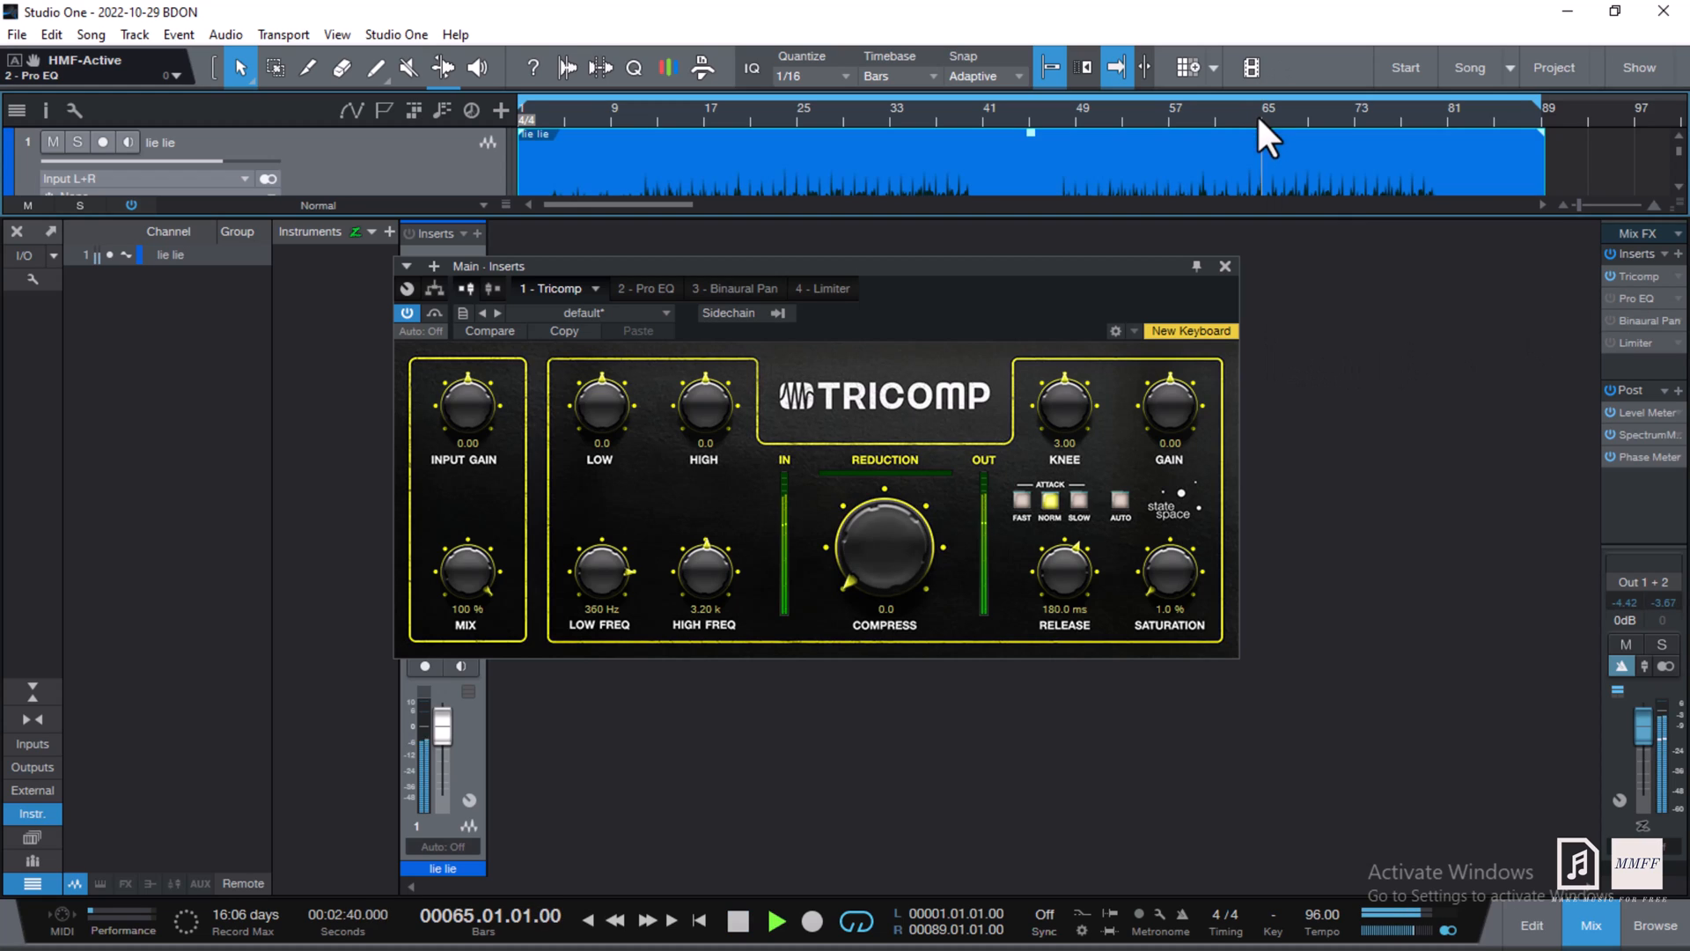
pyautogui.click(1605, 273)
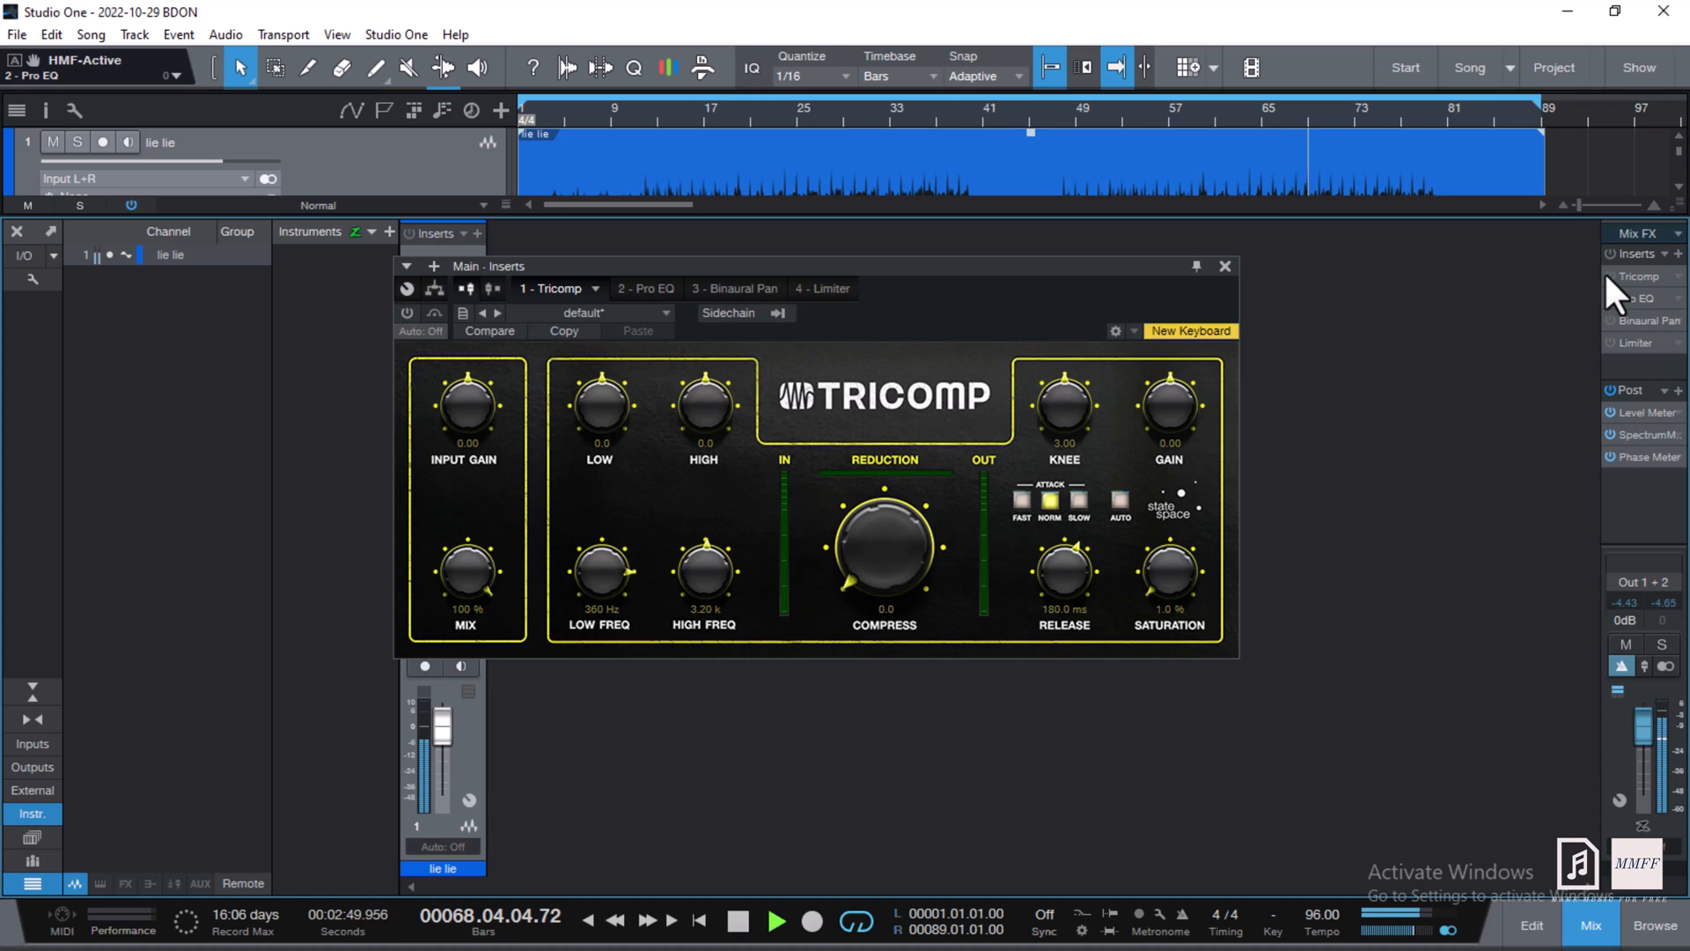
pyautogui.click(1604, 273)
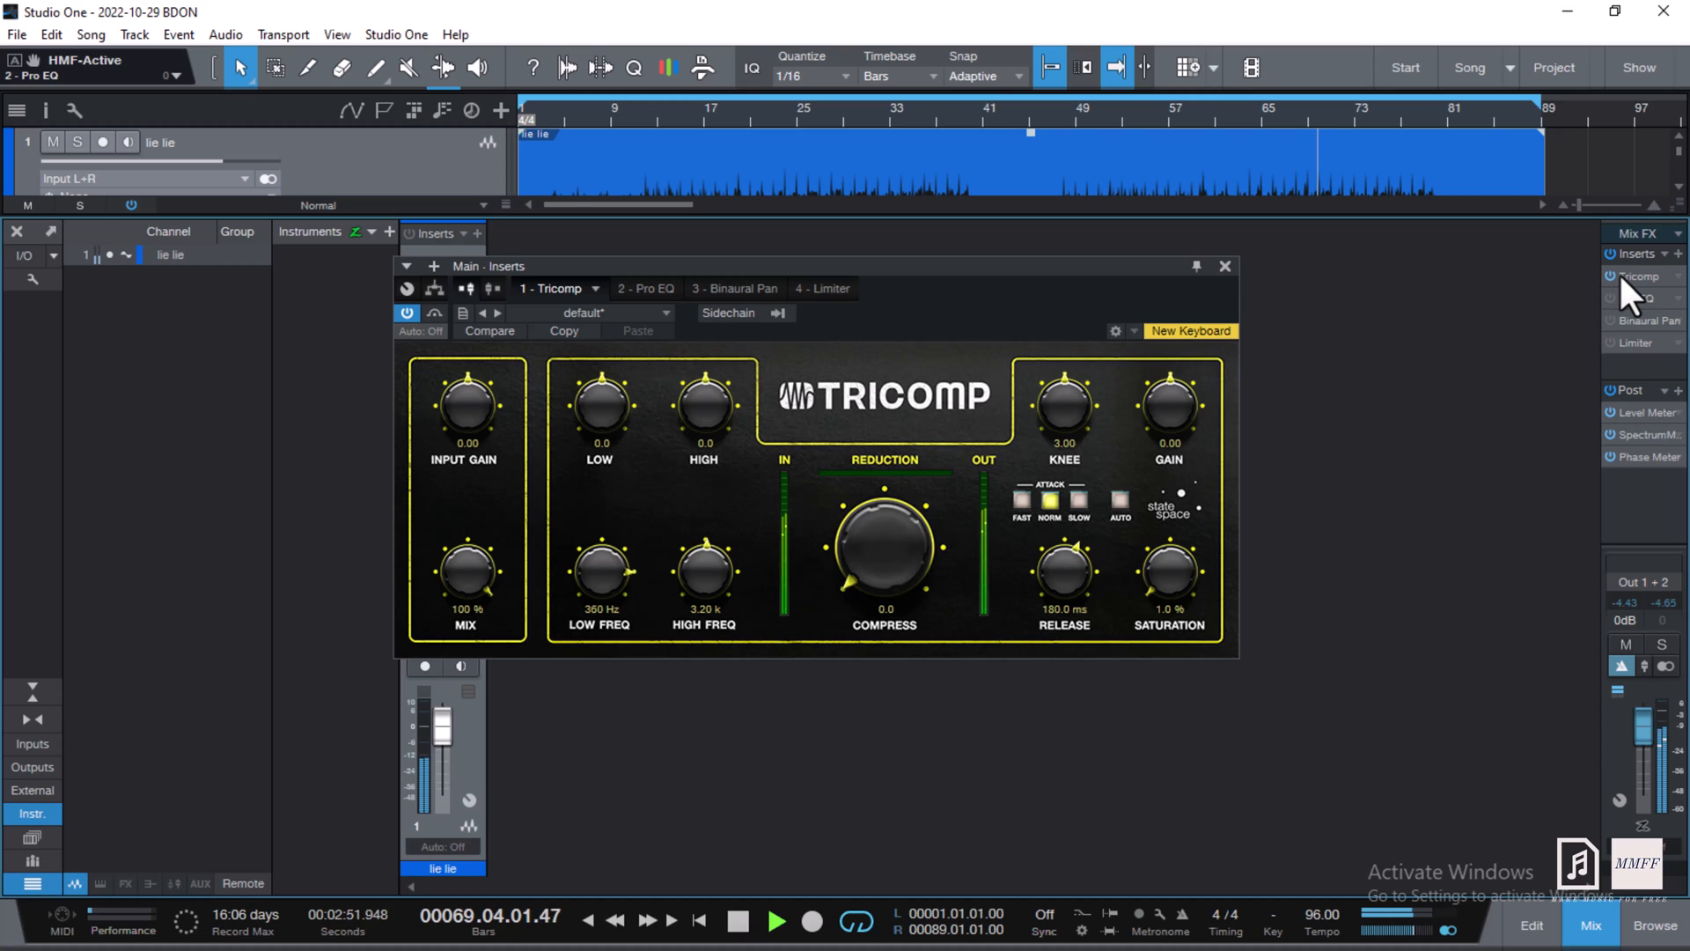
pyautogui.click(1623, 273)
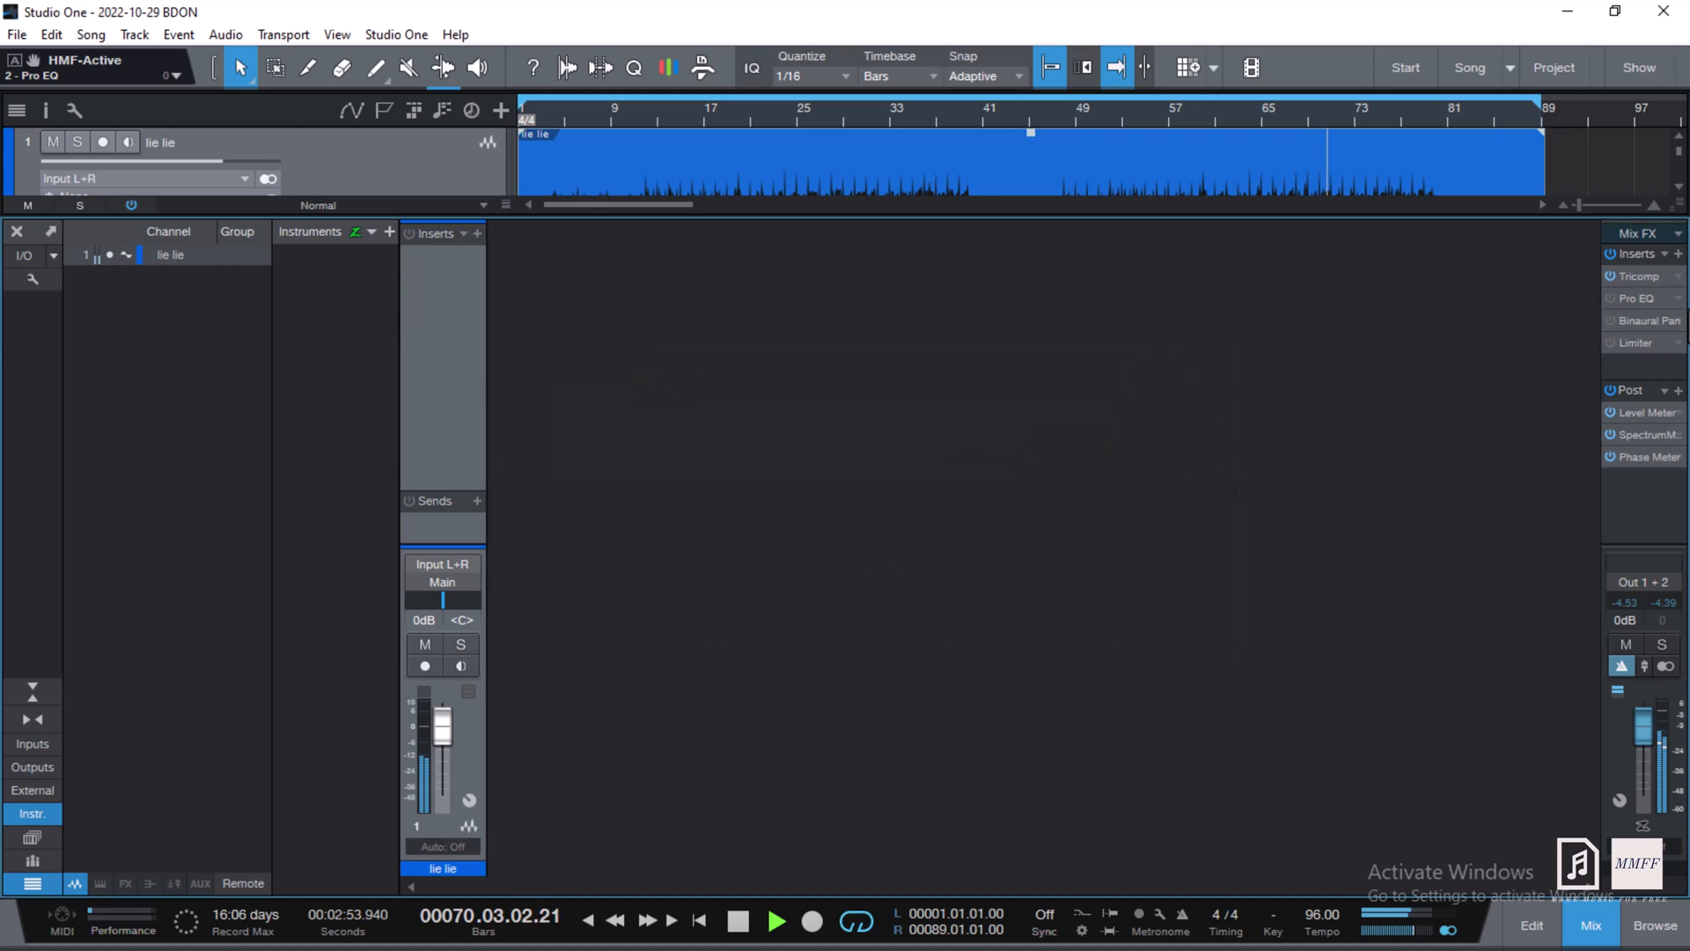
pyautogui.press('space')
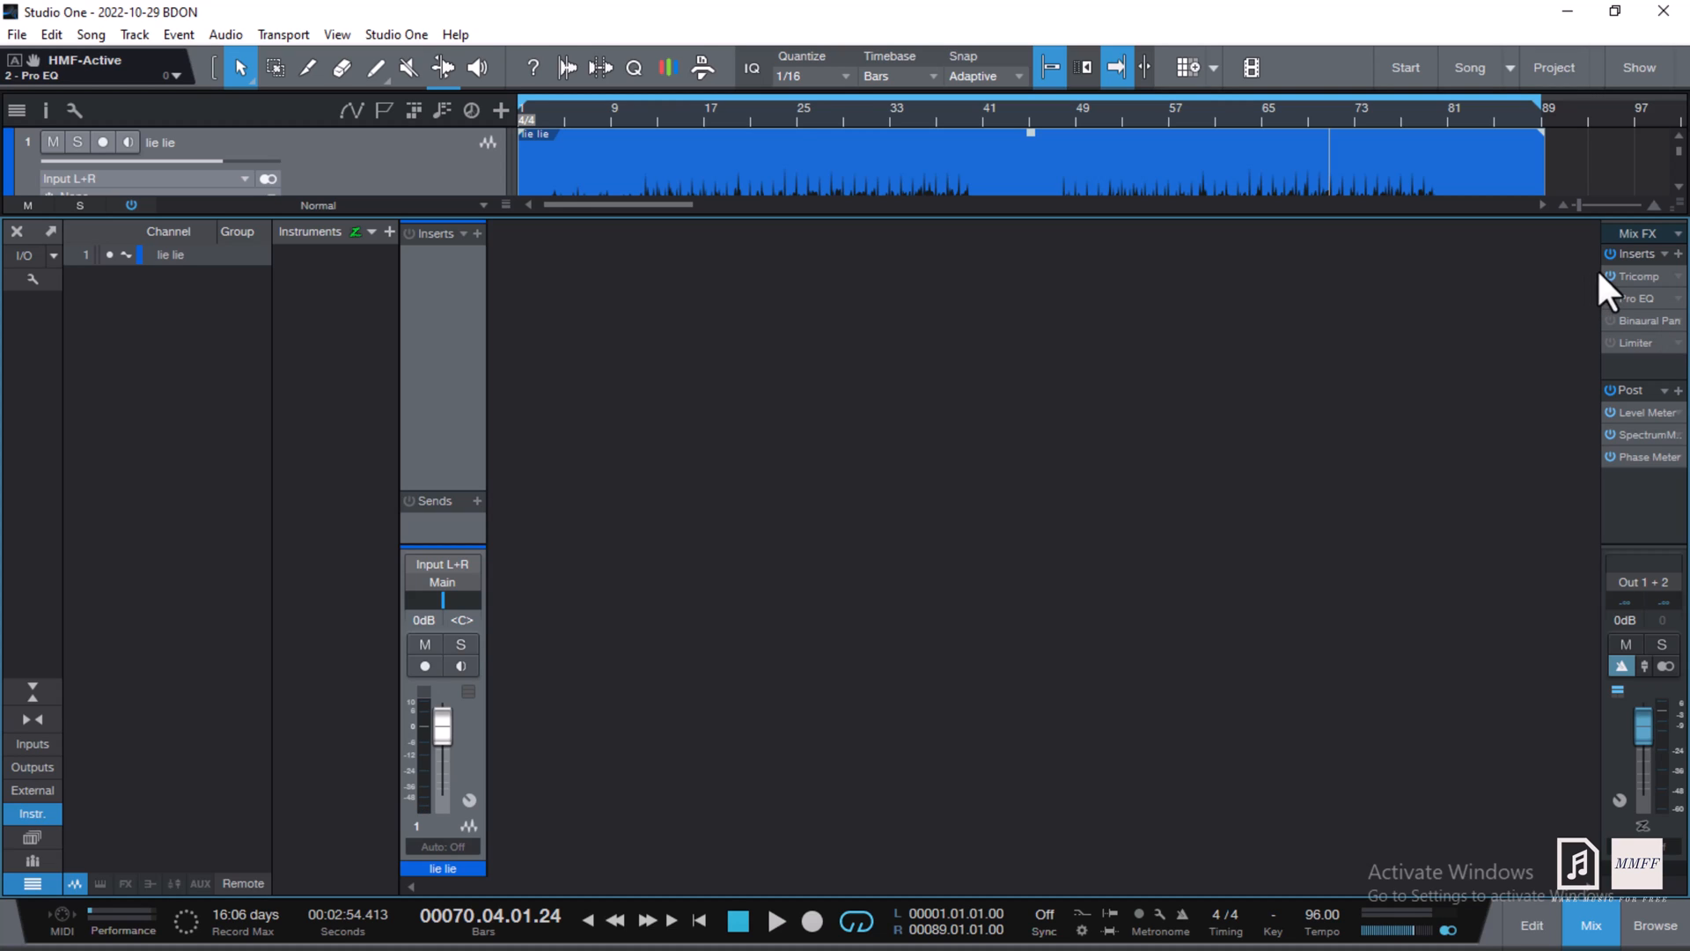
pyautogui.click(1634, 274)
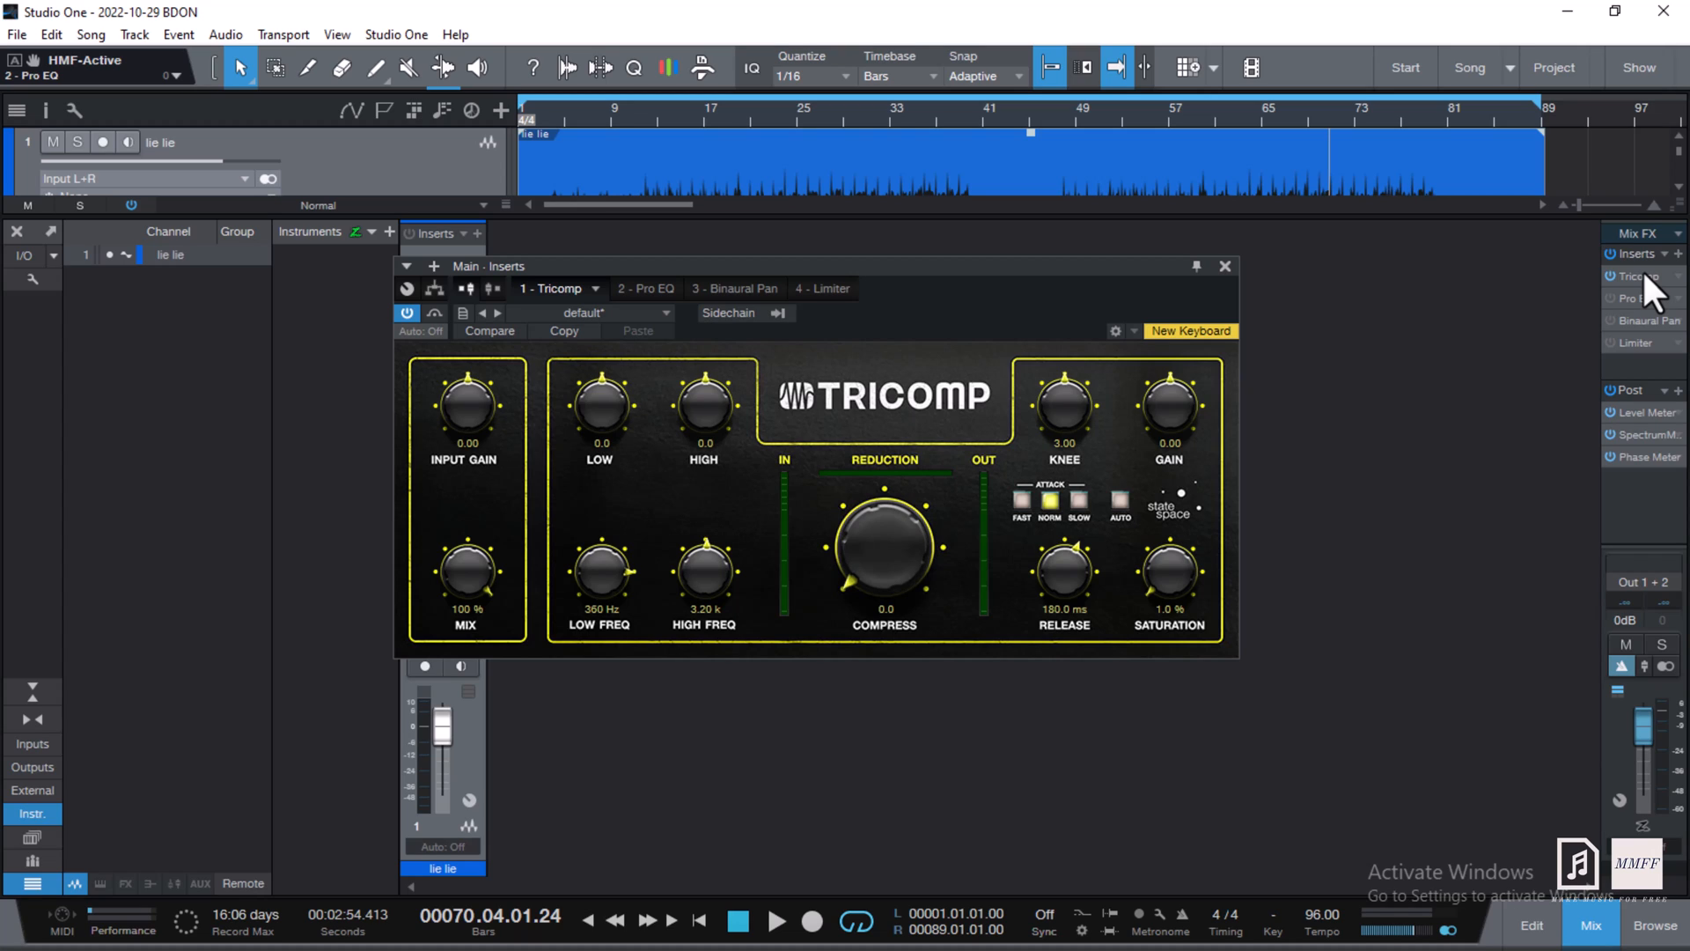
# - Power on the Main bus Pro EQ, open its editor, and audition from around bar 69
pyautogui.click(1609, 297)
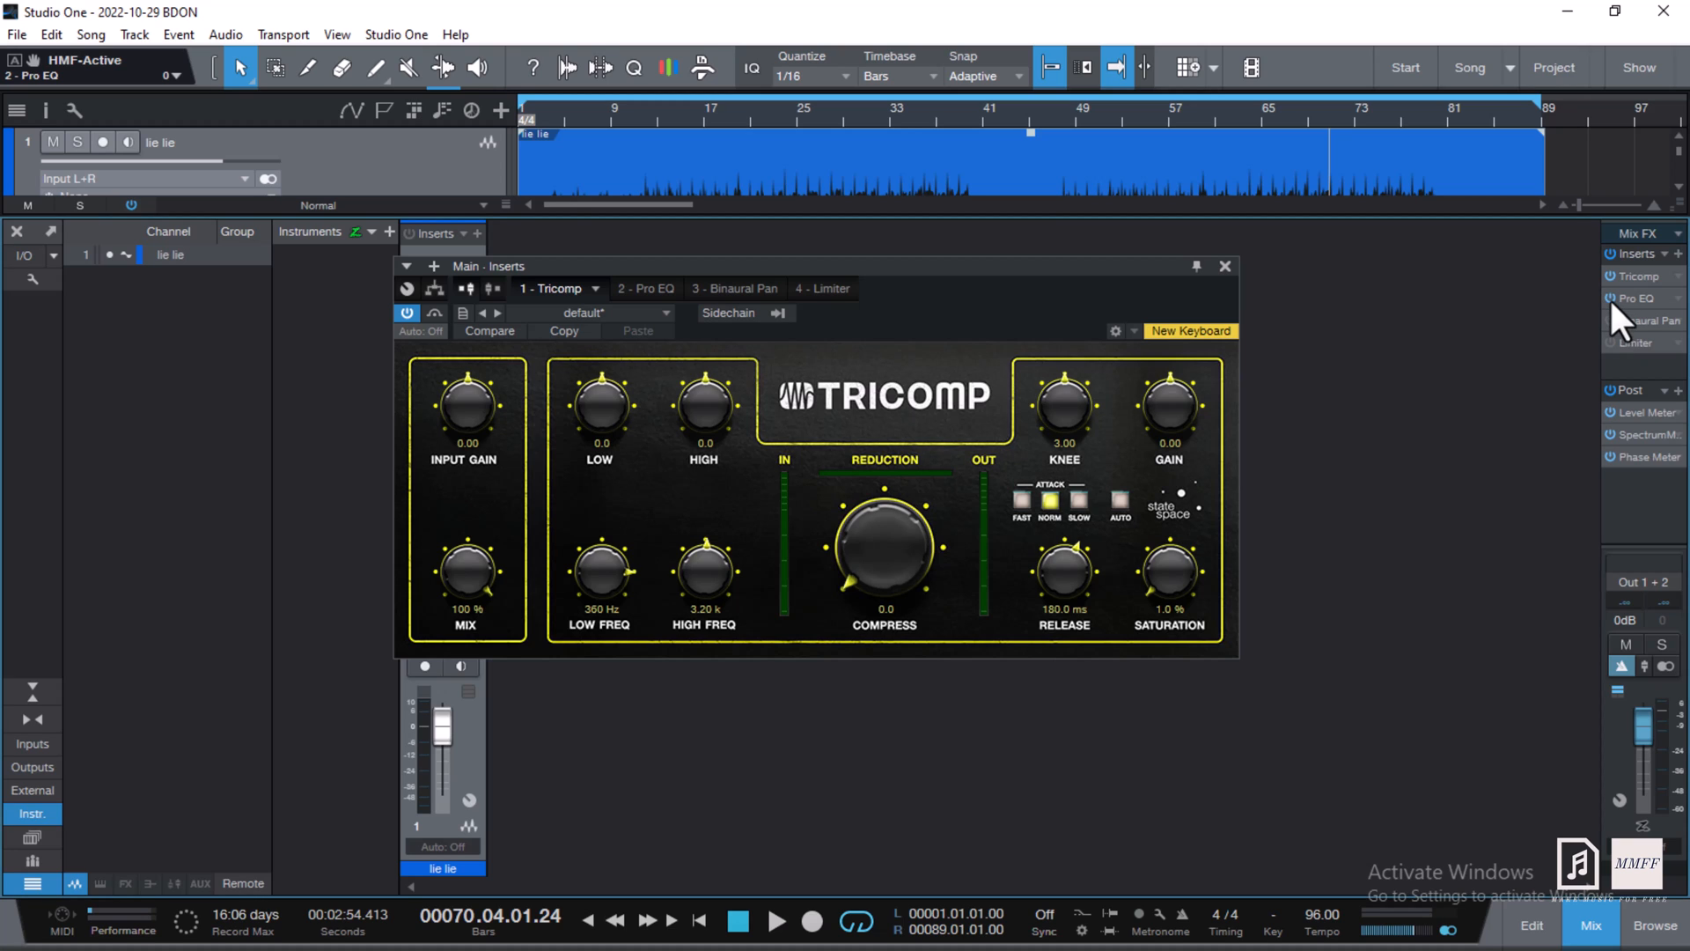
pyautogui.click(1622, 299)
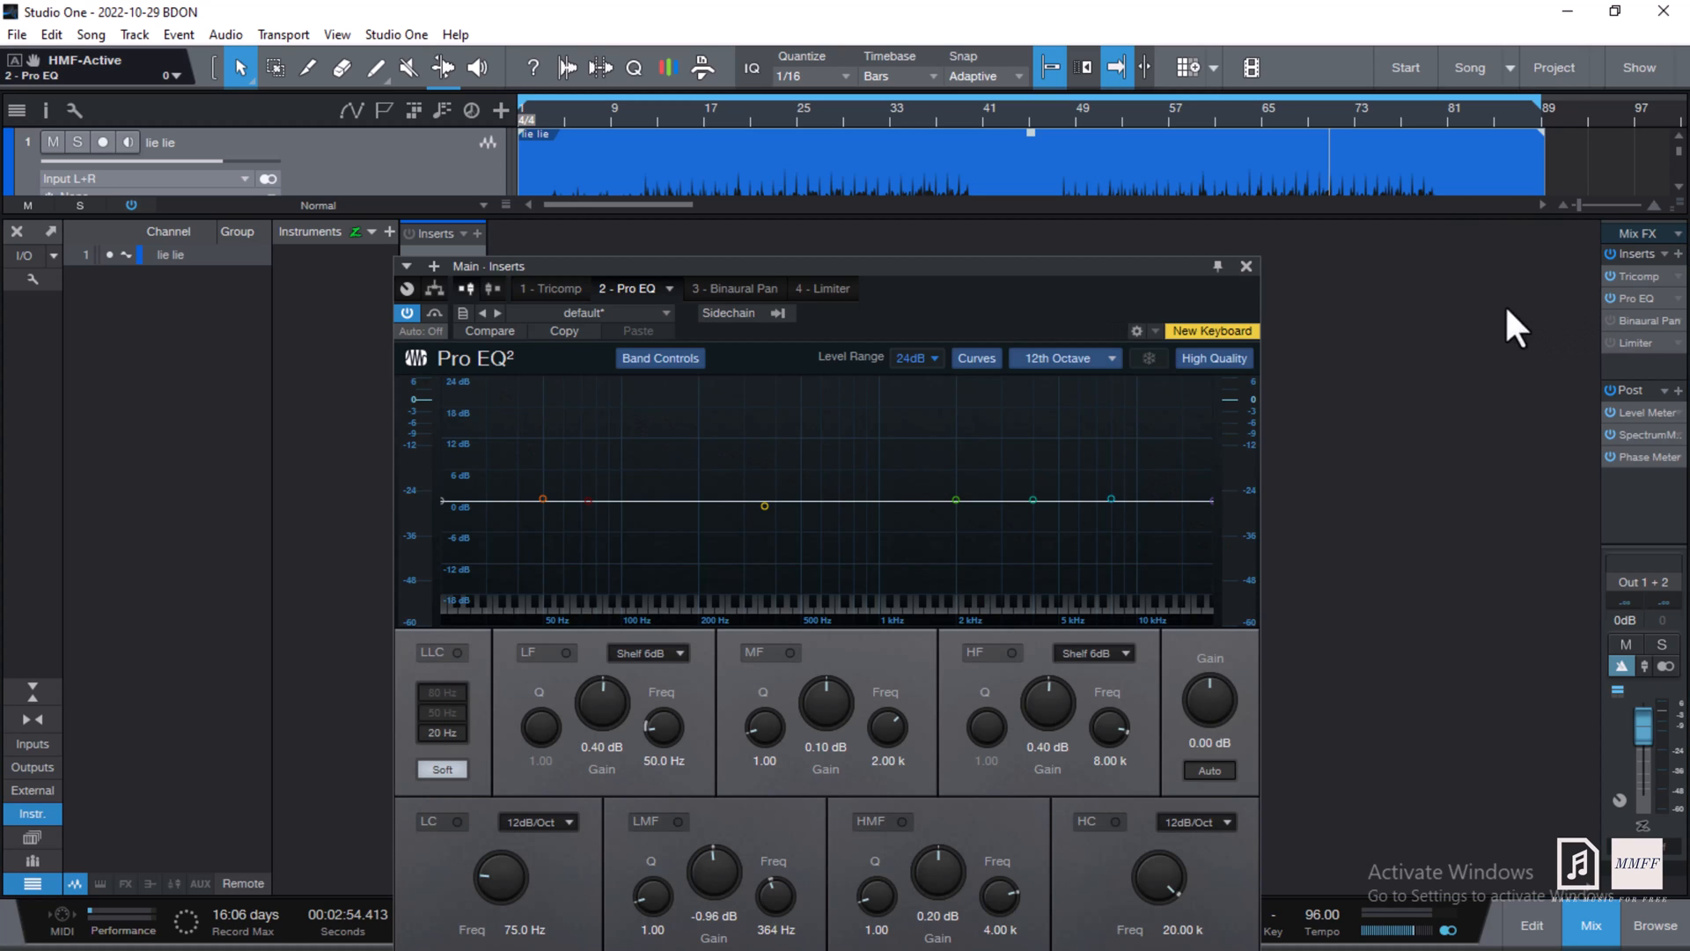
pyautogui.click(1302, 114)
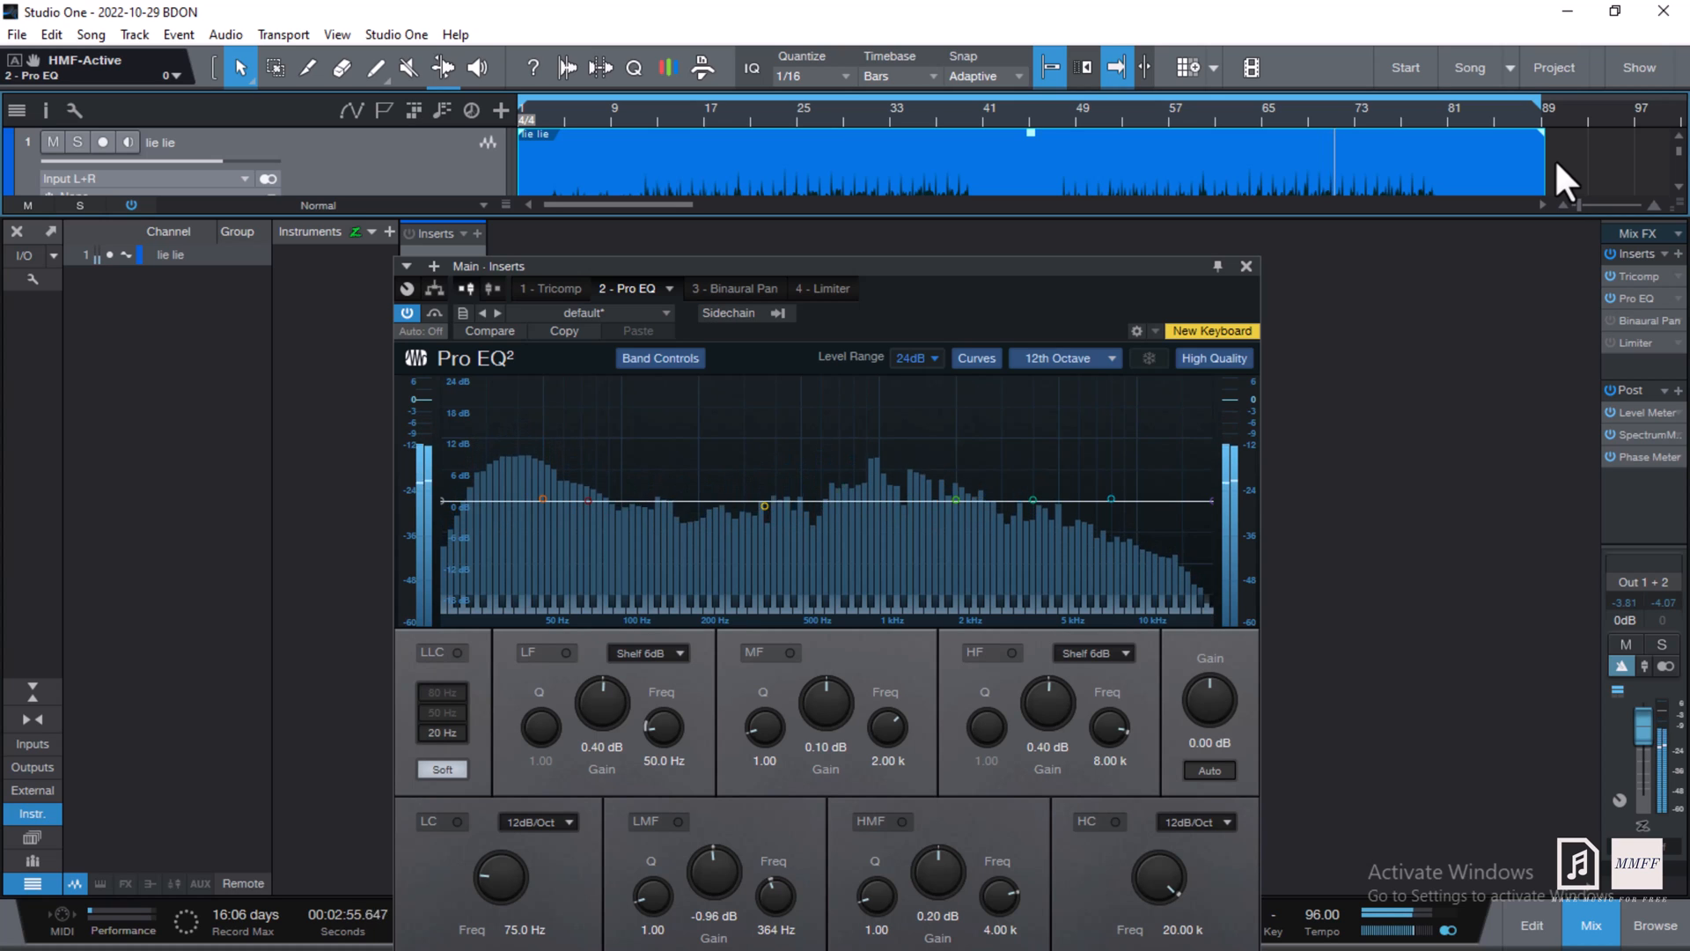
pyautogui.press('space')
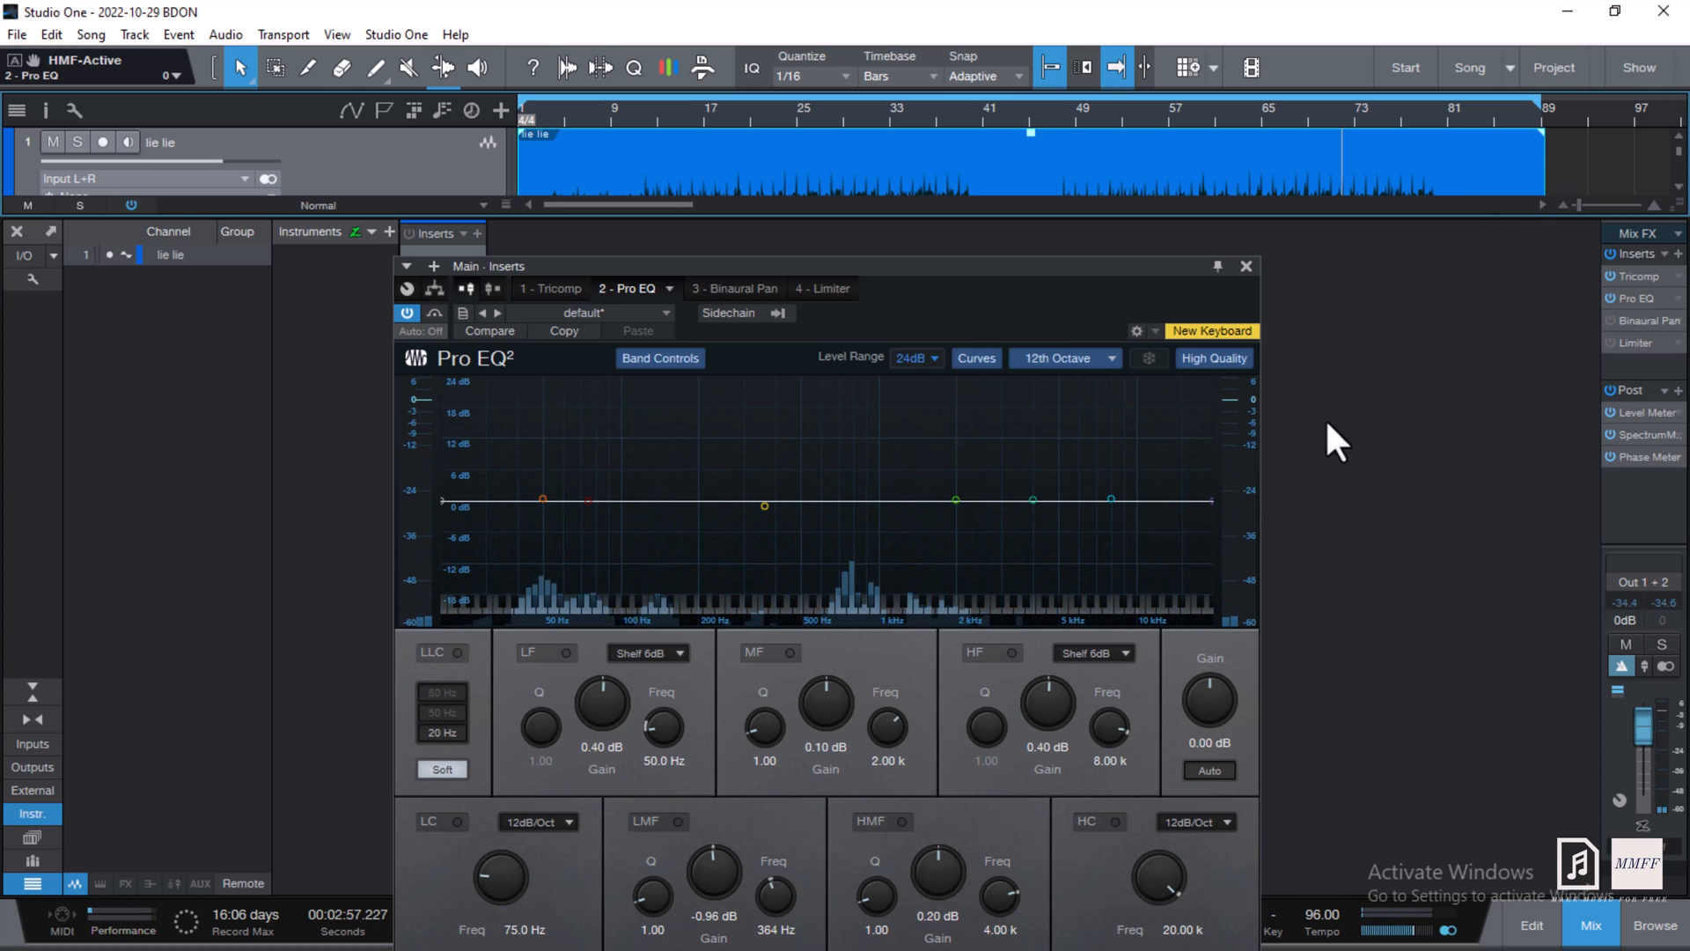
# - Enable the Pro EQ's HF, HMF and MF bands and pick the low-cut frequency
pyautogui.click(1012, 655)
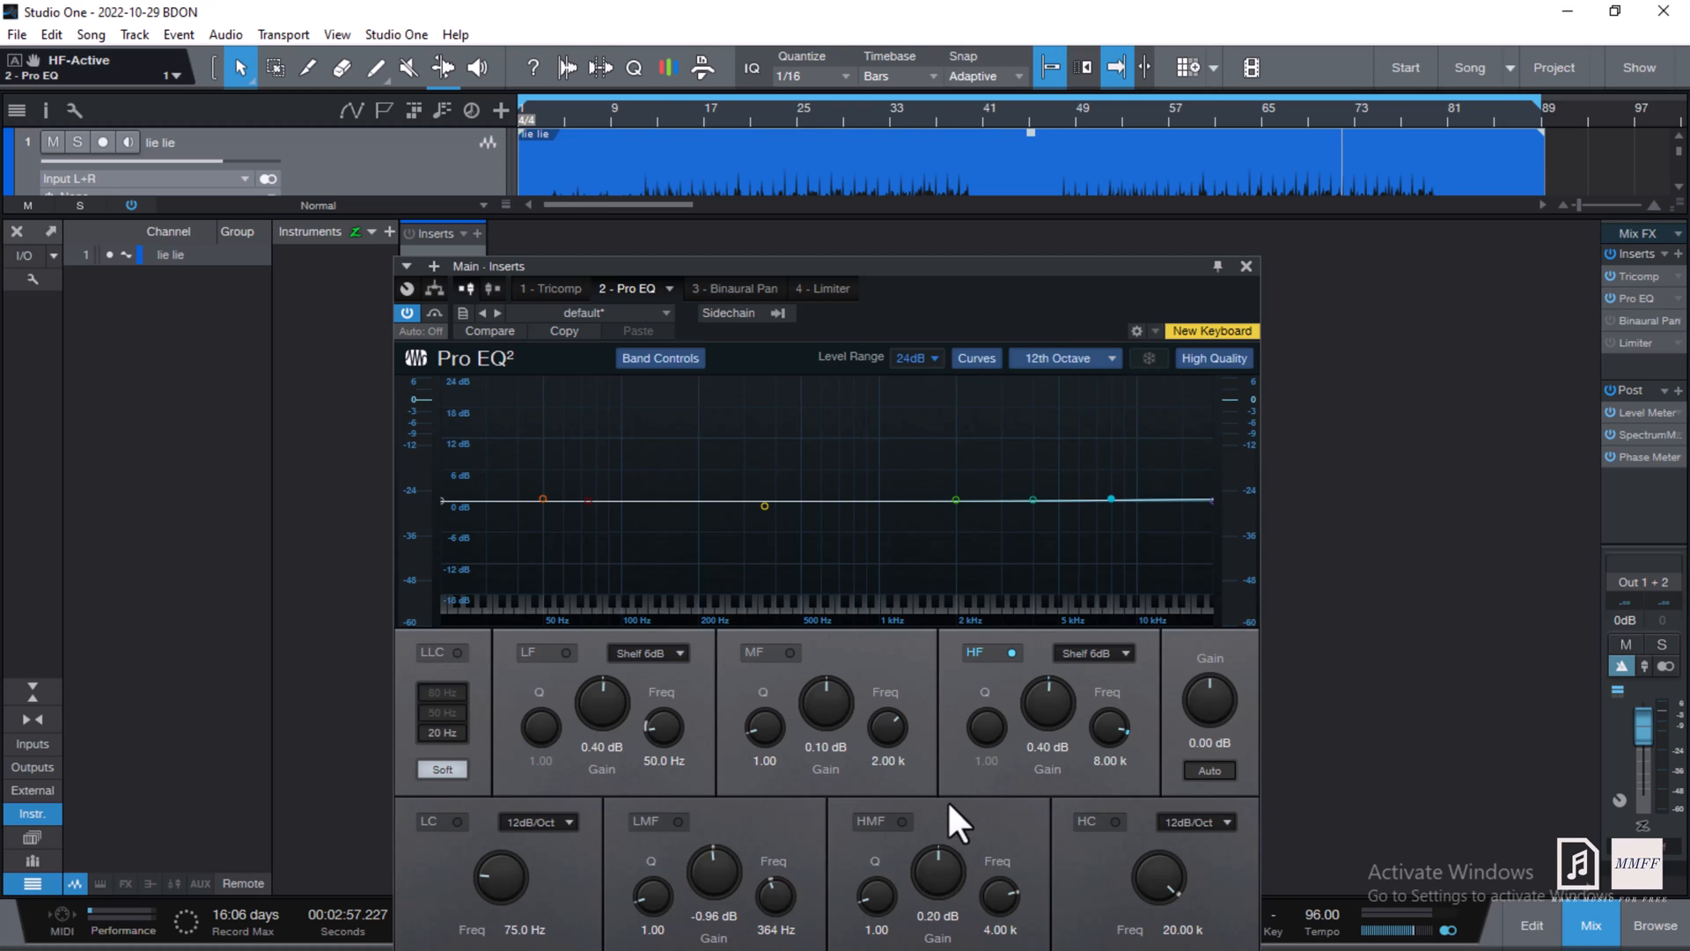
pyautogui.click(901, 822)
pyautogui.click(790, 652)
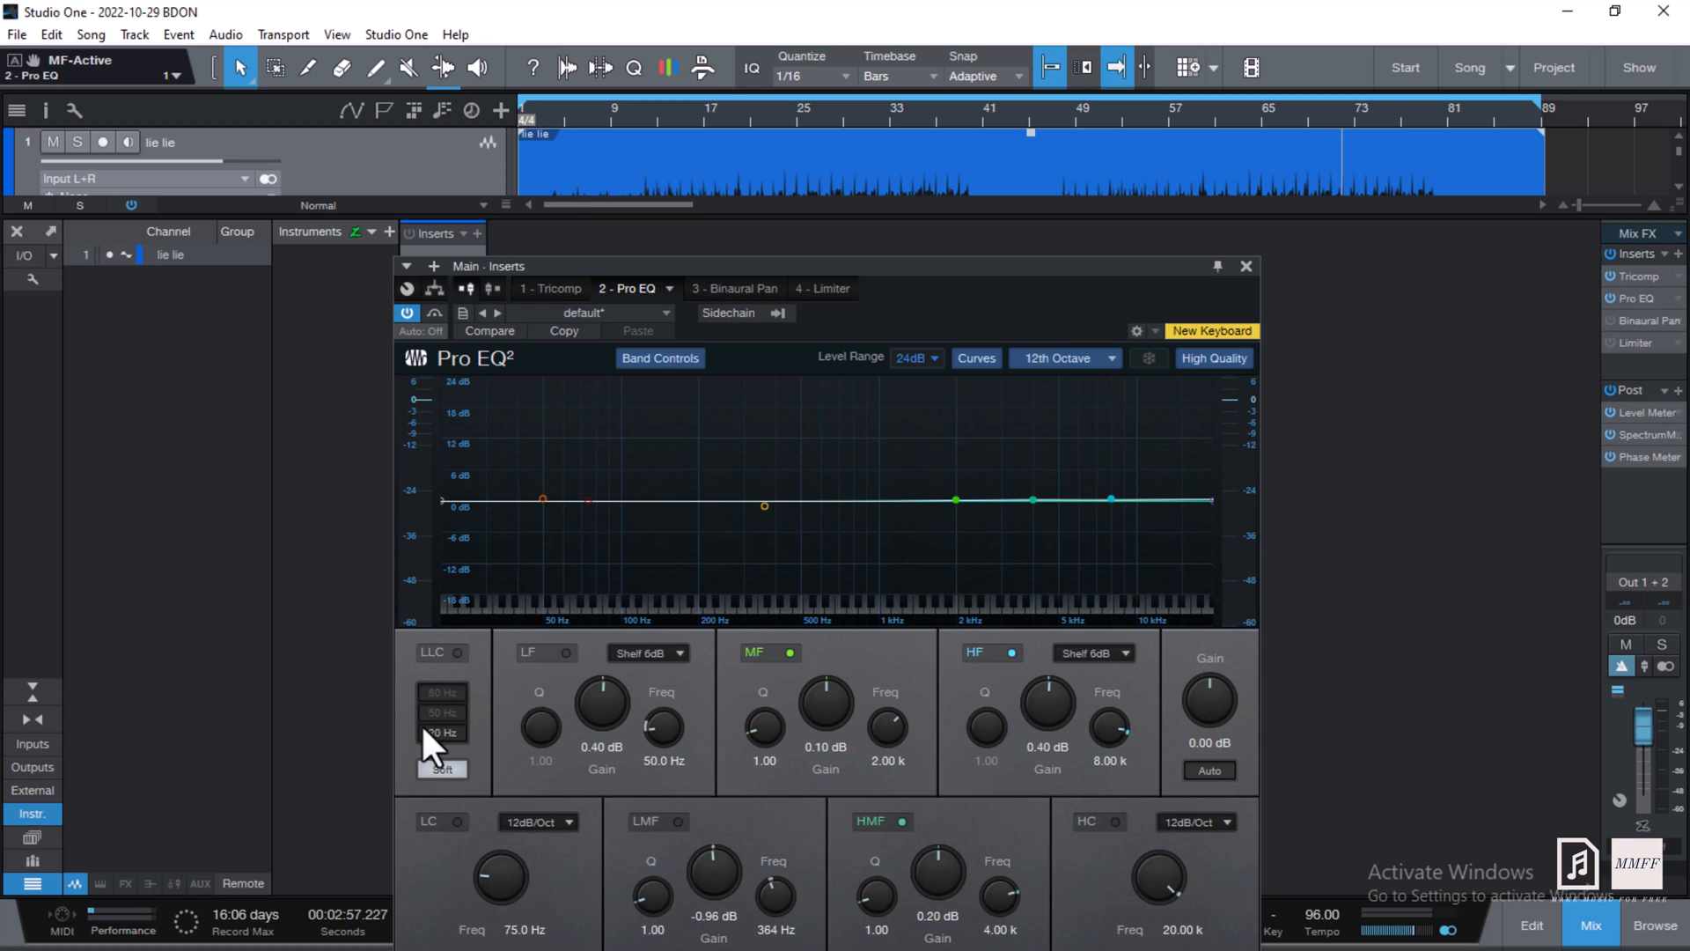
pyautogui.click(445, 735)
# - Switch on the LLC low-cut filter and the LF band shelving at 50.0 Hz
pyautogui.click(457, 652)
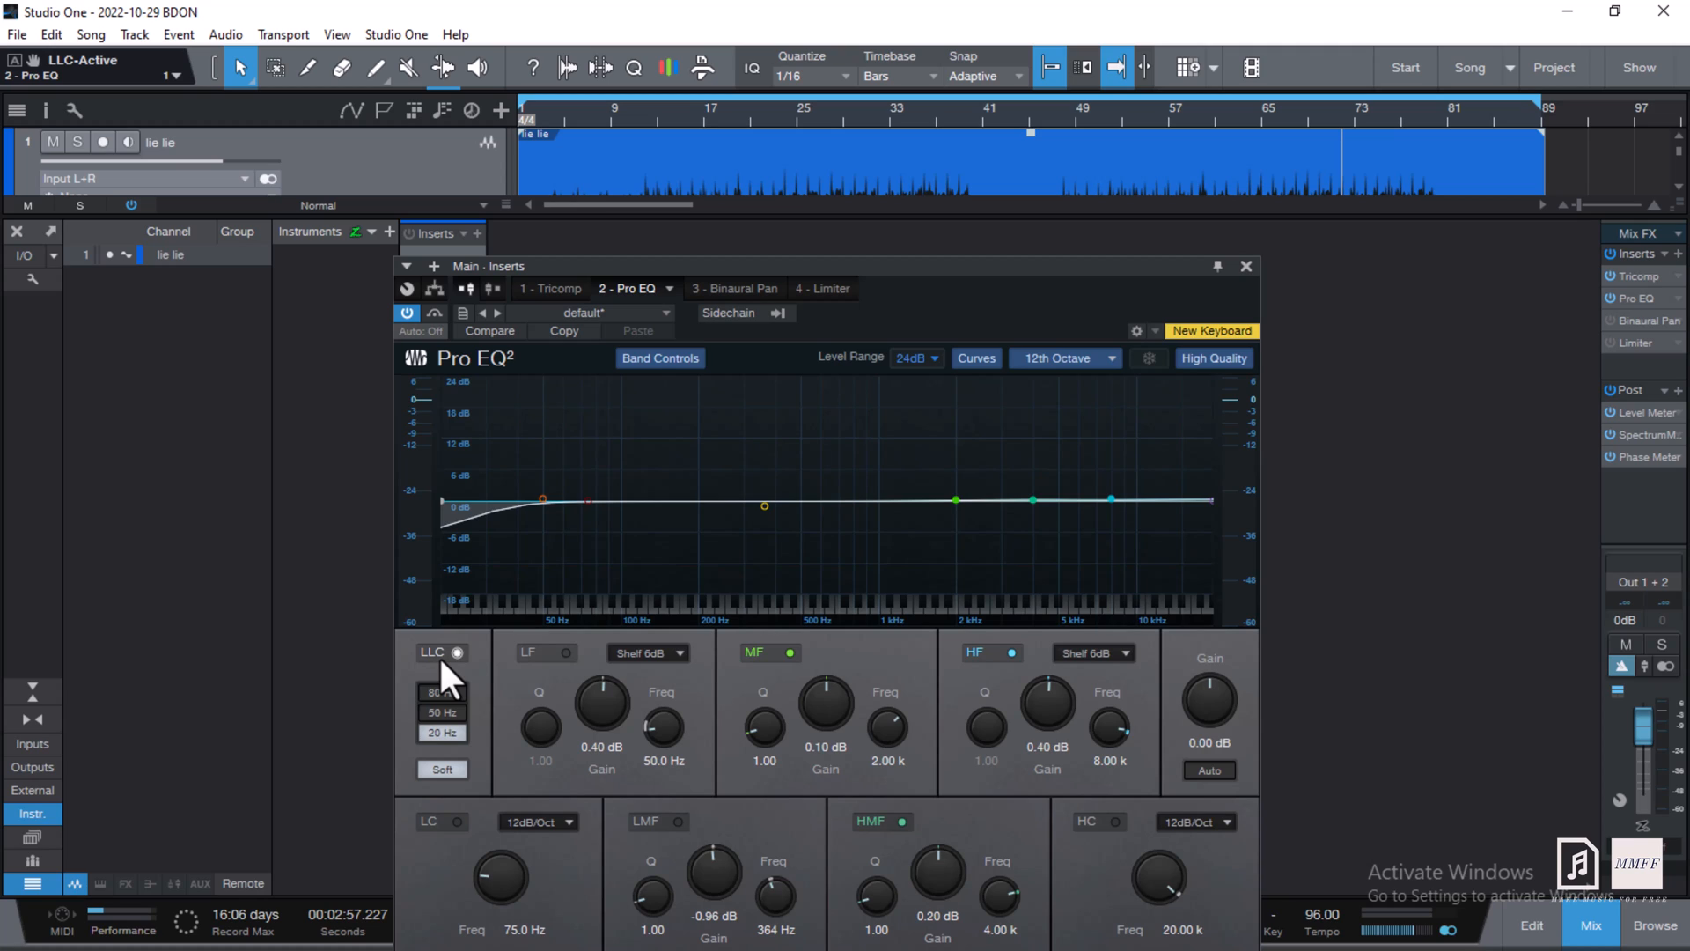
pyautogui.click(565, 652)
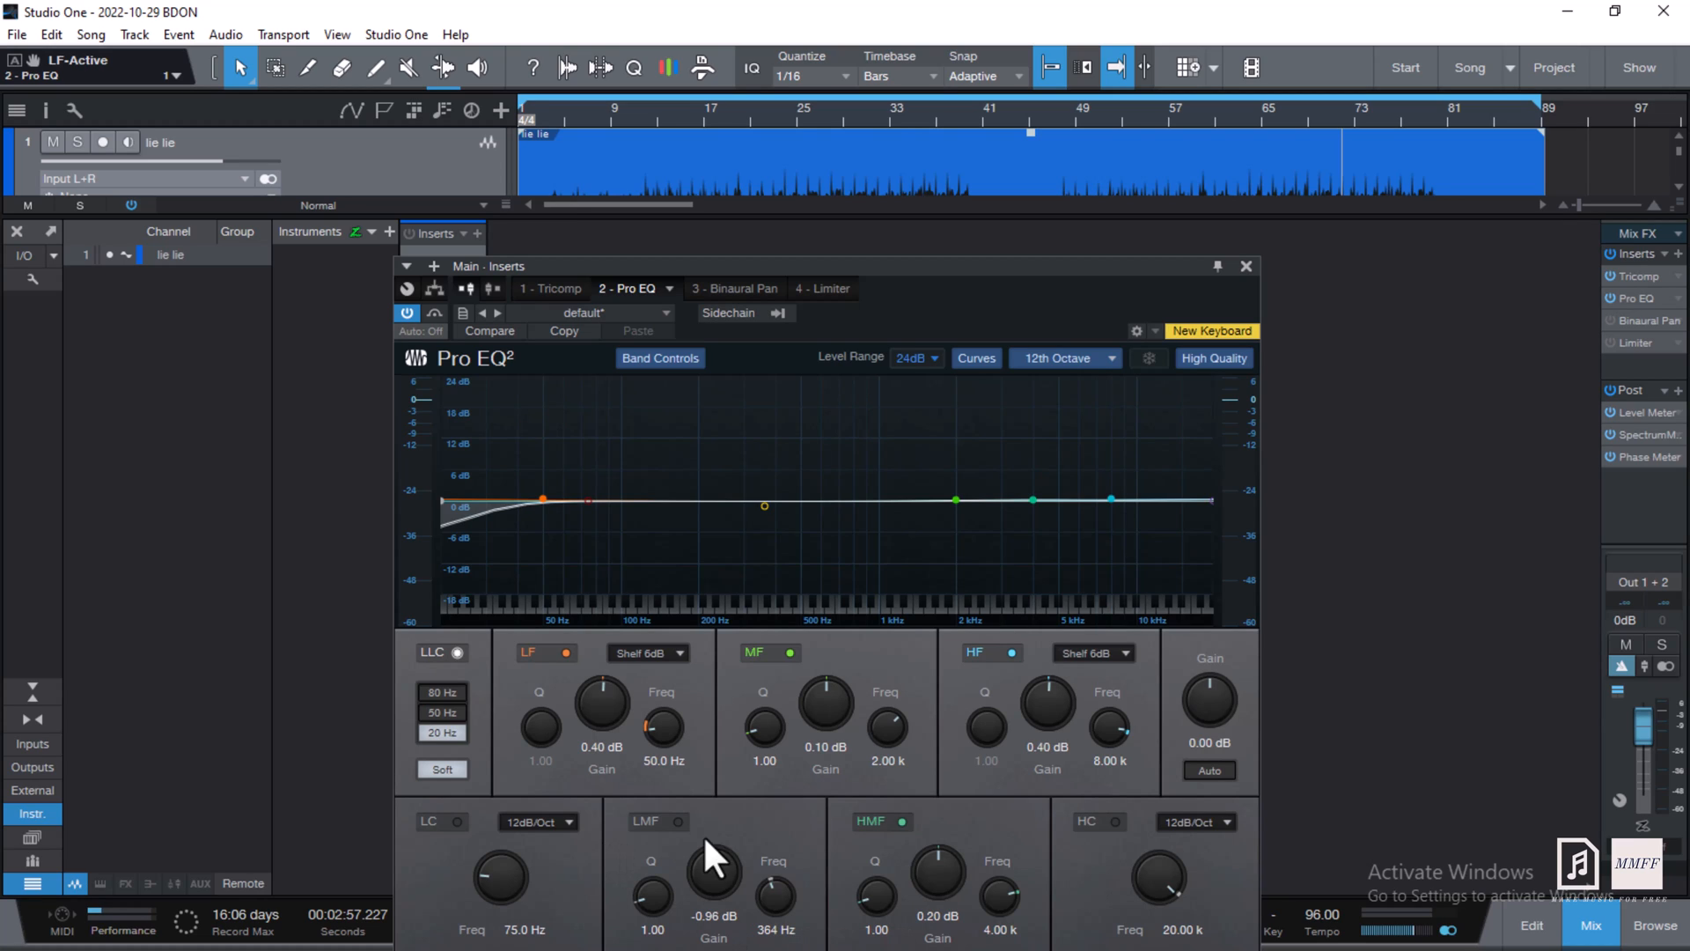
# - Enable the LMF band and set it to 317 Hz with -0.96 dB gain during playback
pyautogui.click(678, 822)
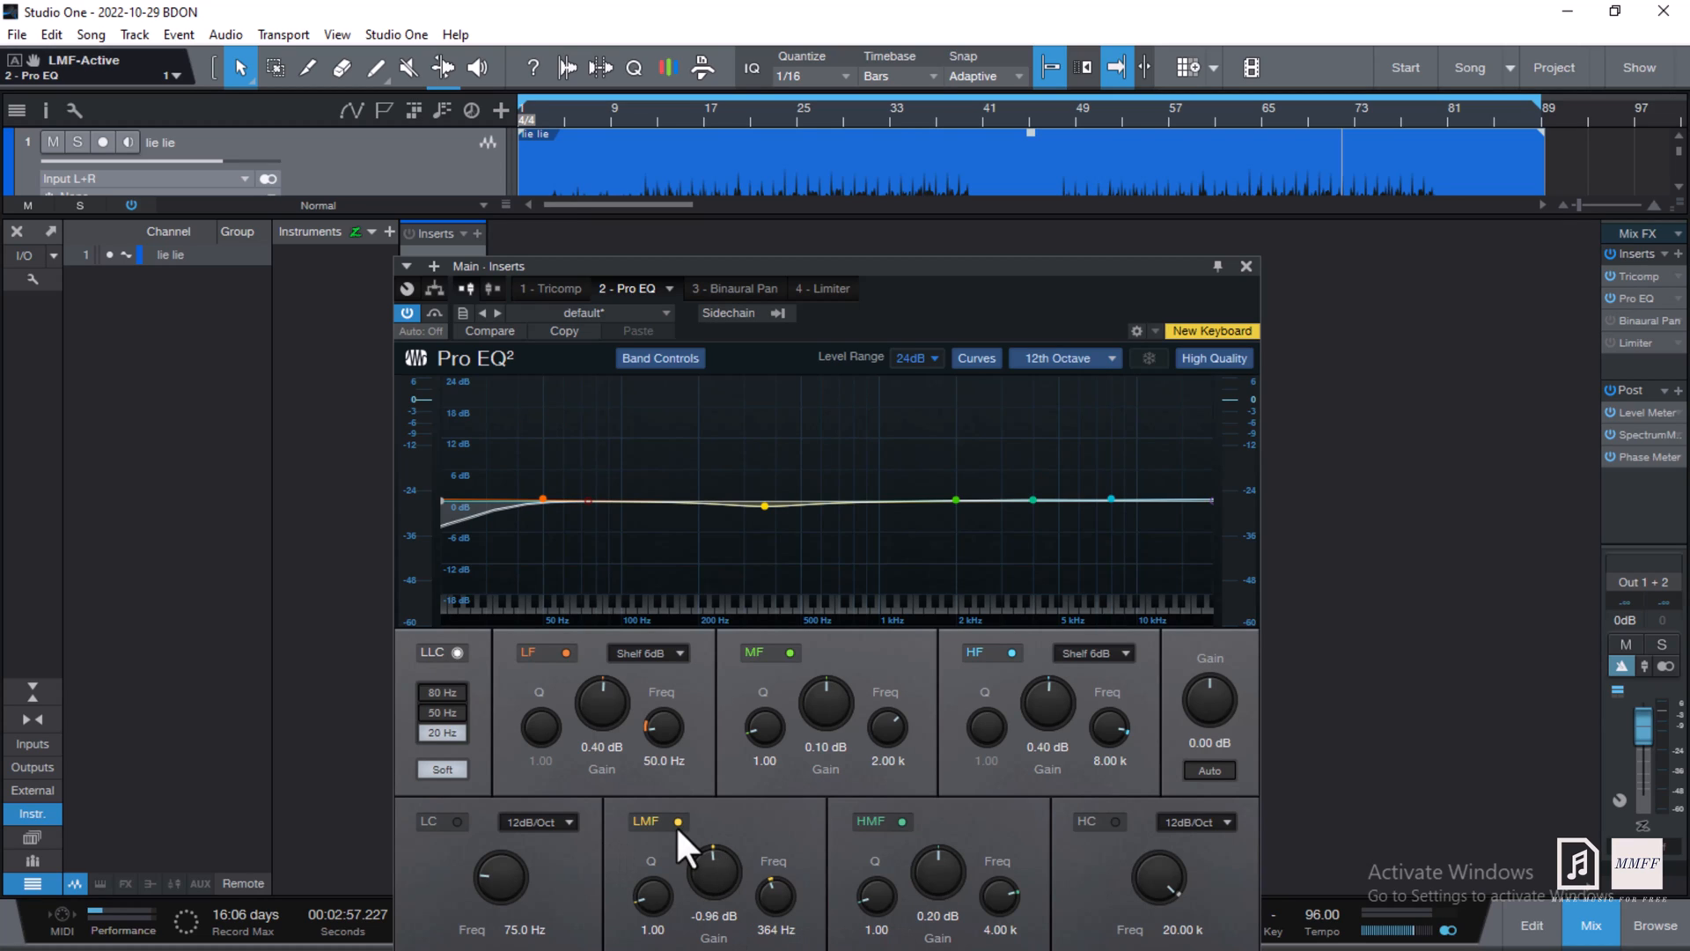
pyautogui.scroll(4, 709, 860)
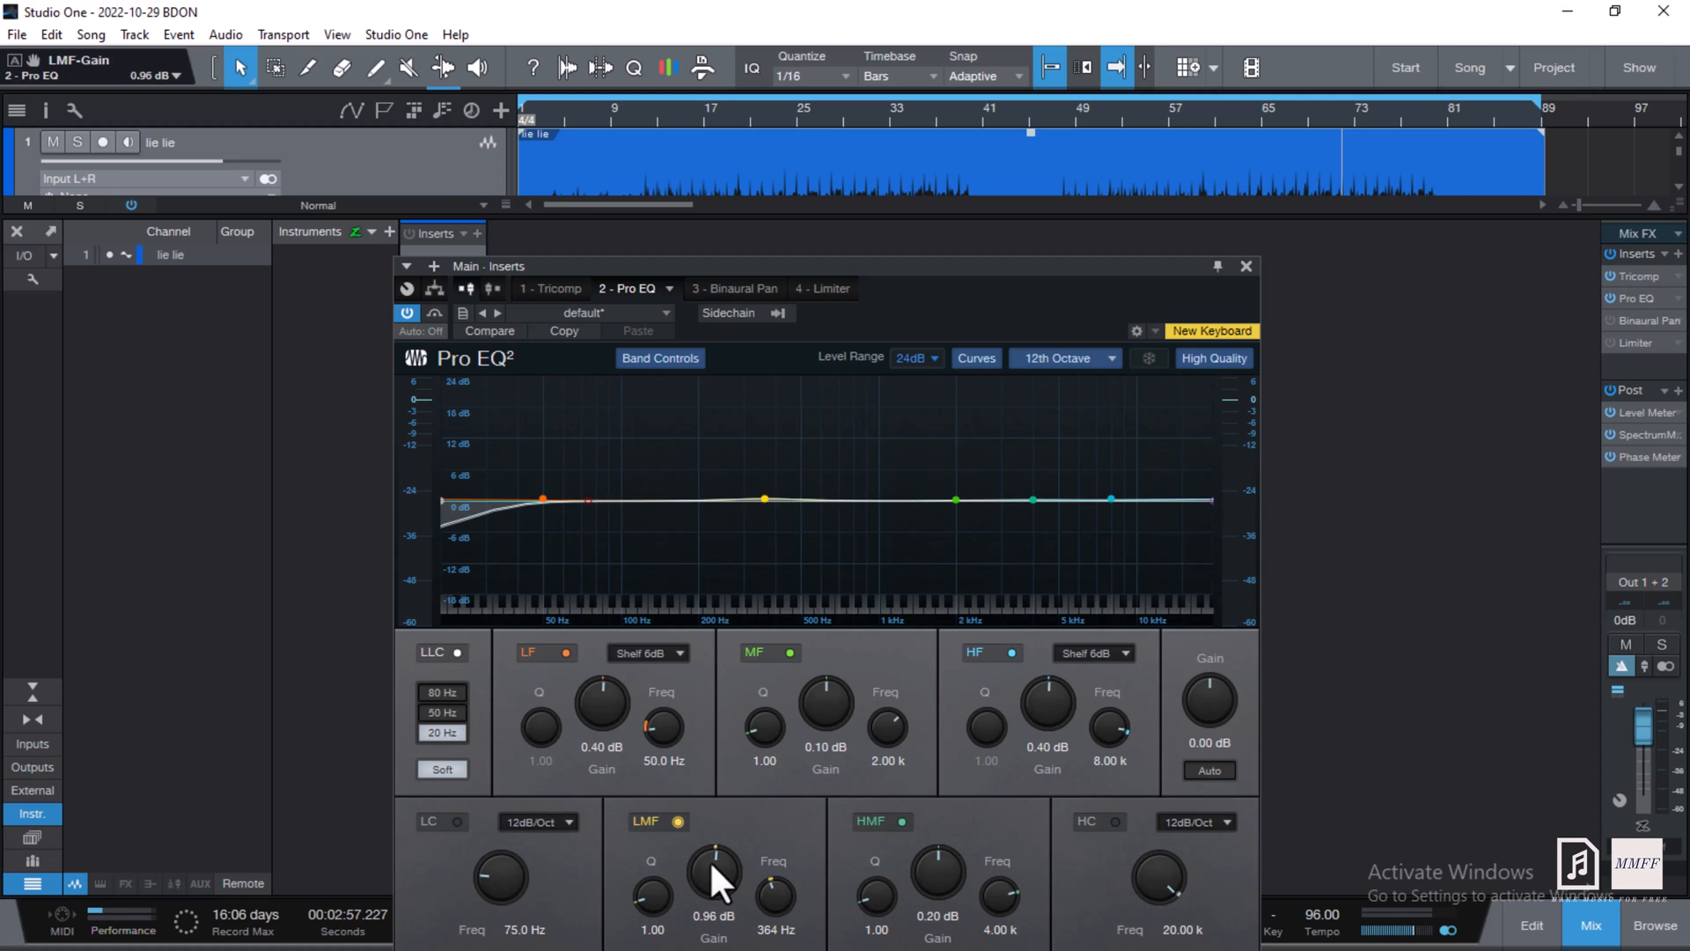
pyautogui.scroll(2, 710, 859)
pyautogui.press('space')
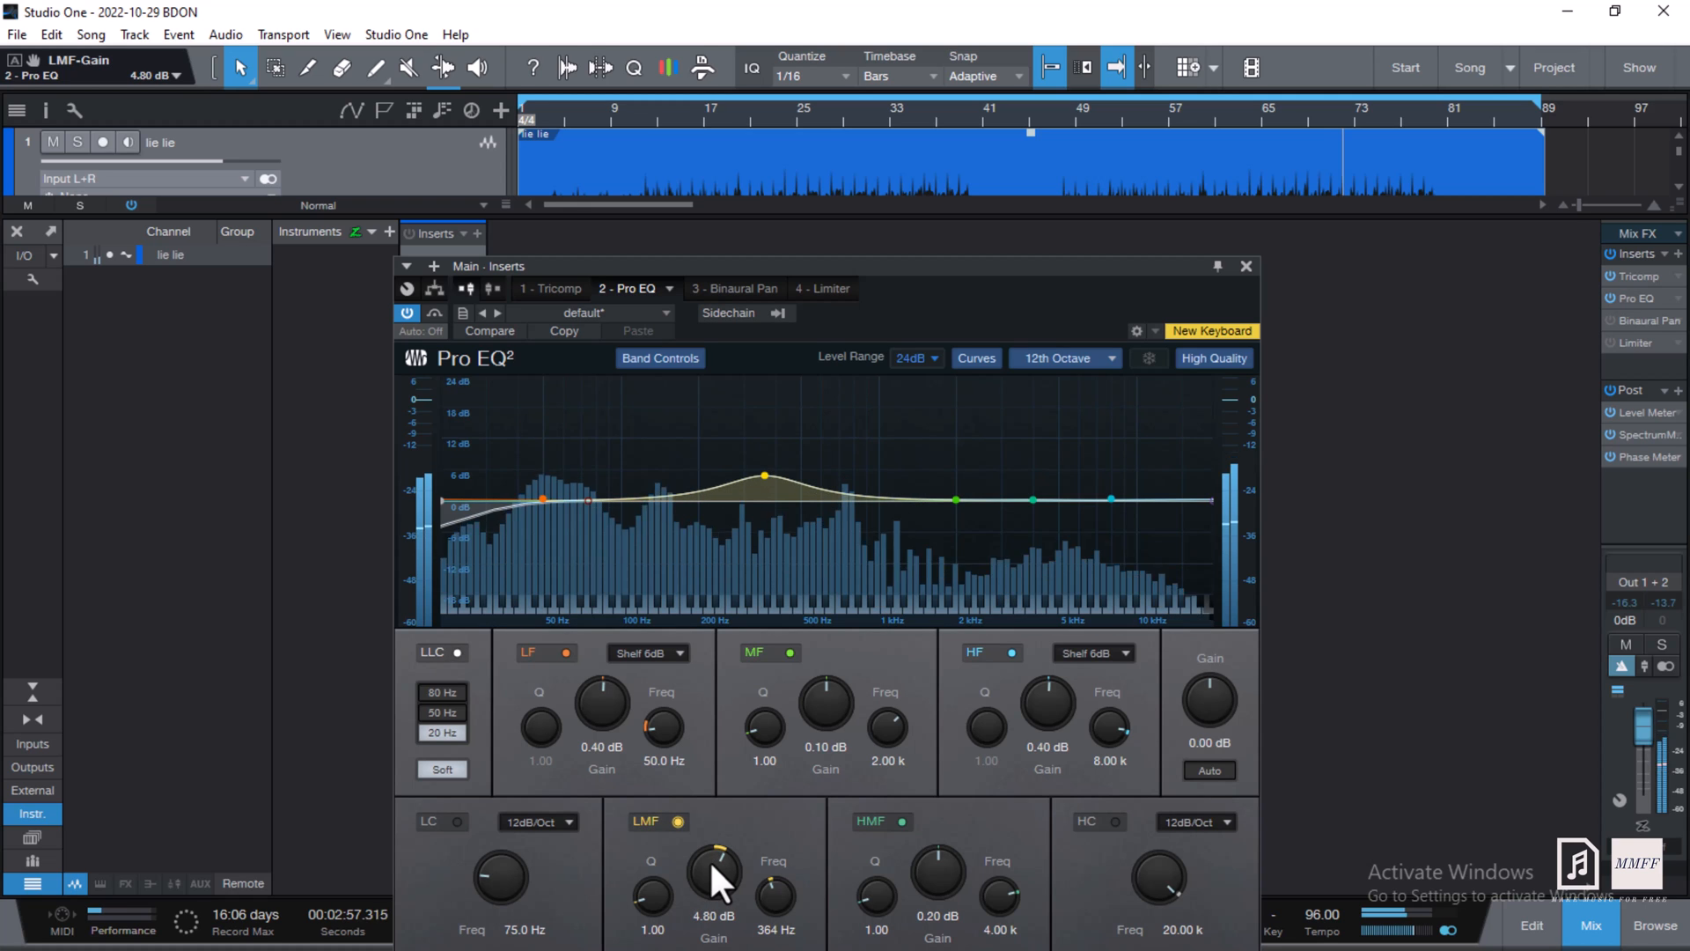
pyautogui.scroll(1, 709, 859)
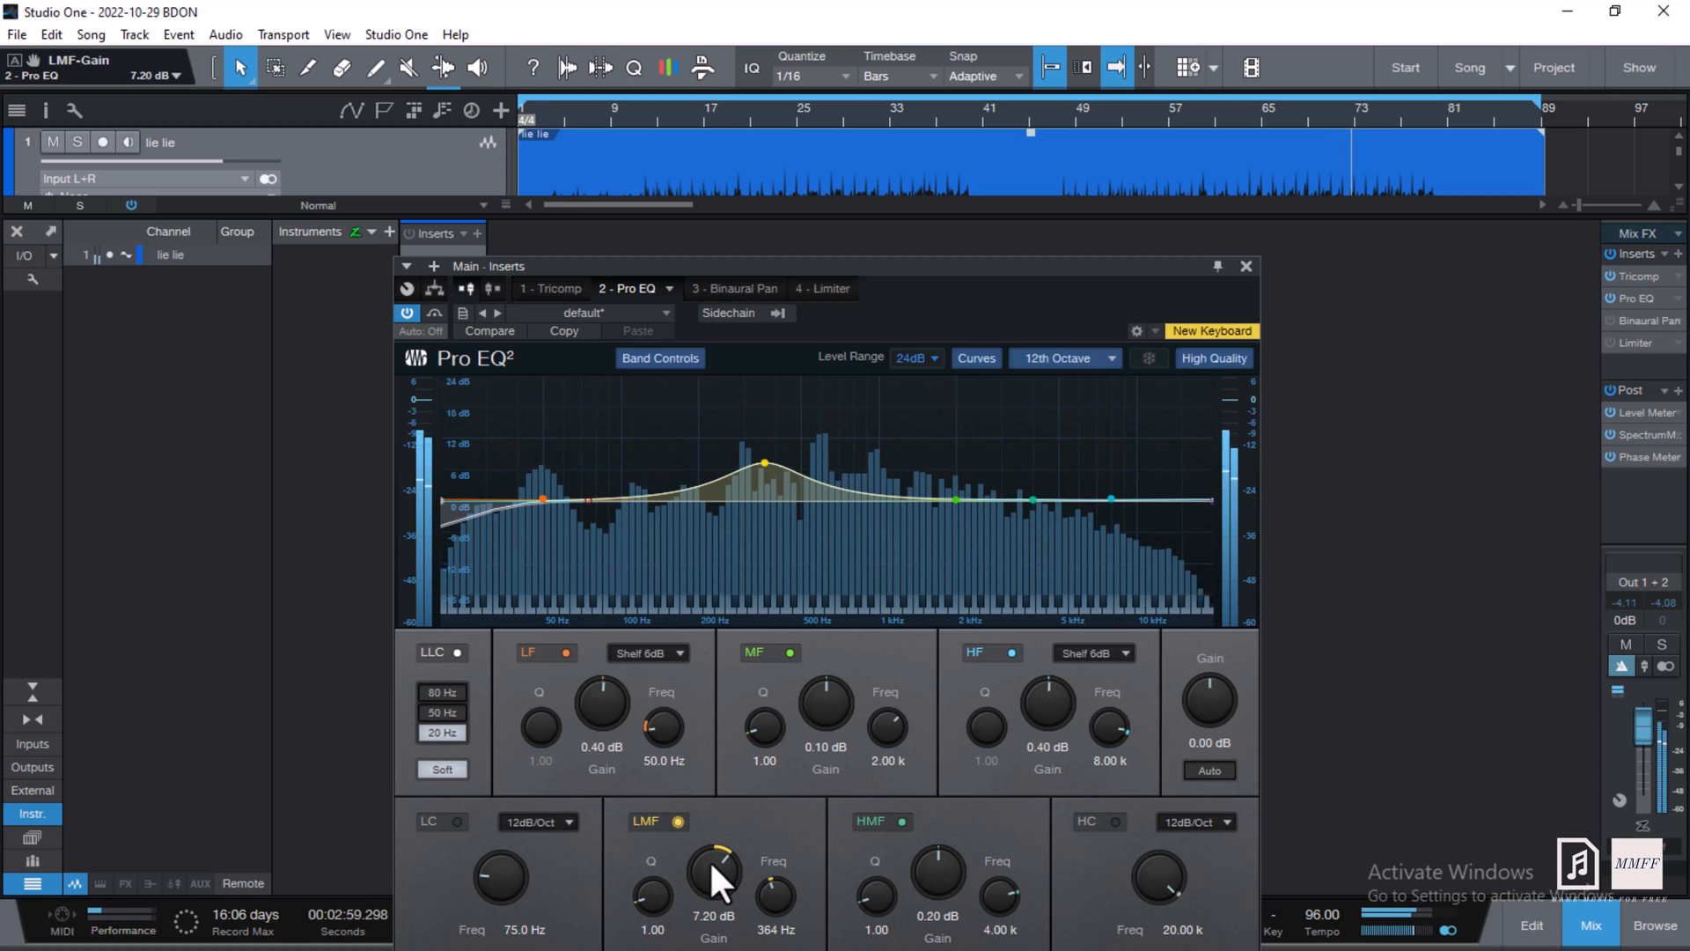
pyautogui.scroll(2, 709, 859)
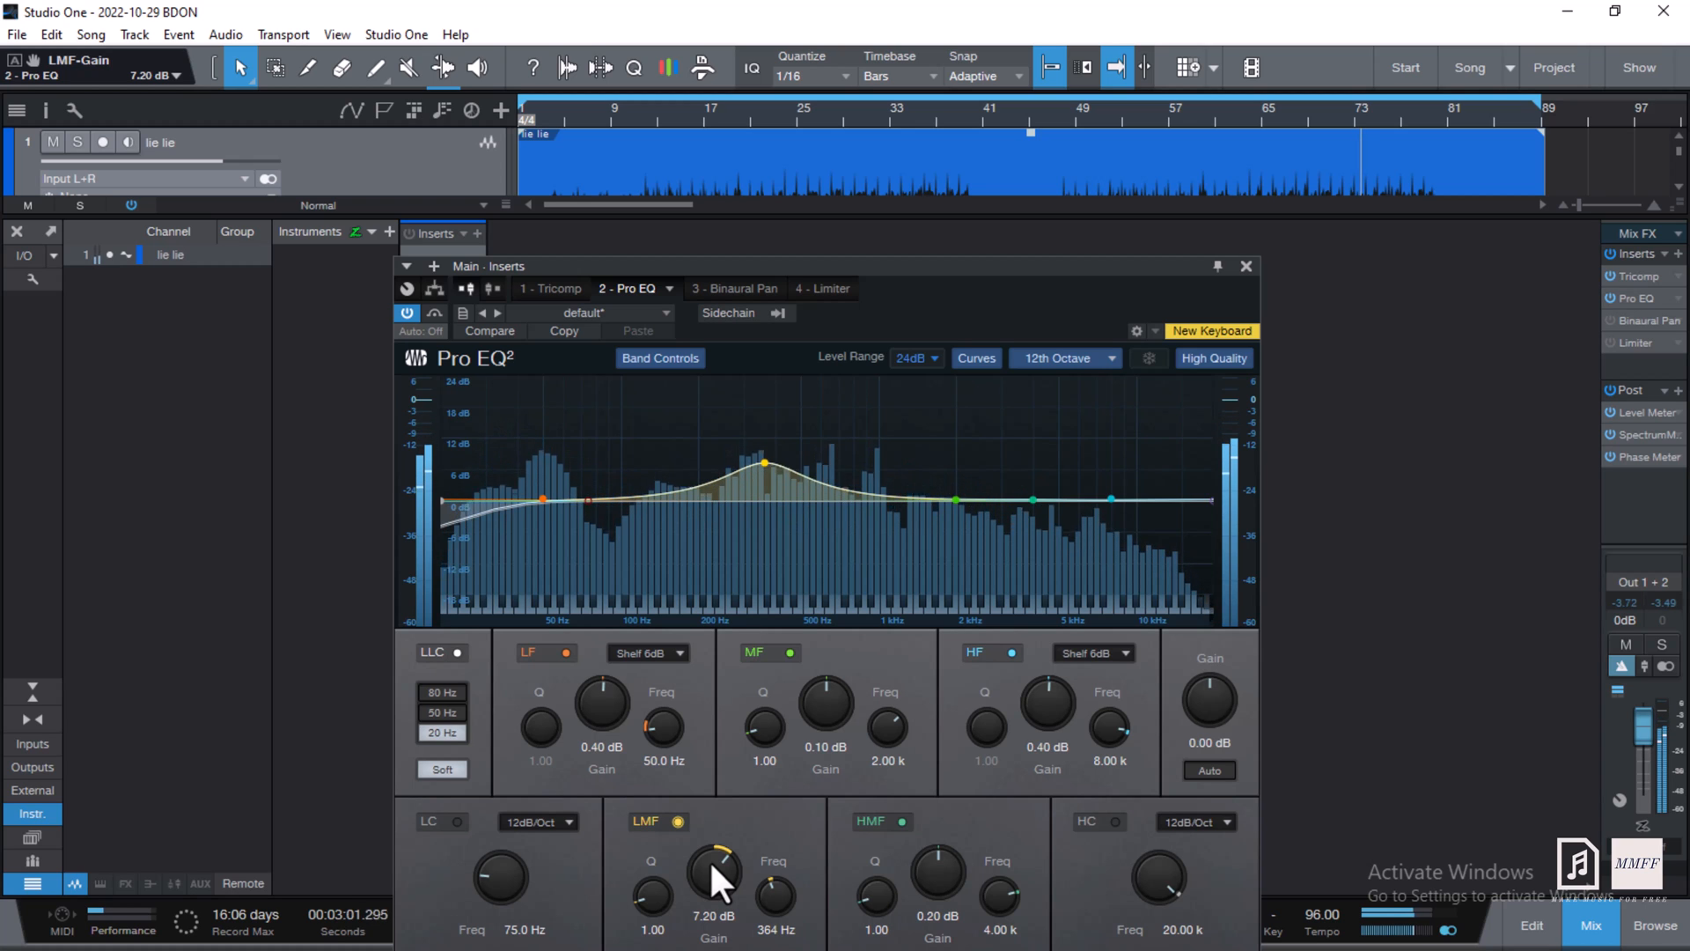
pyautogui.scroll(3, 780, 896)
pyautogui.scroll(-3, 779, 897)
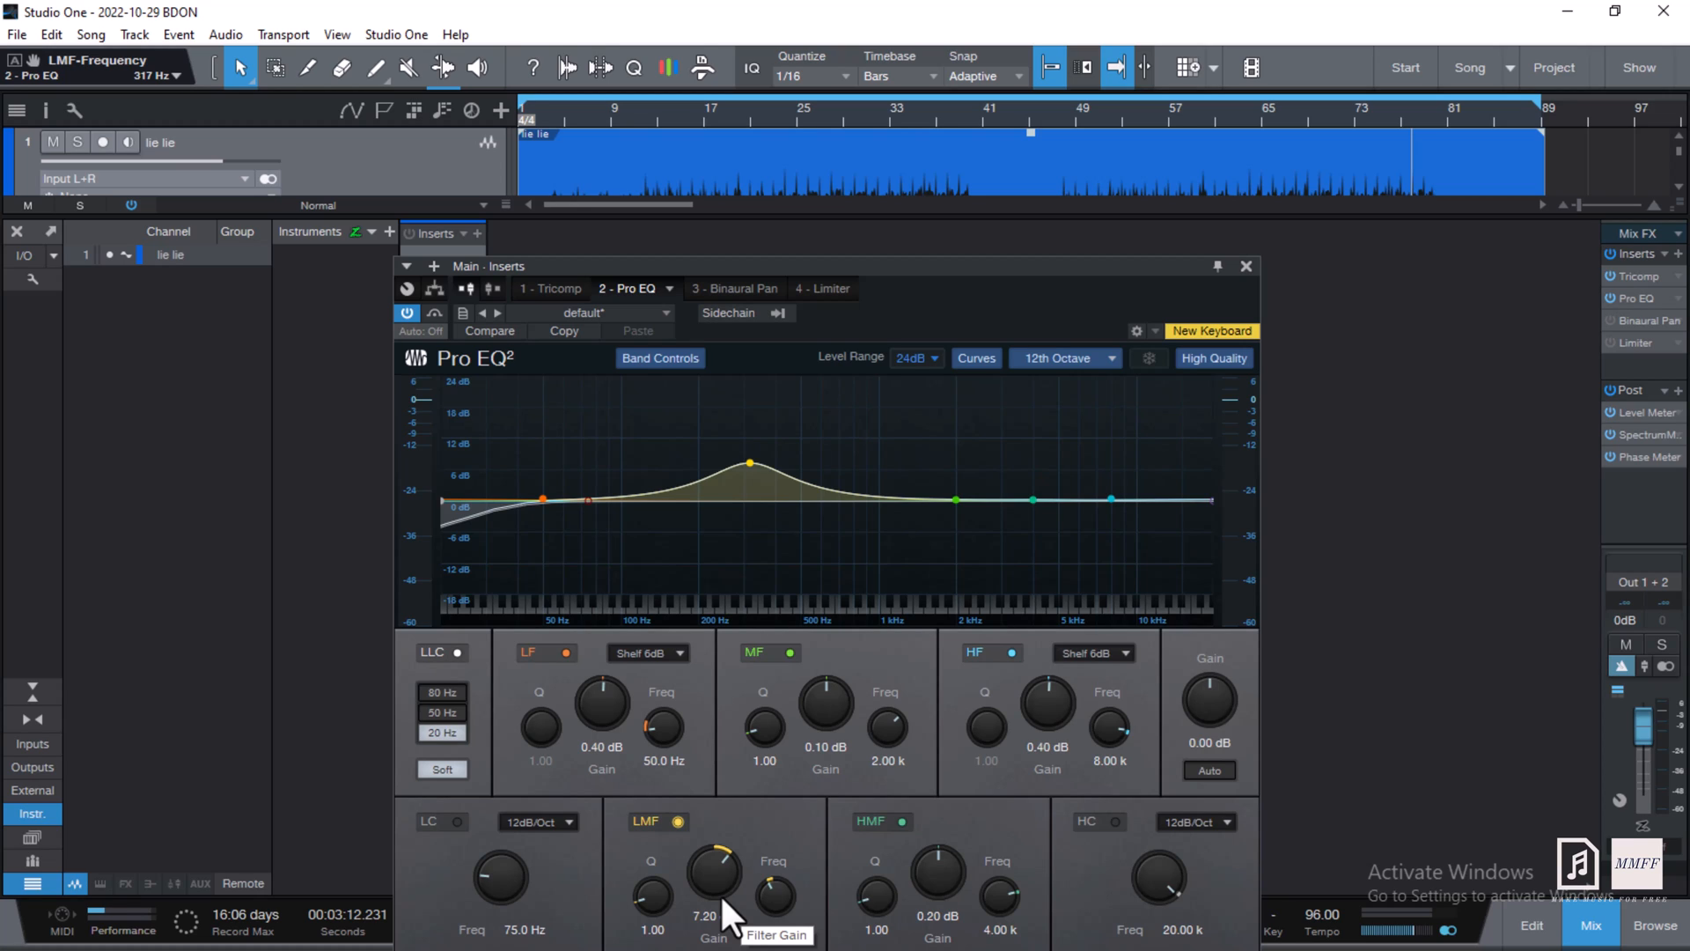
pyautogui.scroll(-10, 720, 894)
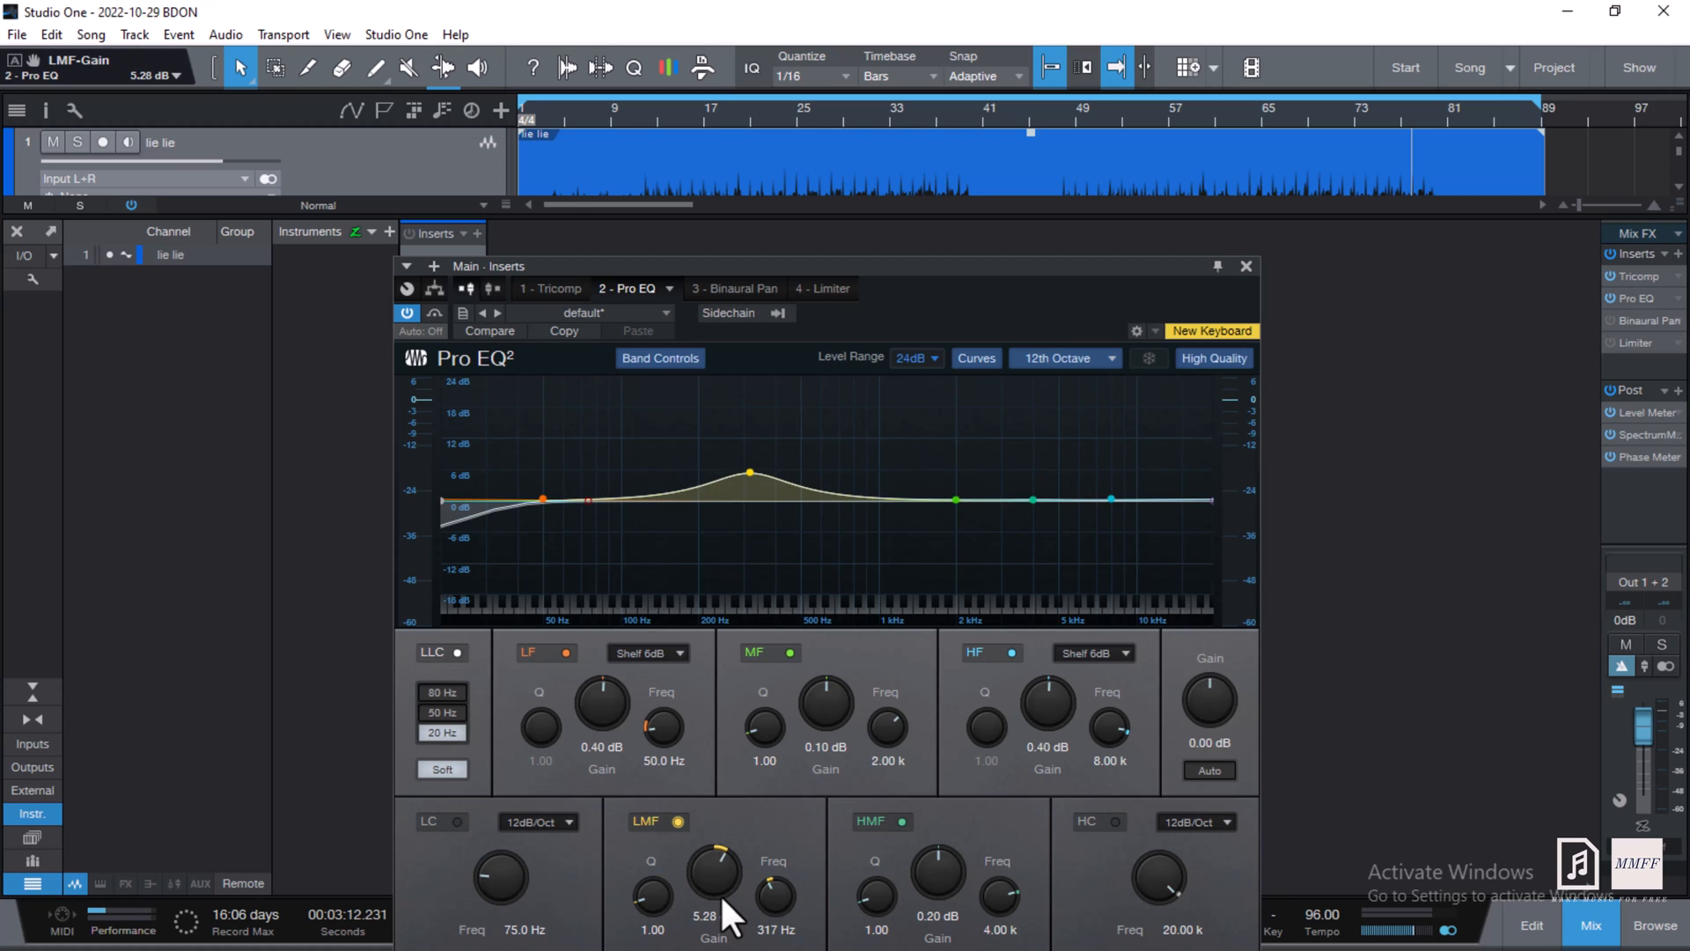
pyautogui.scroll(-5, 721, 895)
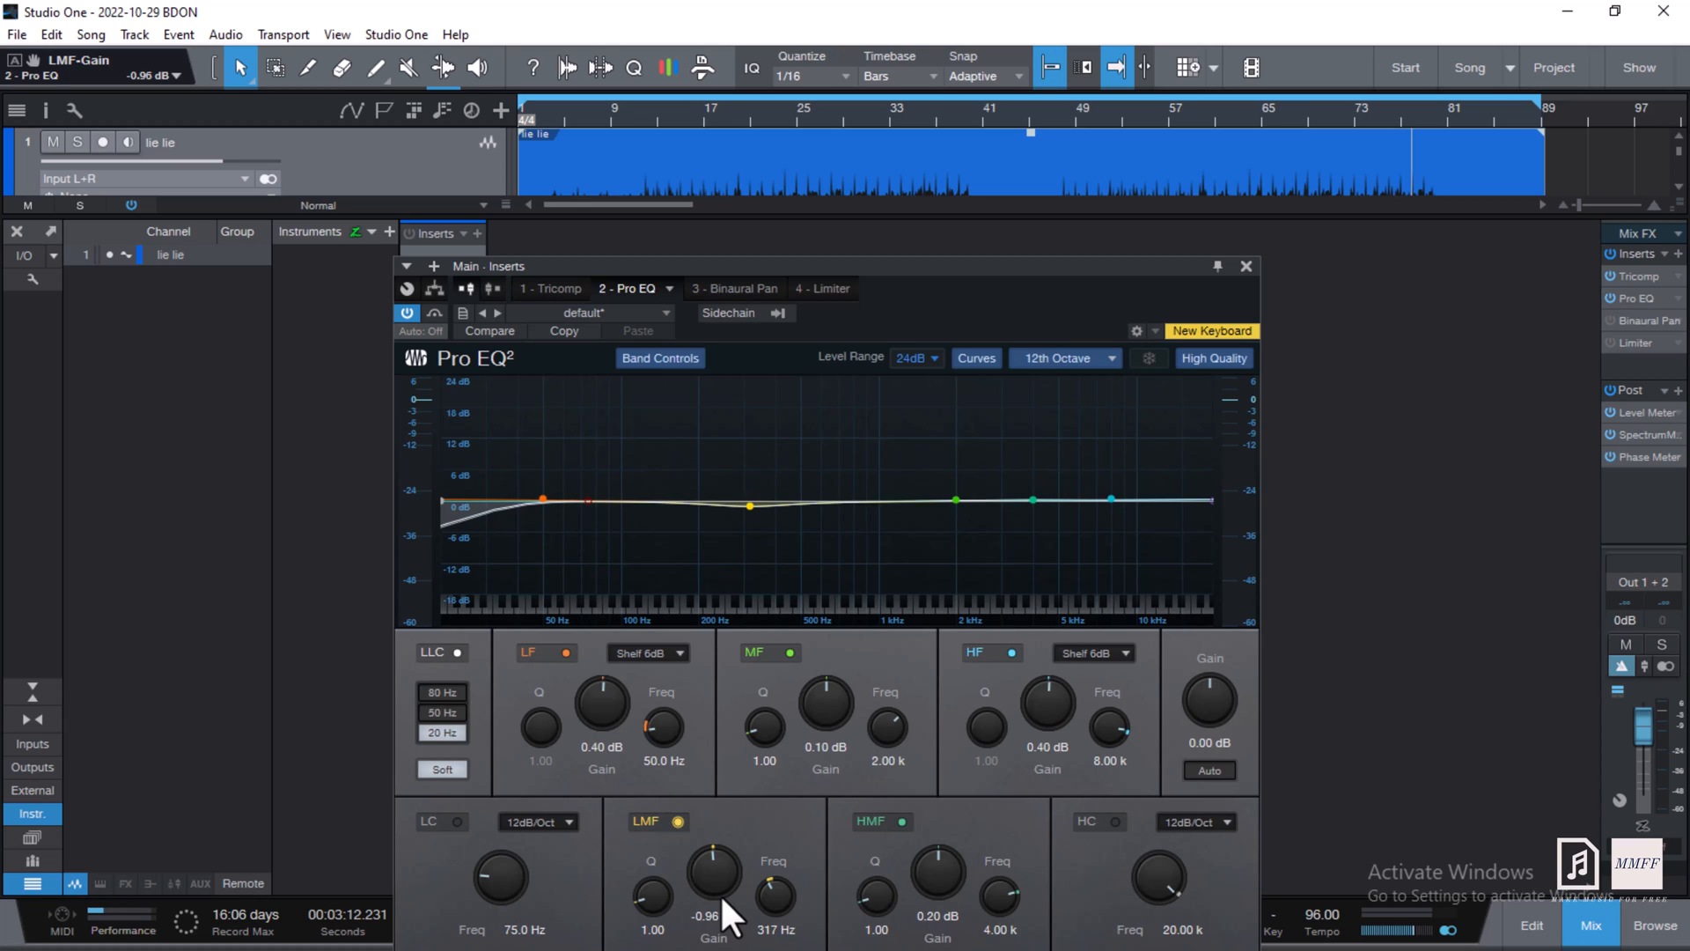
pyautogui.scroll(1, 720, 895)
# - Play from bar 65, comparing the LMF band off and on twice, leaving it enabled
pyautogui.press('space')
pyautogui.click(1263, 103)
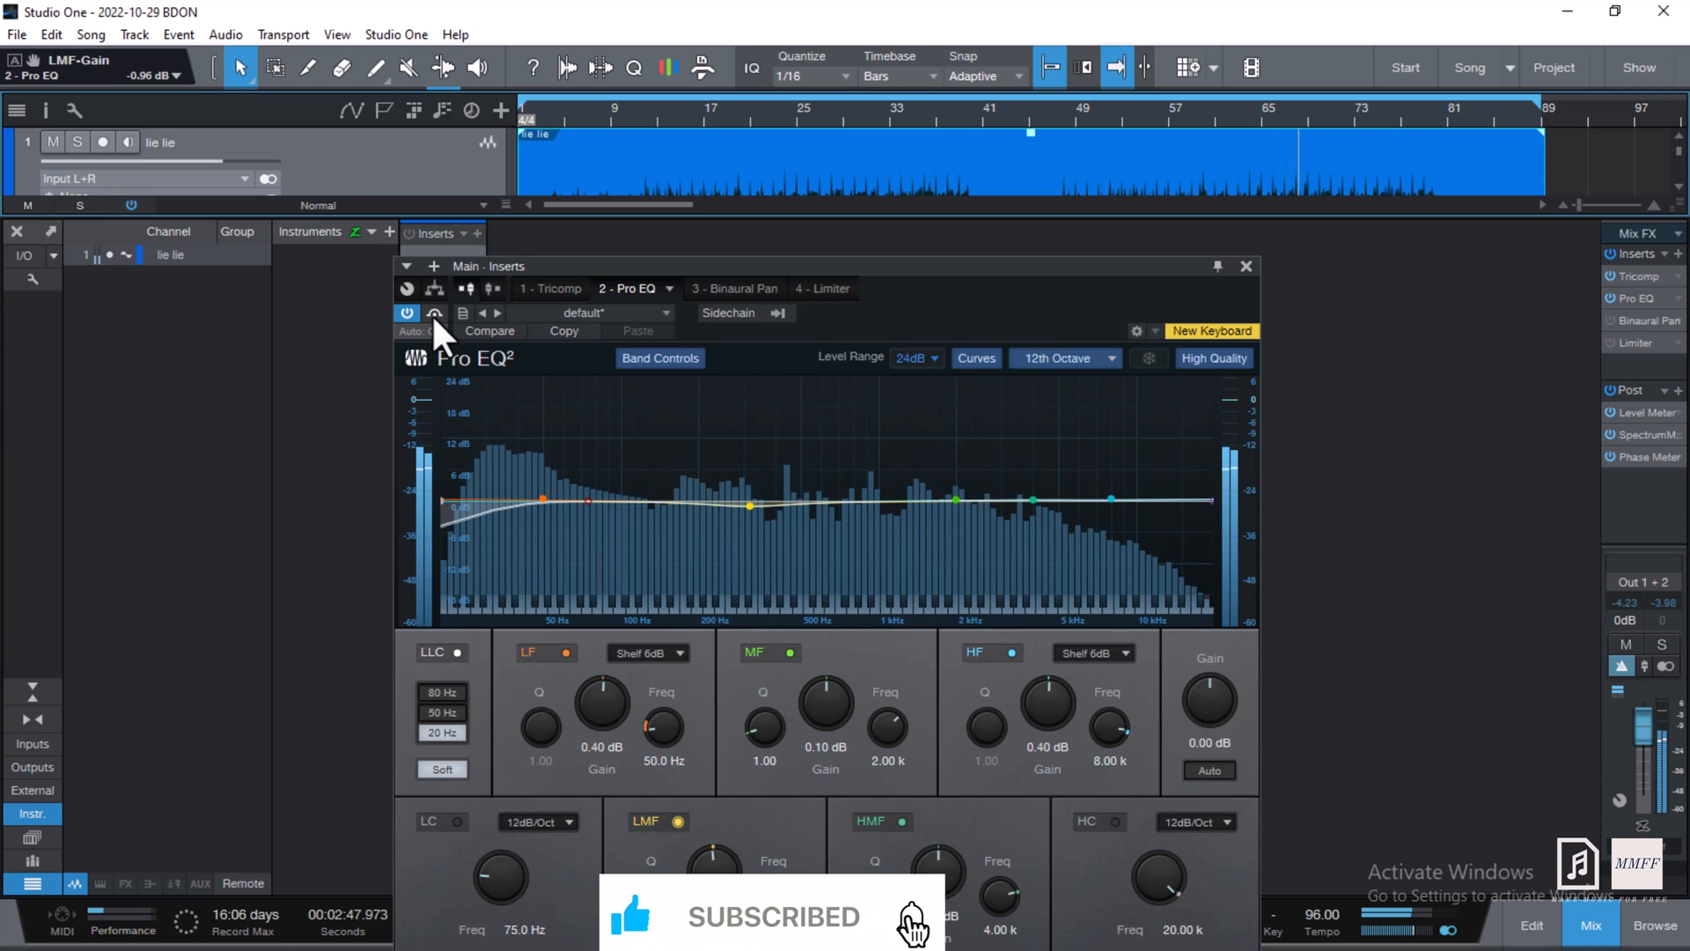
pyautogui.click(676, 820)
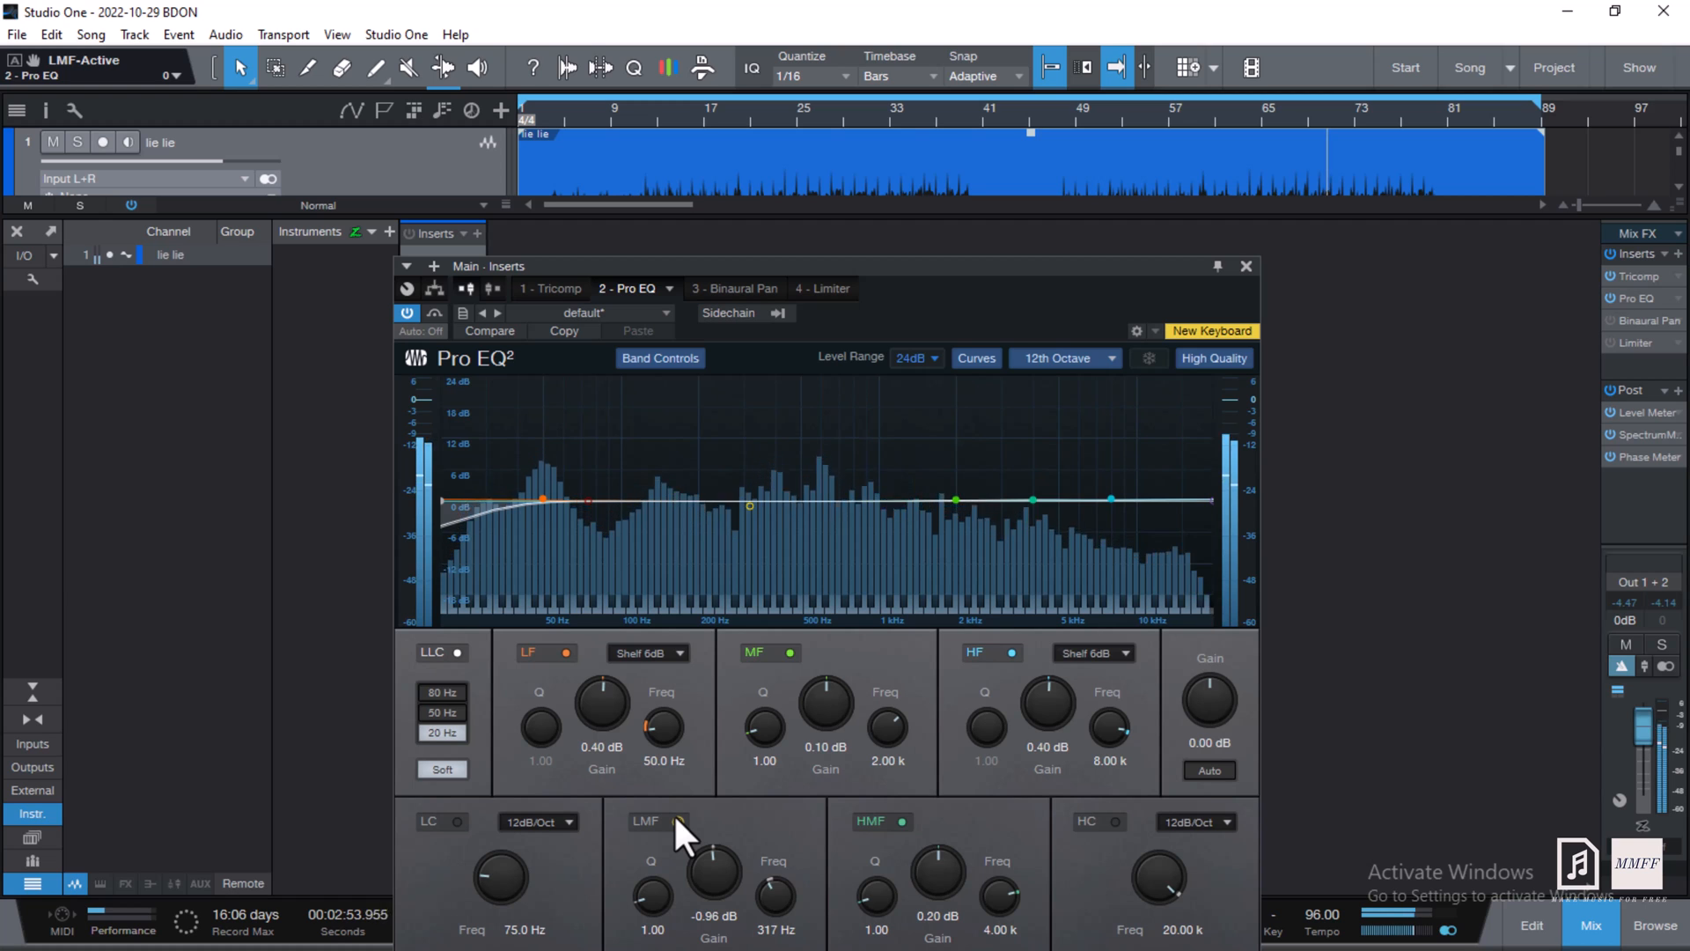
pyautogui.click(676, 820)
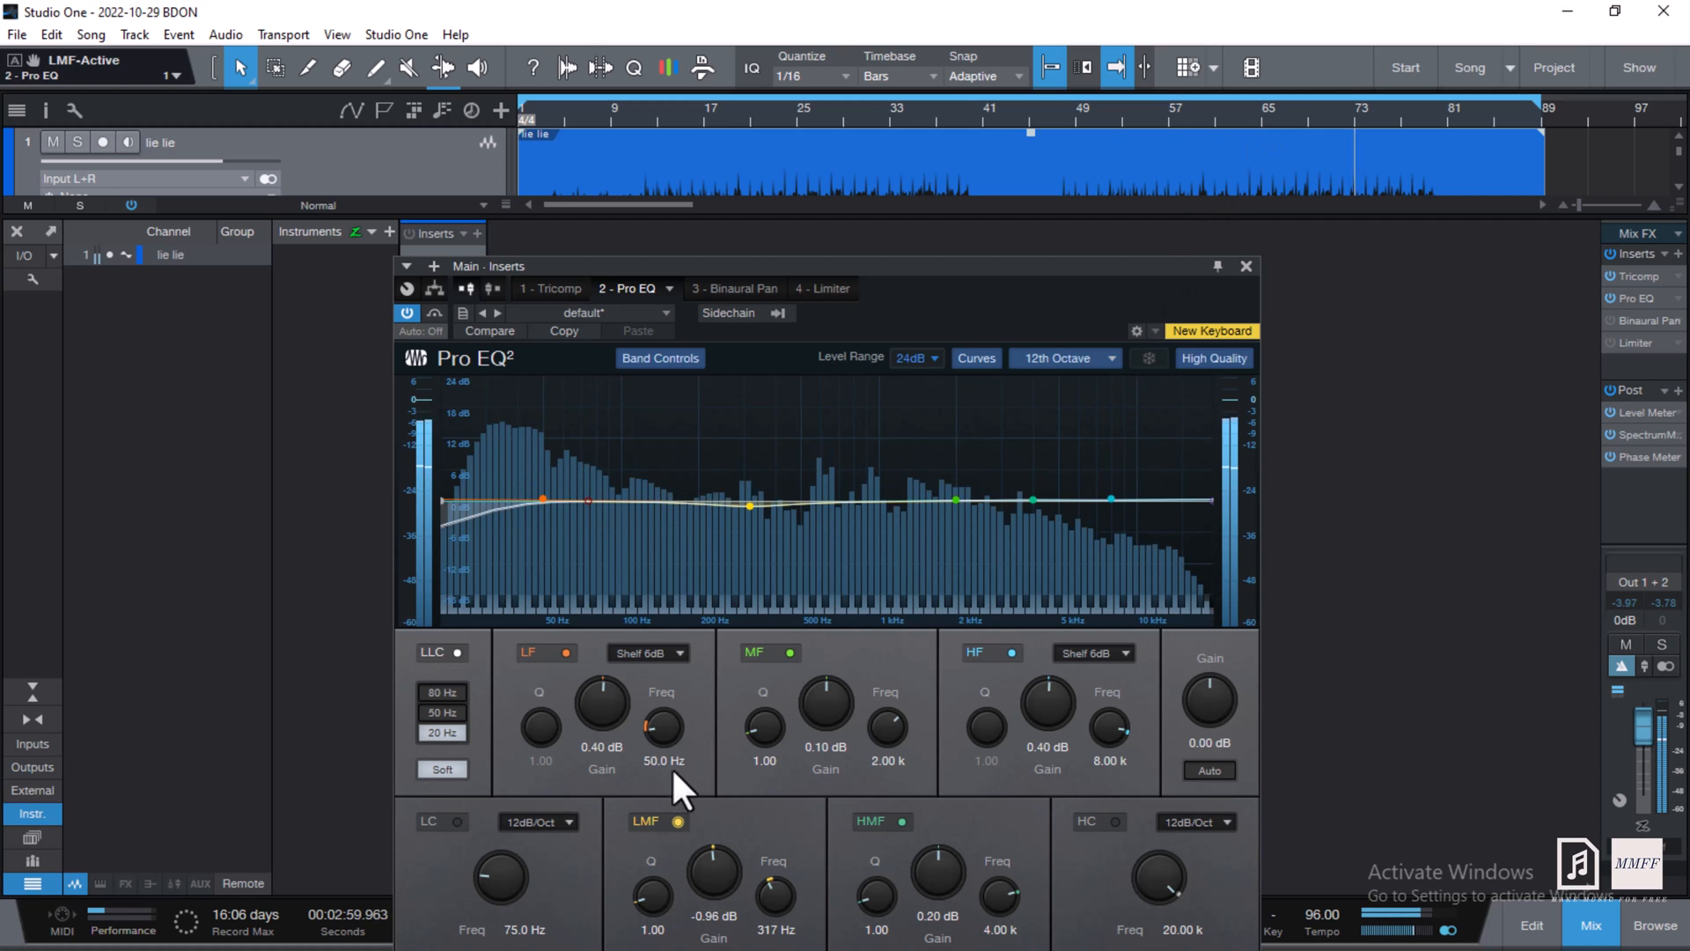
pyautogui.click(678, 821)
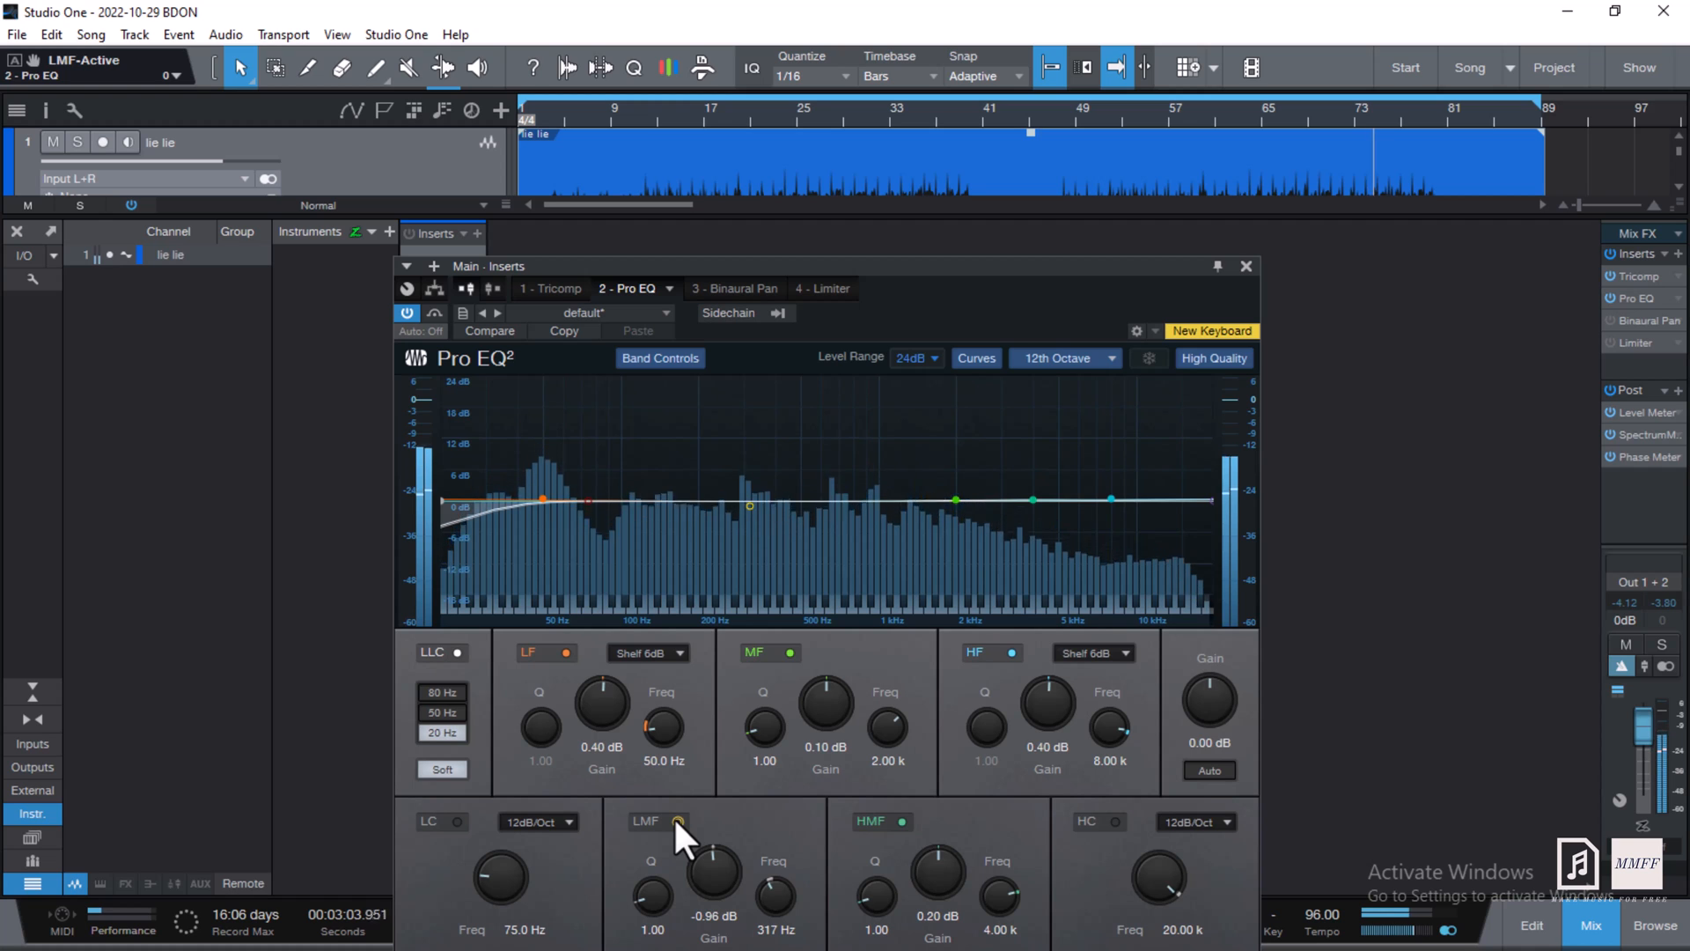
pyautogui.click(678, 822)
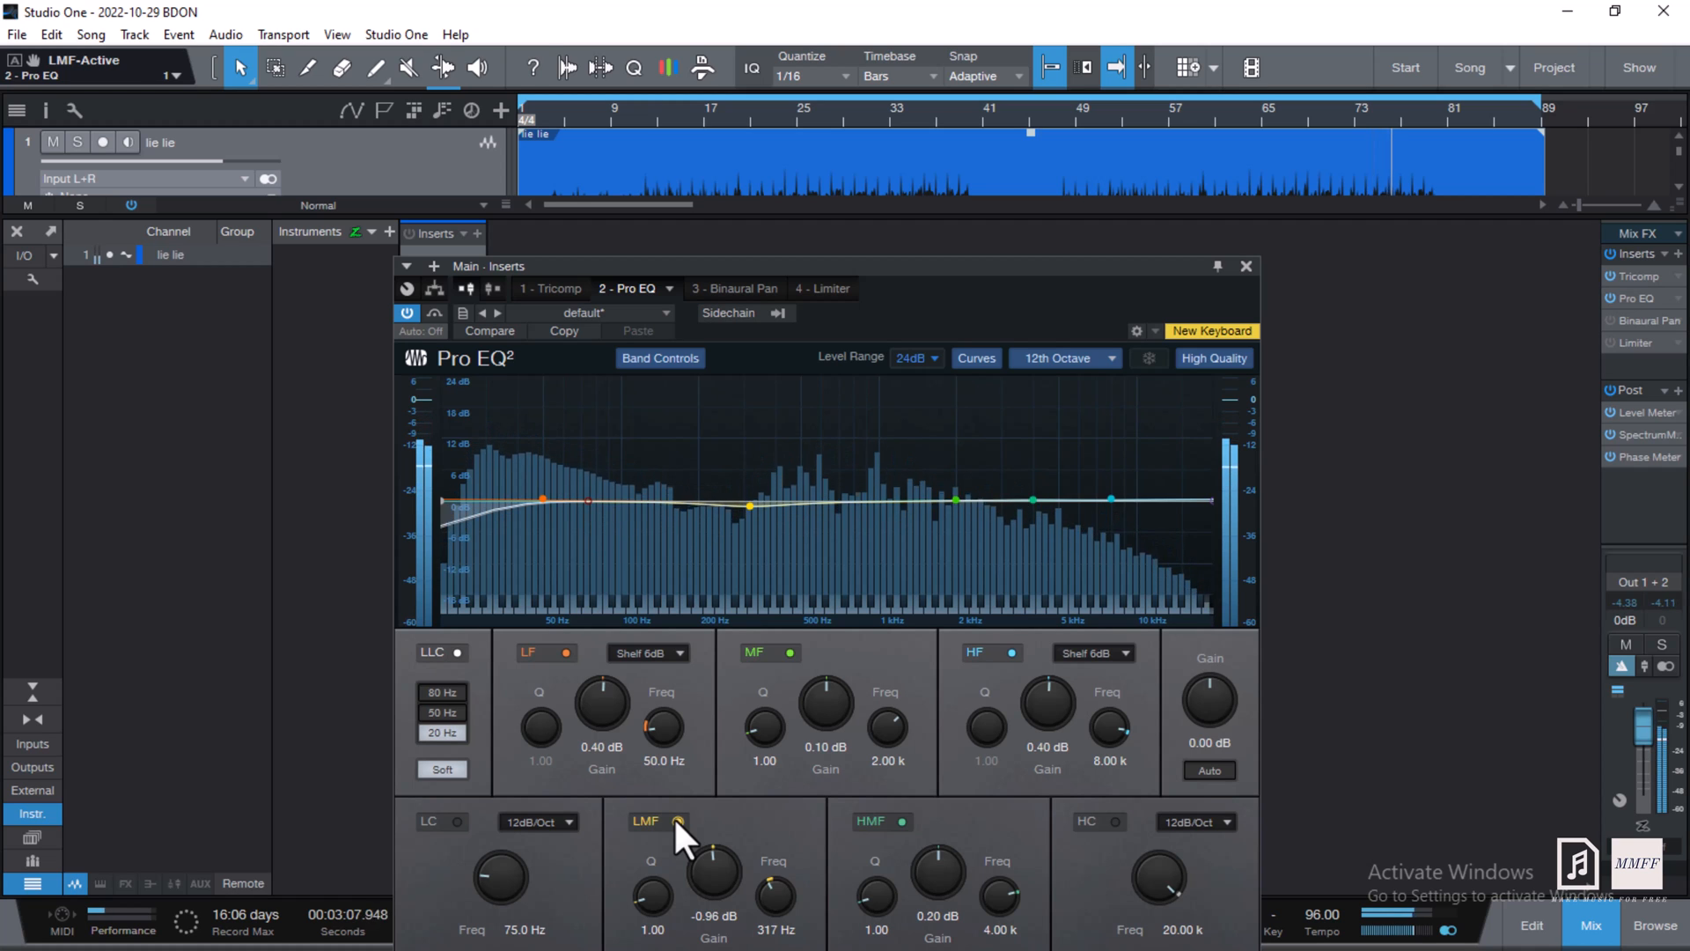
pyautogui.press('space')
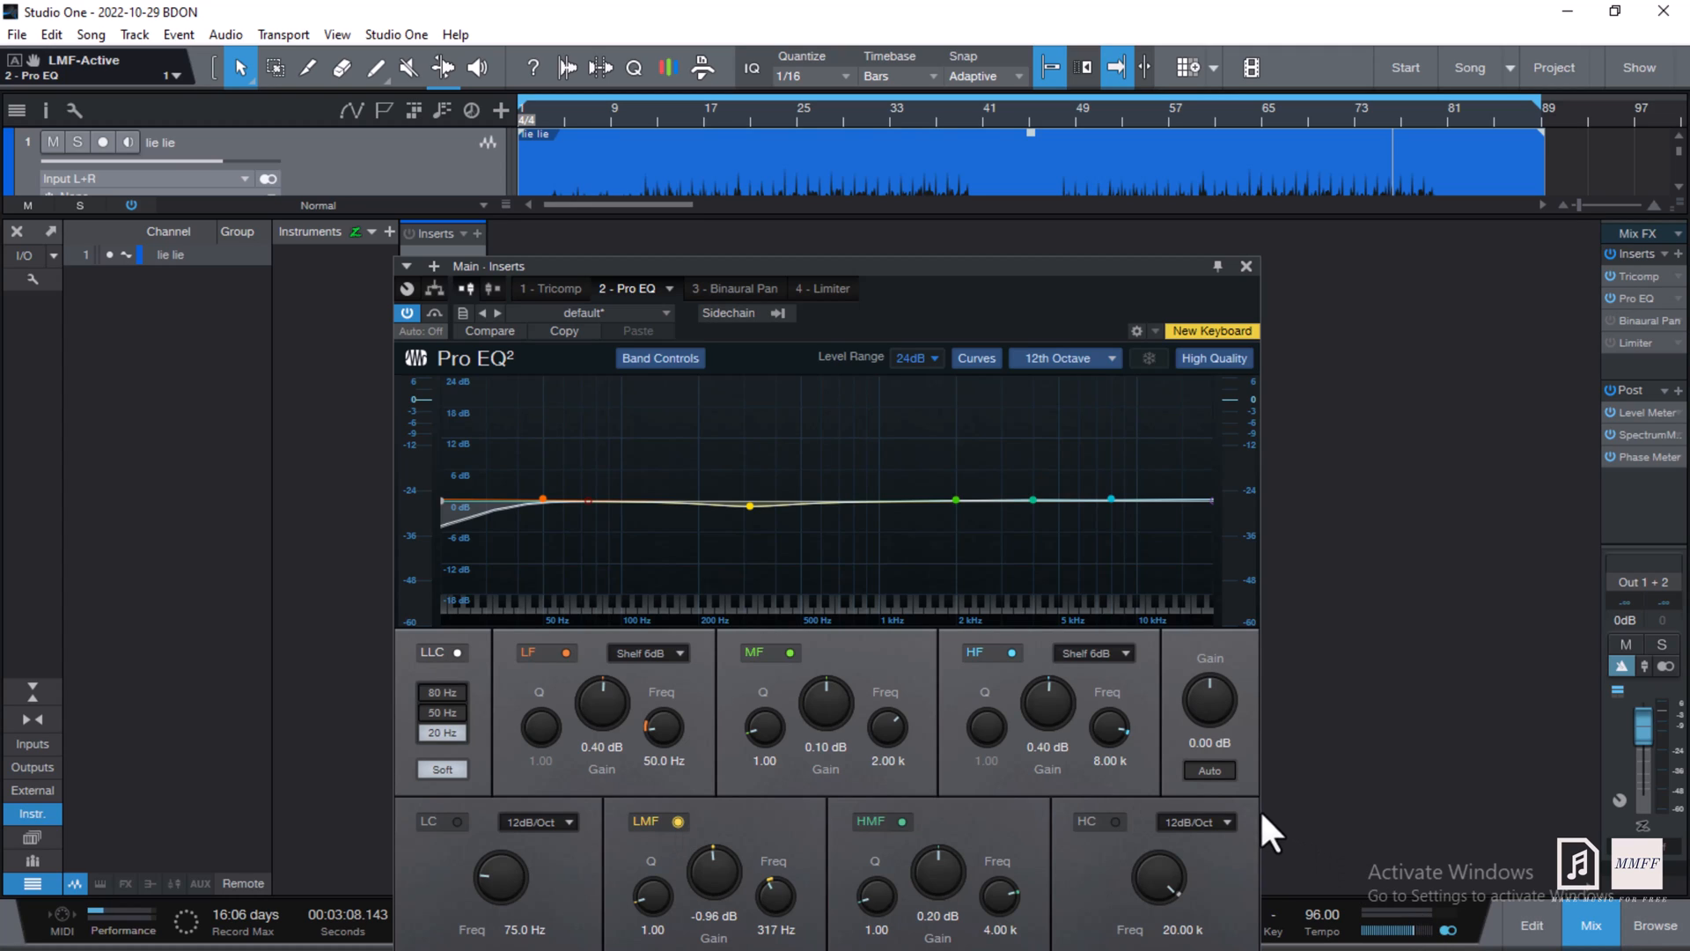
# - Record-enable the Main output and park the playhead near bar 60
pyautogui.click(1083, 115)
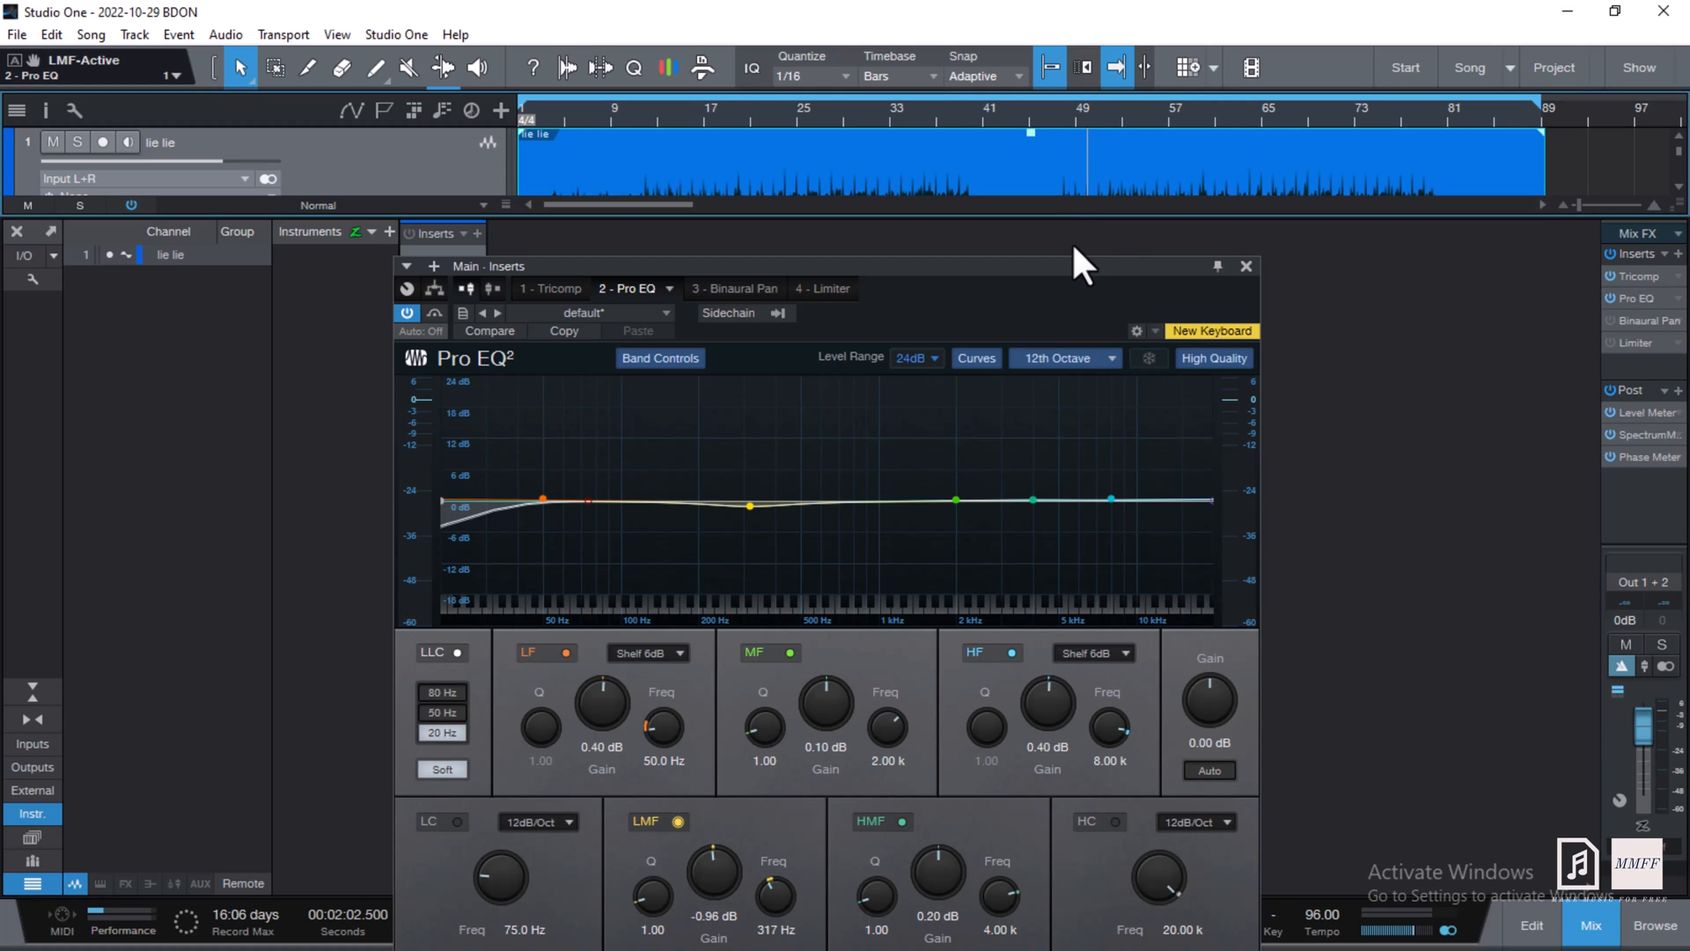
pyautogui.click(1449, 931)
pyautogui.click(1215, 117)
# - Audition the LMF band at 317 Hz and lower its gain from 3.84 dB to -0.96 dB
pyautogui.scroll(12, 712, 889)
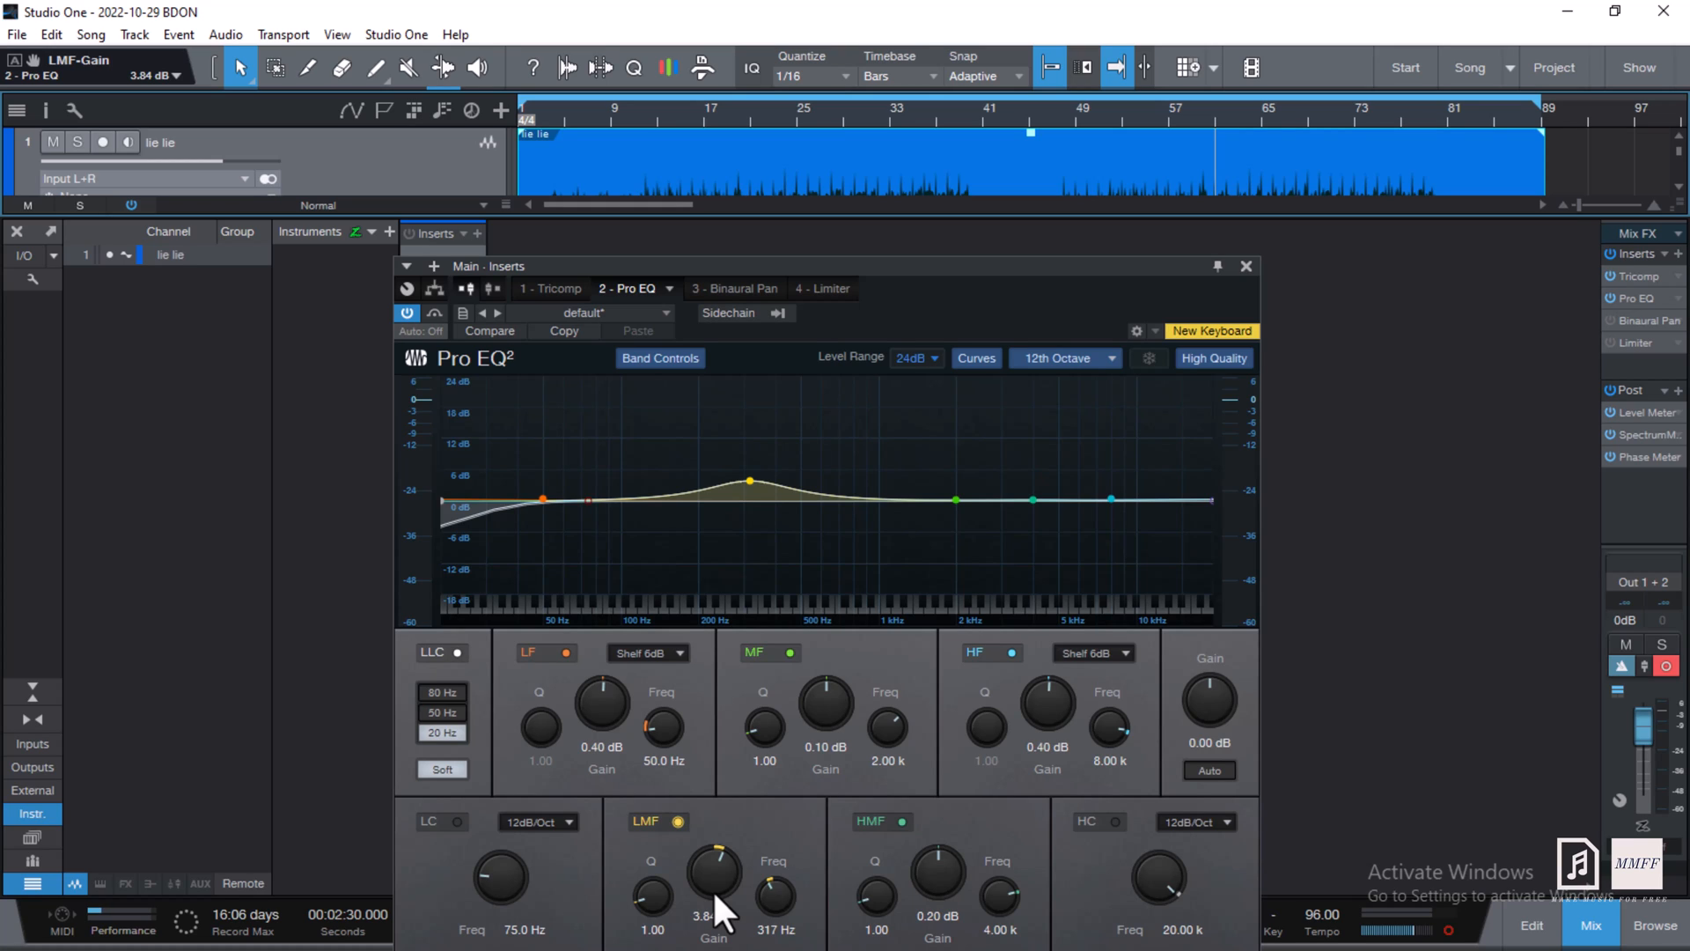
pyautogui.press('space')
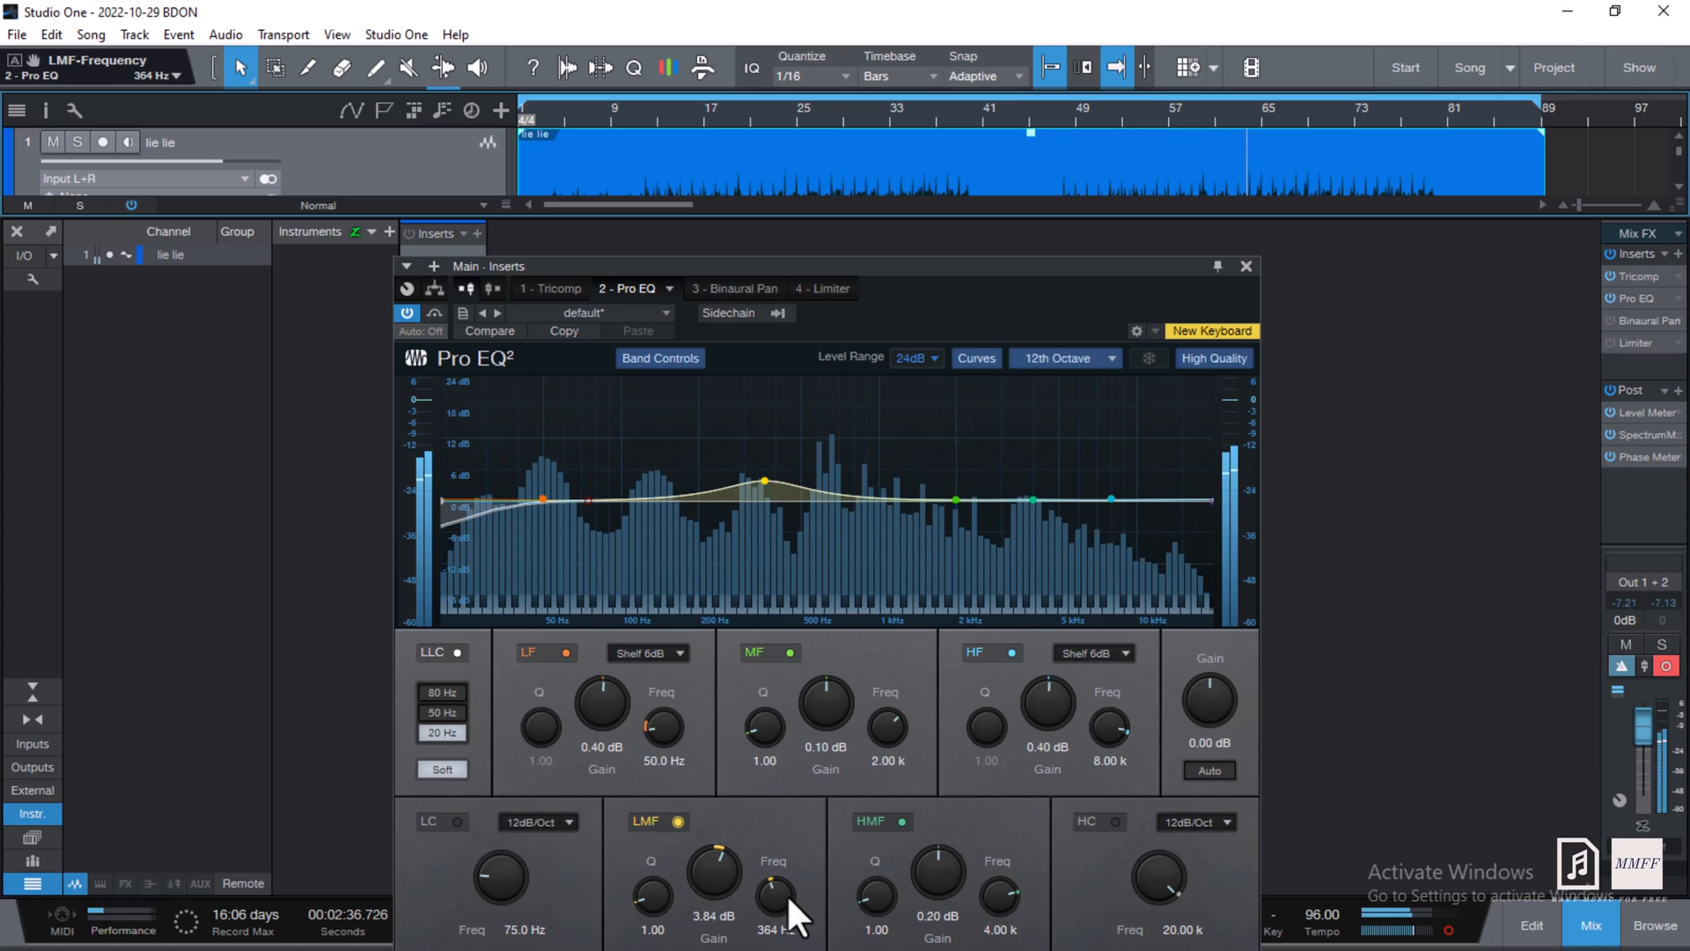
pyautogui.scroll(3, 785, 893)
pyautogui.scroll(-3, 785, 893)
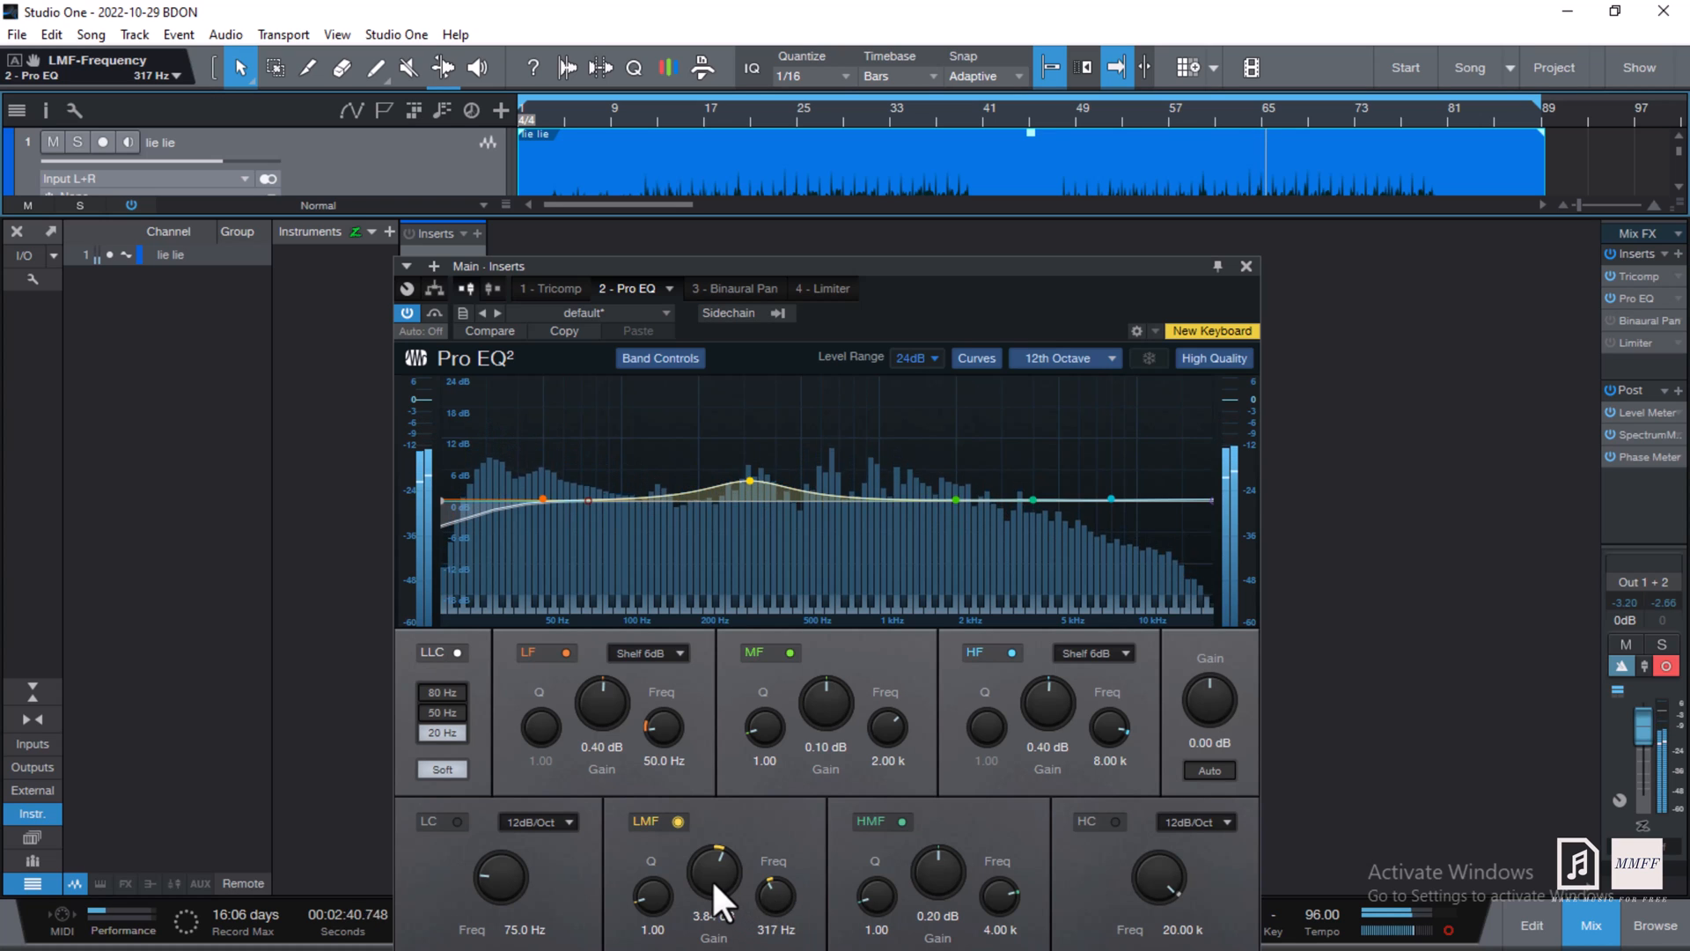
pyautogui.click(676, 819)
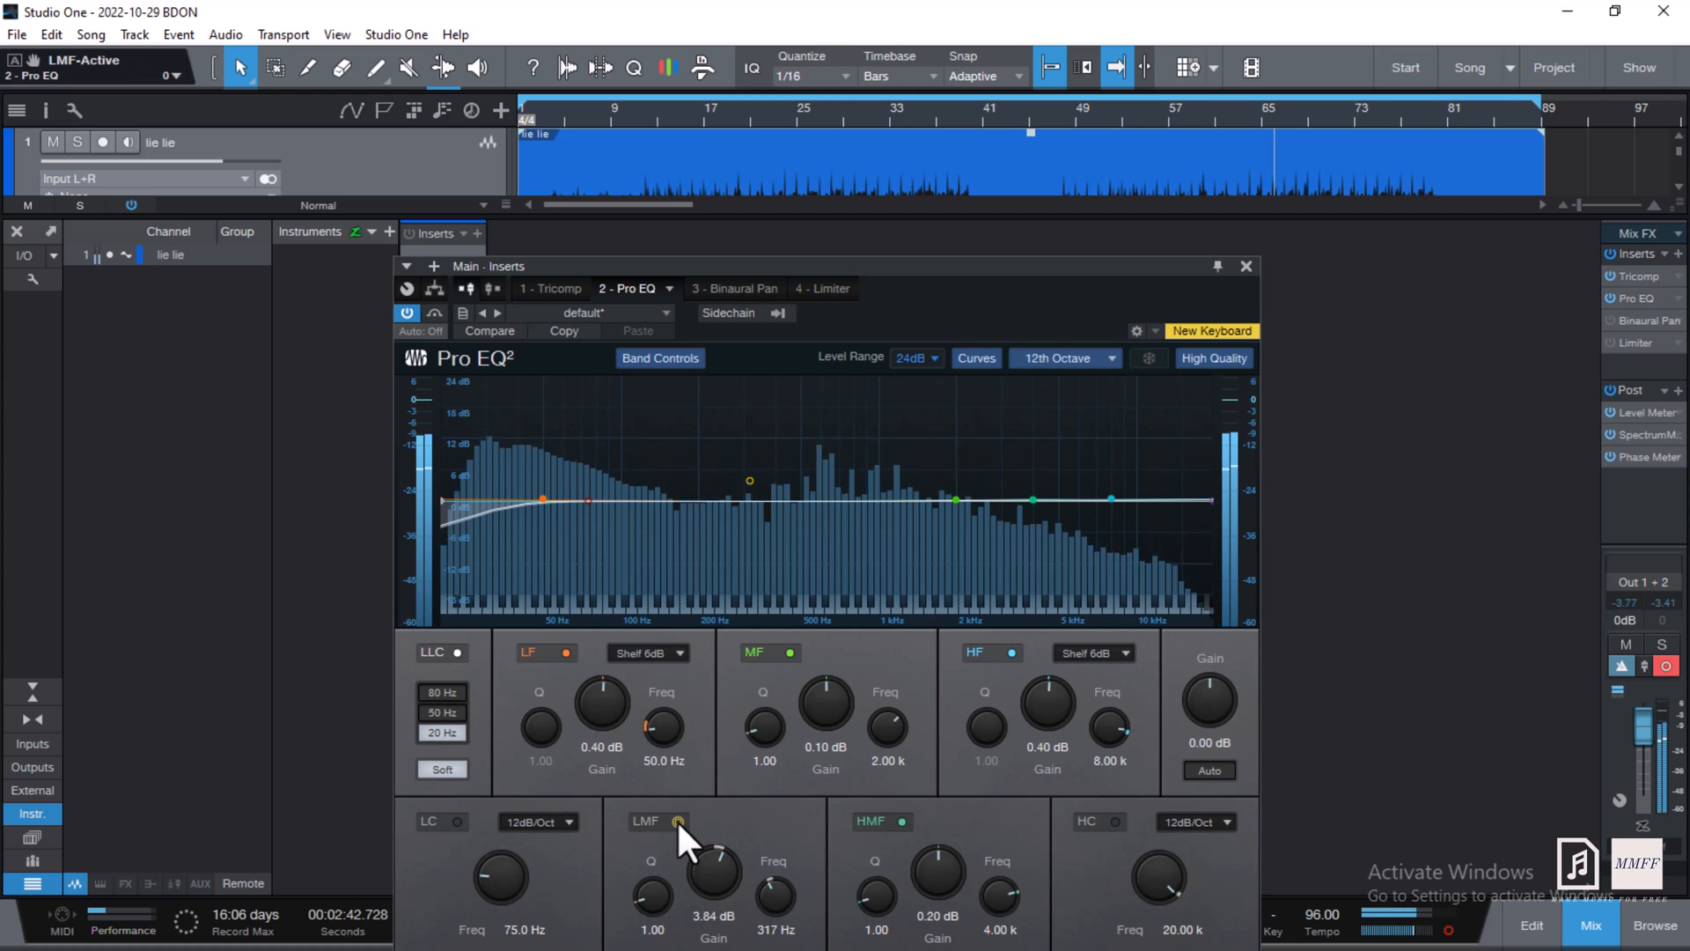
pyautogui.click(676, 819)
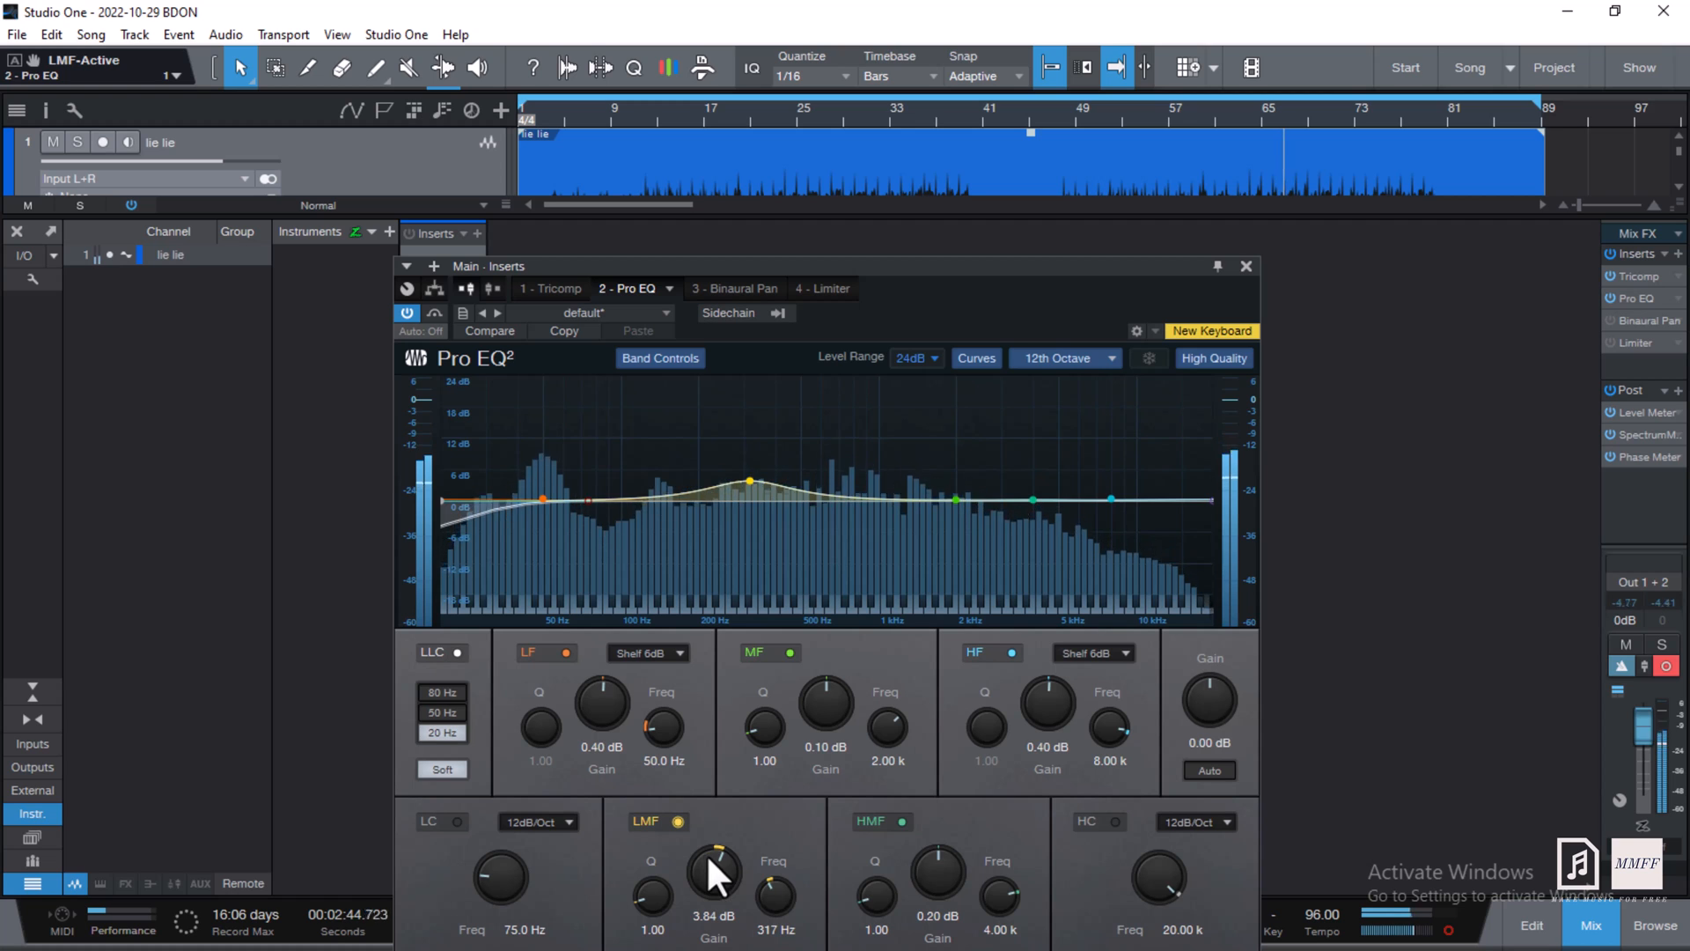
pyautogui.scroll(-5, 706, 854)
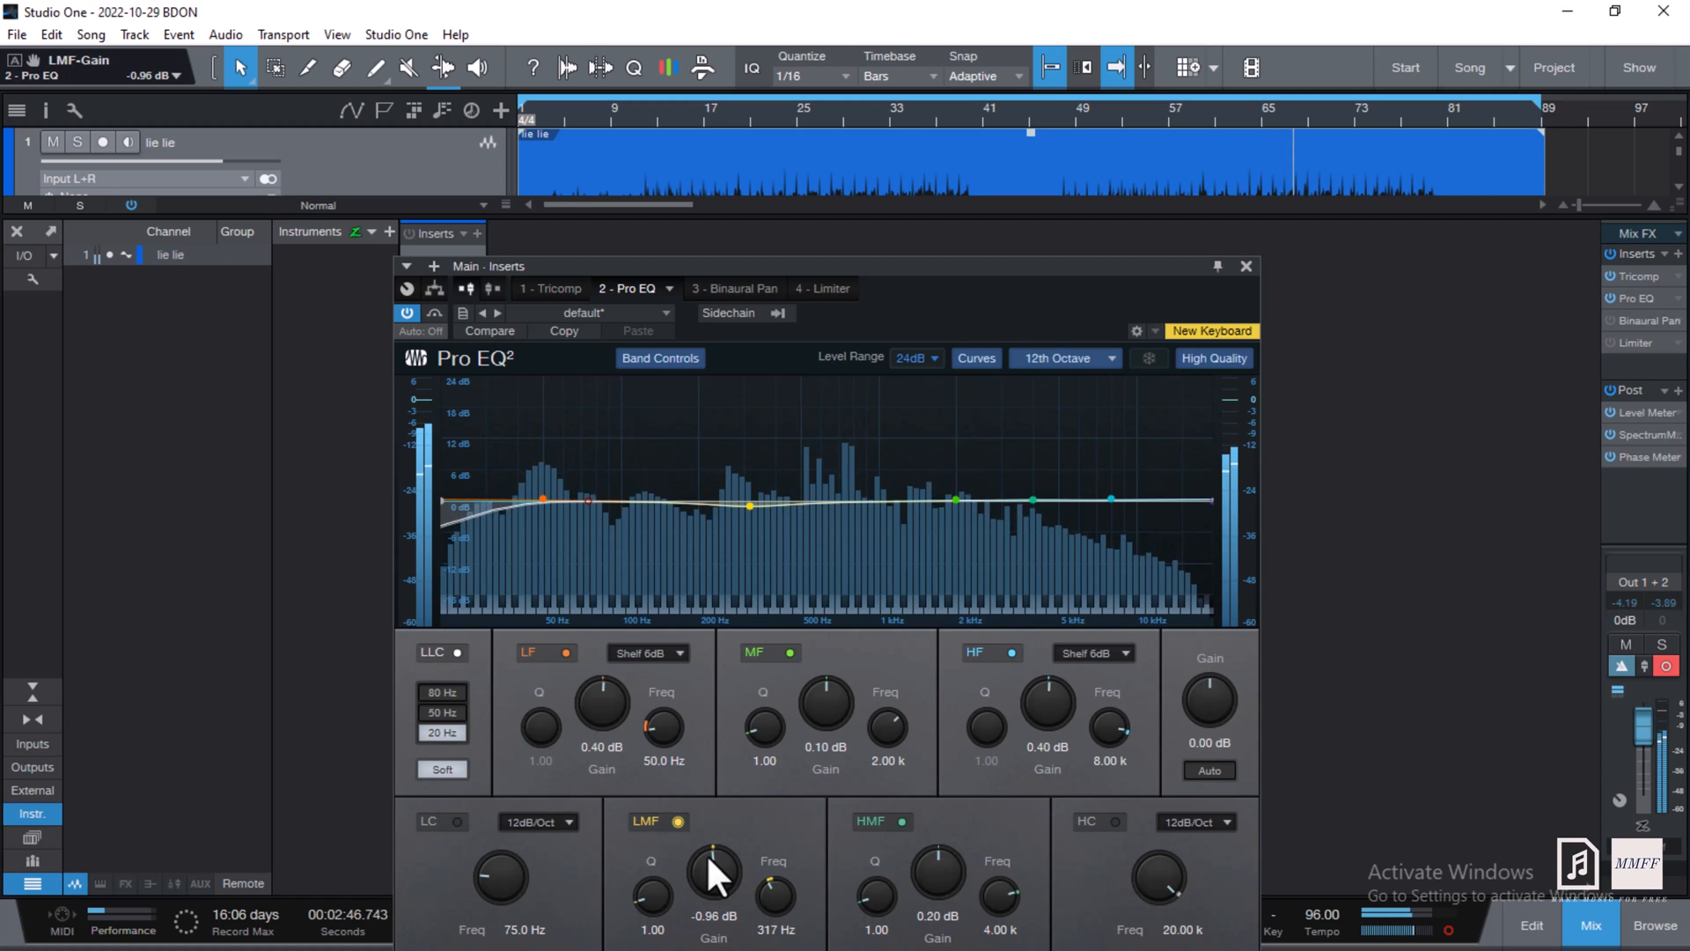
pyautogui.click(676, 819)
pyautogui.click(677, 818)
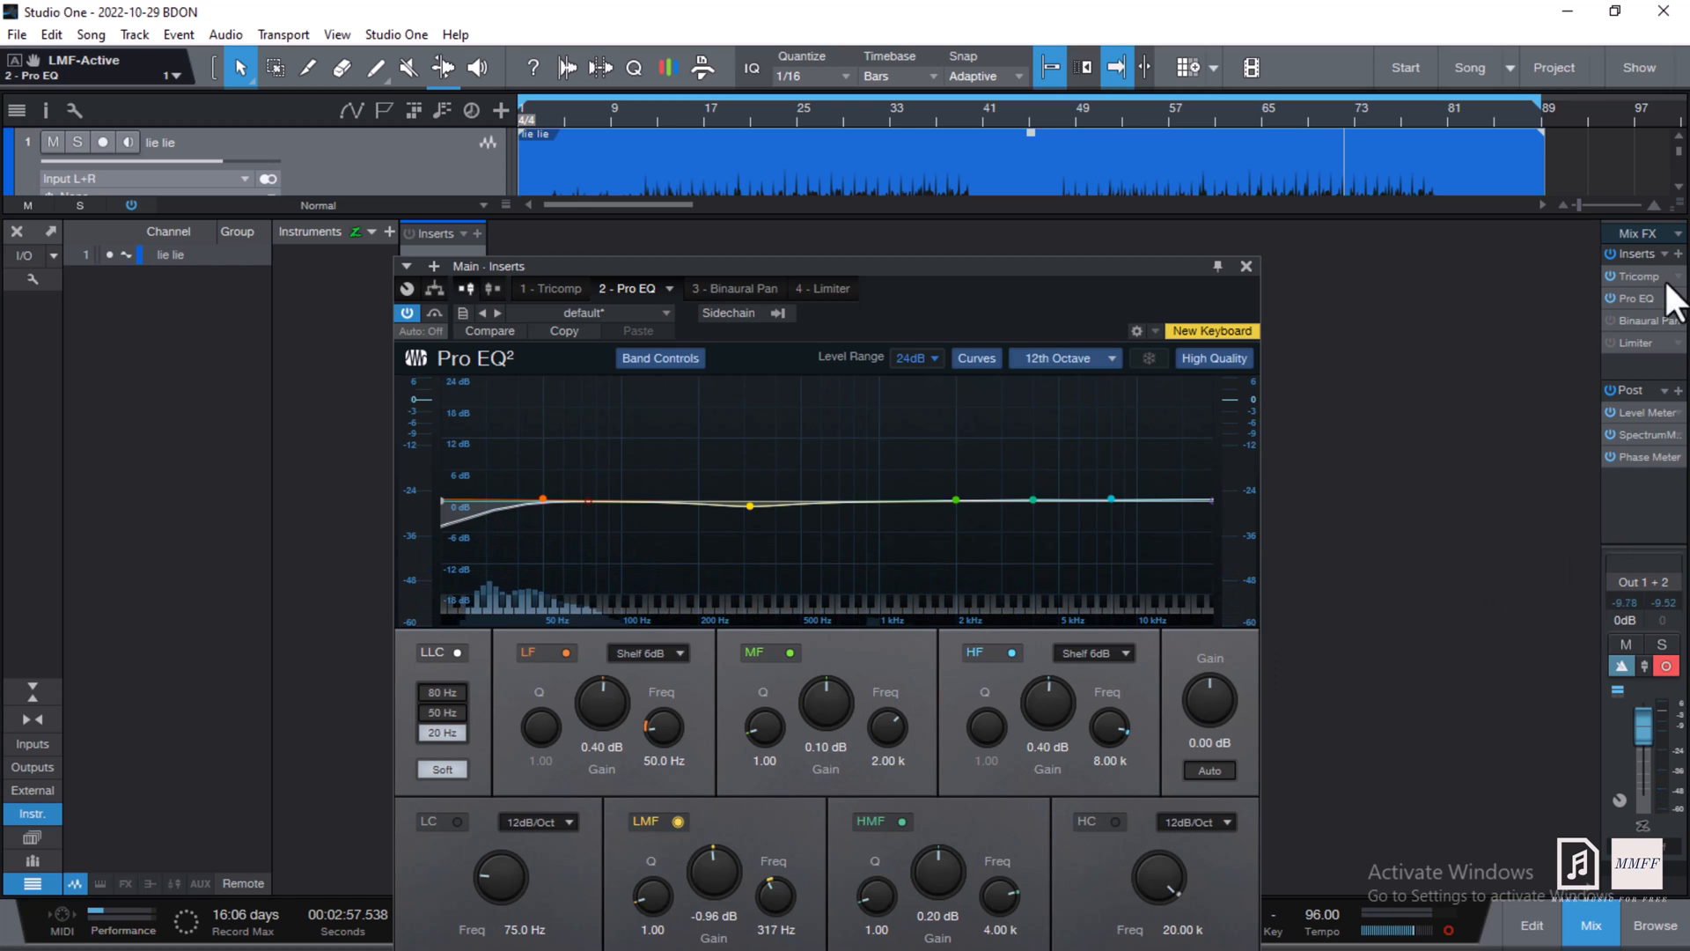
# - Return to bar 61 and raise the Binaural Pan width from 108% to 110%
pyautogui.click(1213, 119)
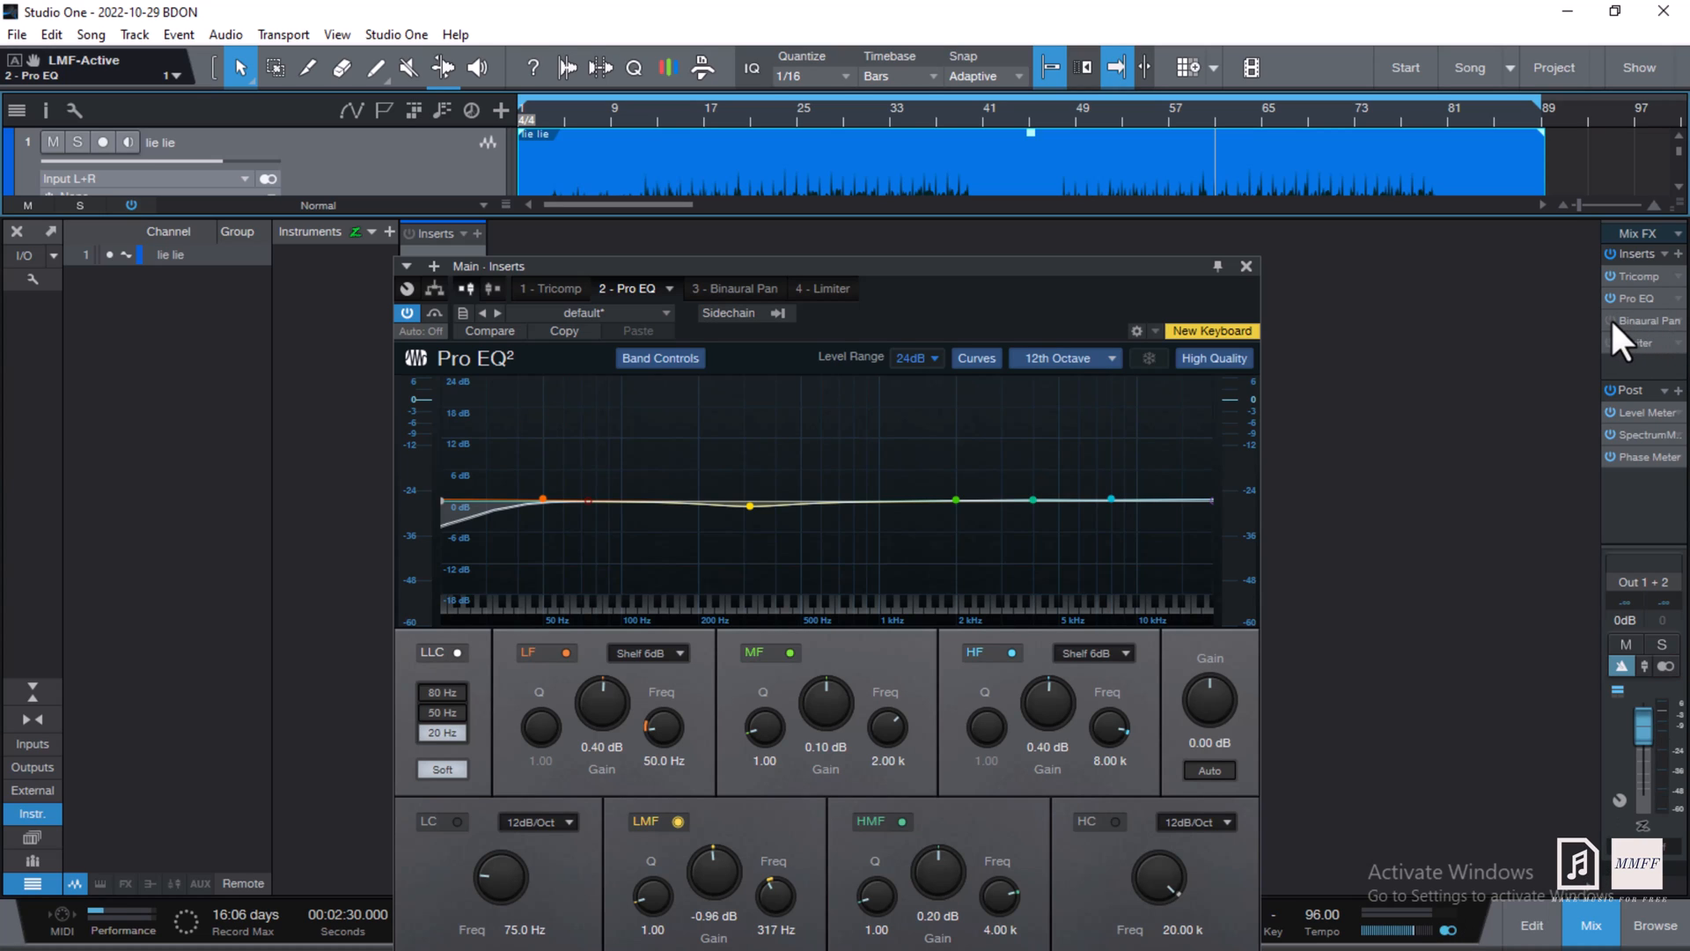
pyautogui.click(1661, 325)
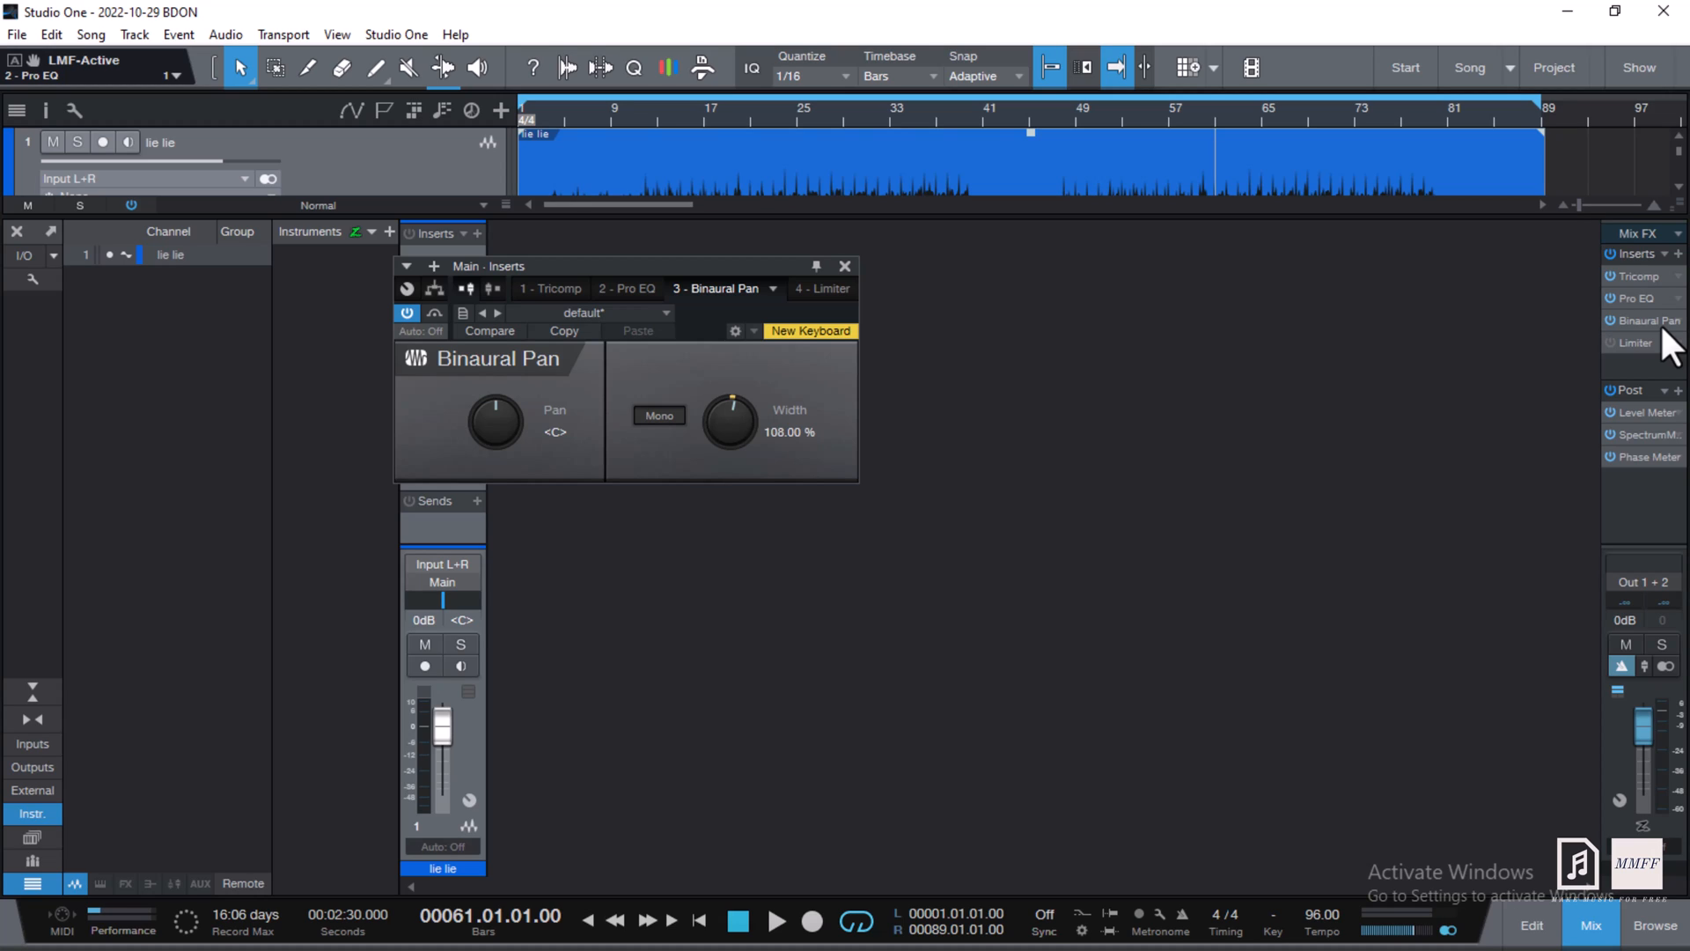
pyautogui.scroll(2, 754, 424)
# - A/B the Binaural Pan Mono switch during playback, ending with mono off at 110% width
pyautogui.click(659, 415)
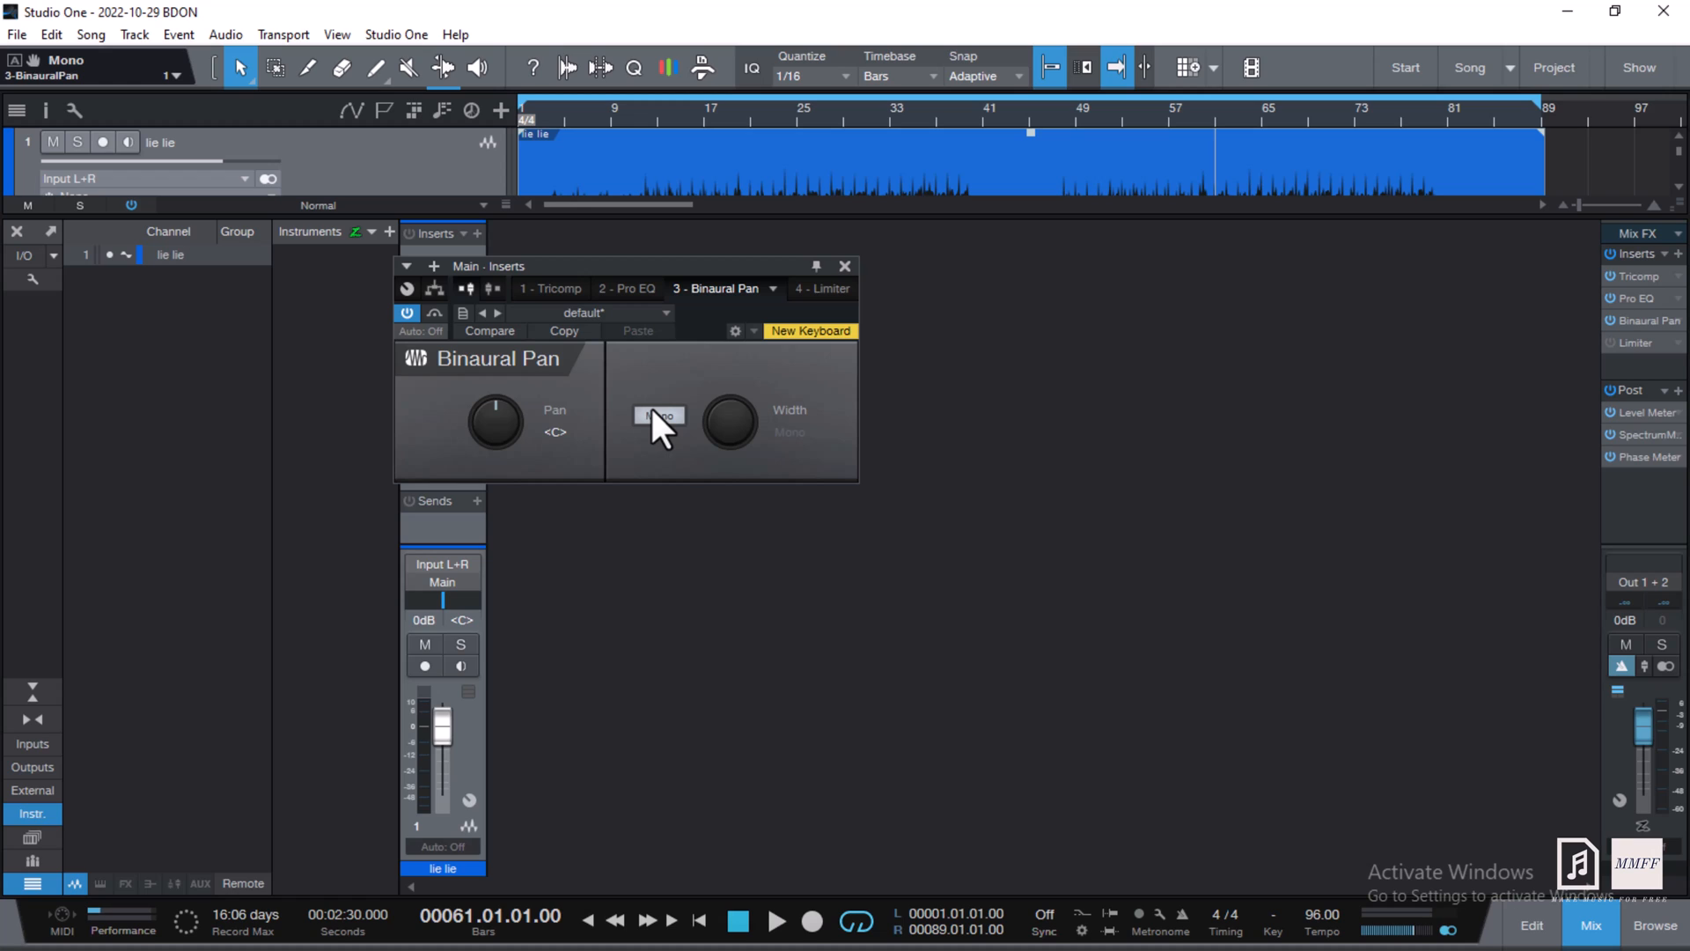
pyautogui.press('space')
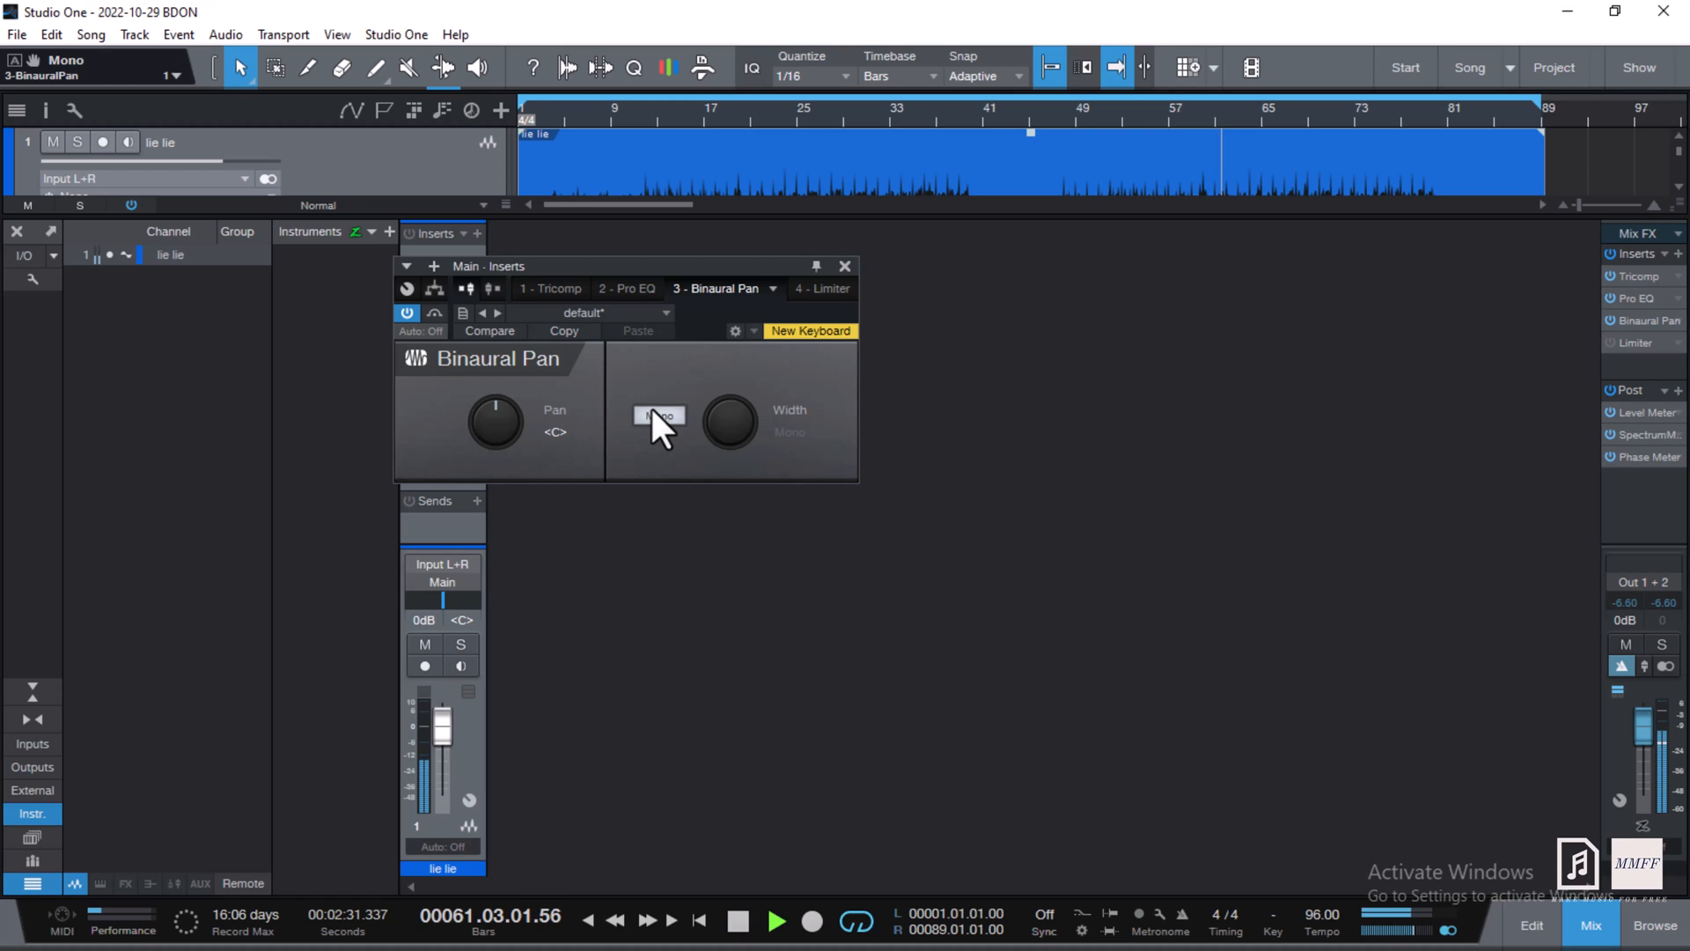
pyautogui.click(652, 409)
pyautogui.click(652, 409)
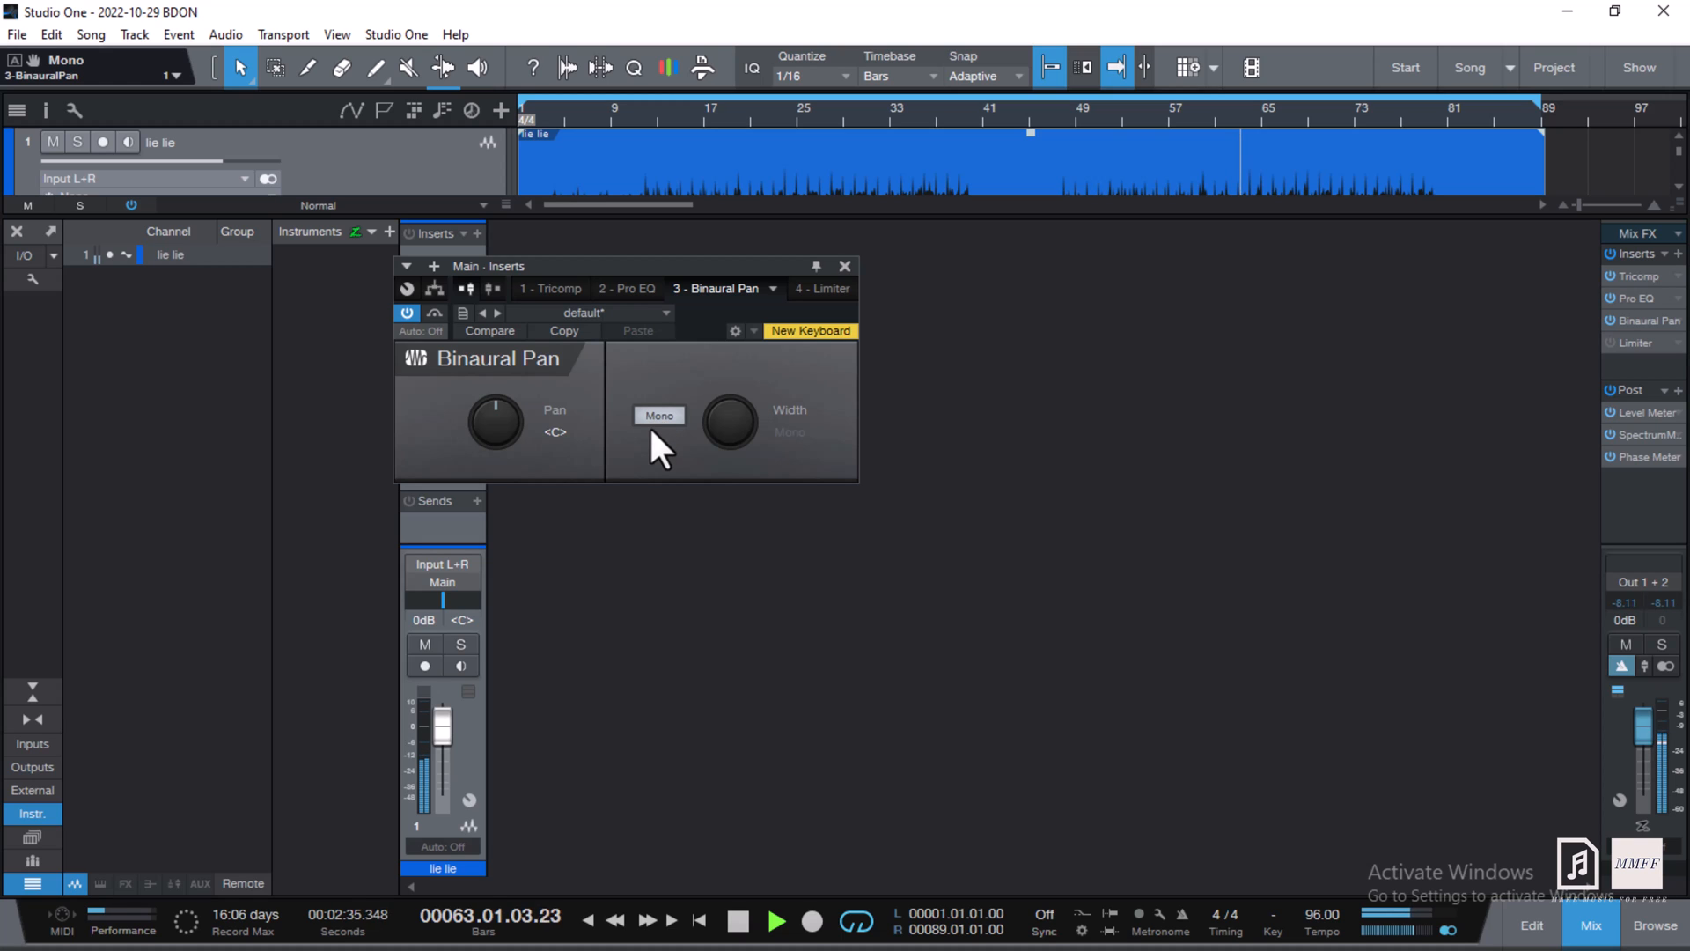
pyautogui.click(652, 419)
pyautogui.press('space')
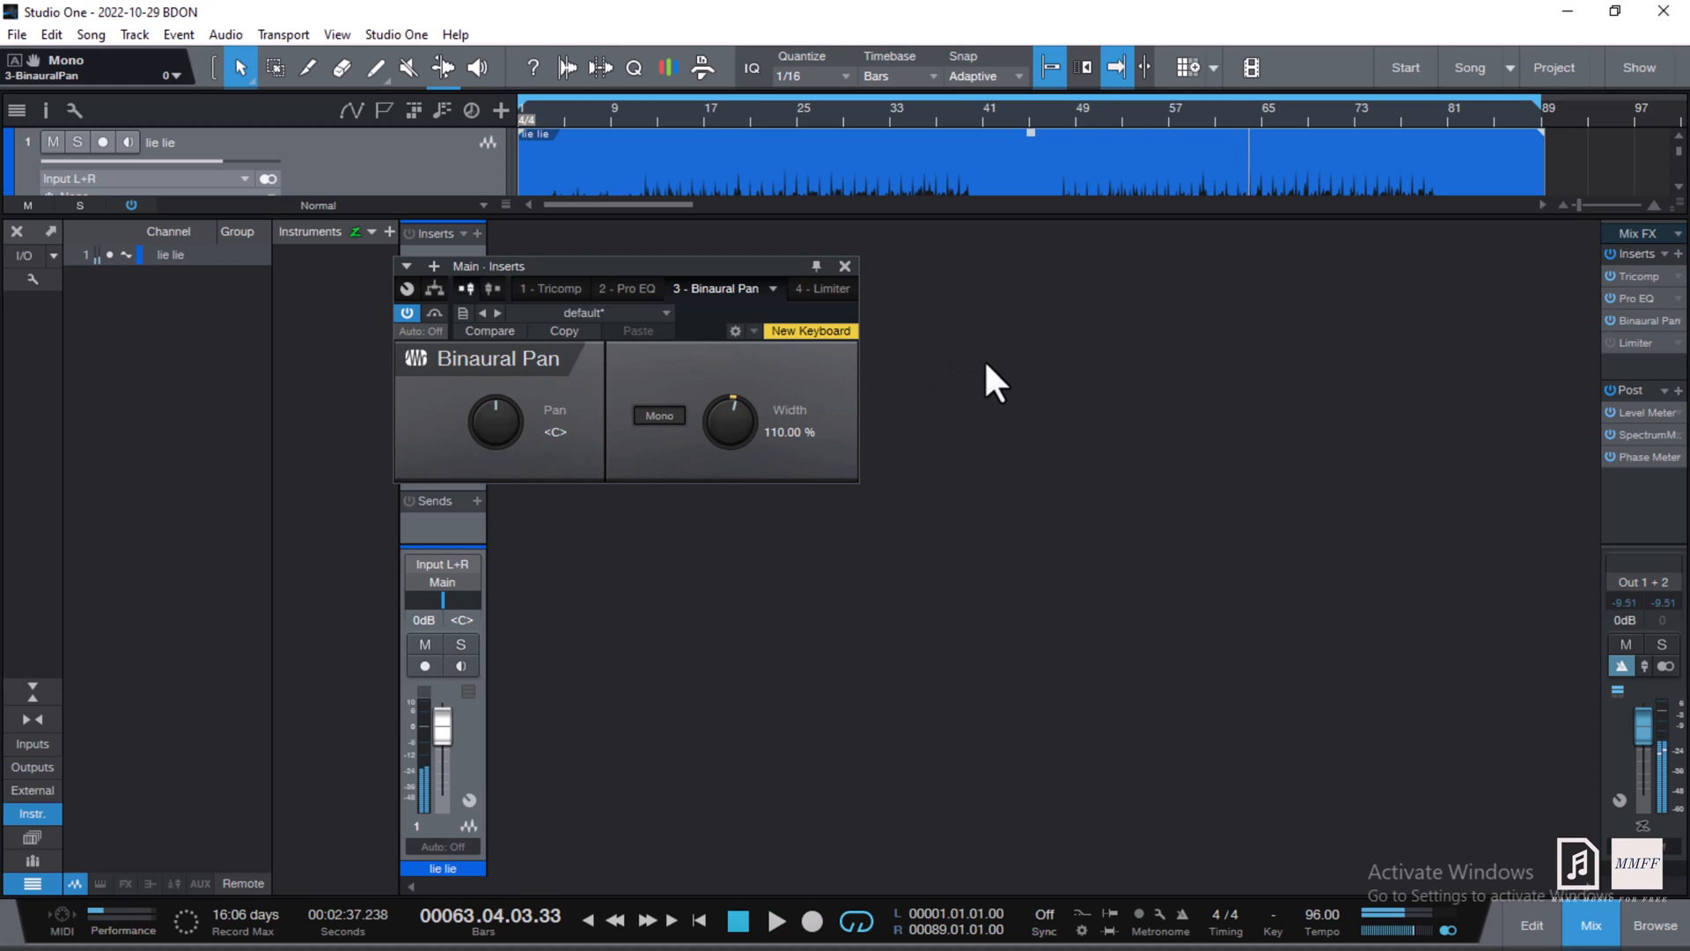
# - Replay from bar 63 comparing Binaural Pan bypassed versus active, then close its editor
pyautogui.click(1231, 114)
pyautogui.press('space')
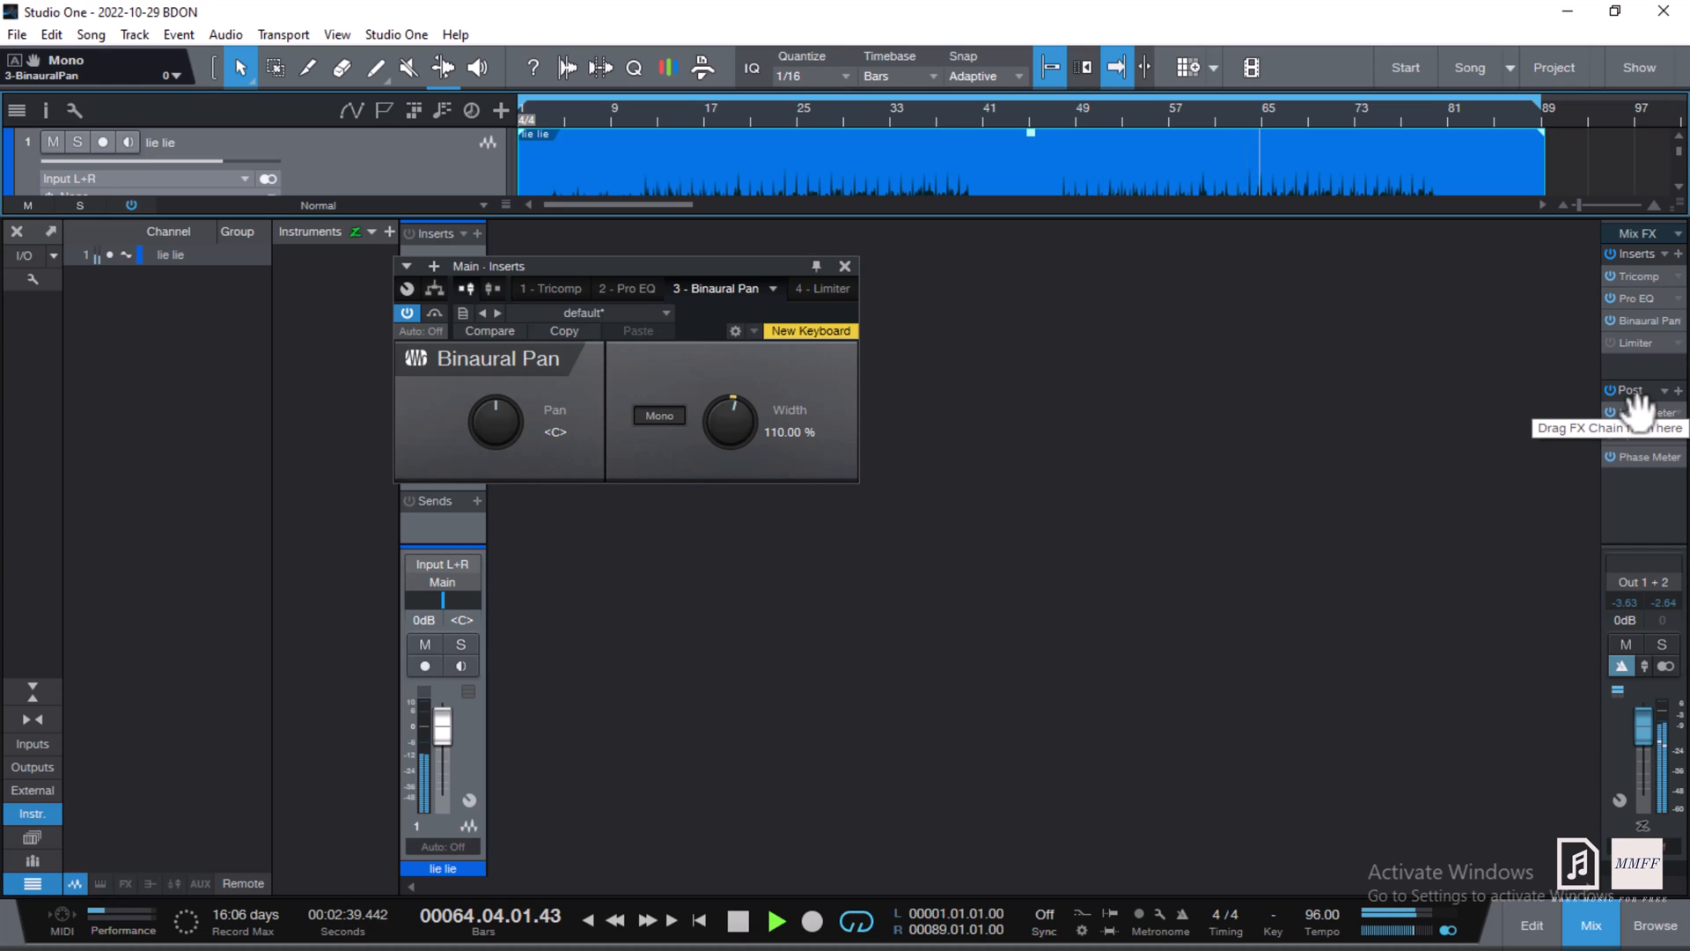
pyautogui.click(1609, 320)
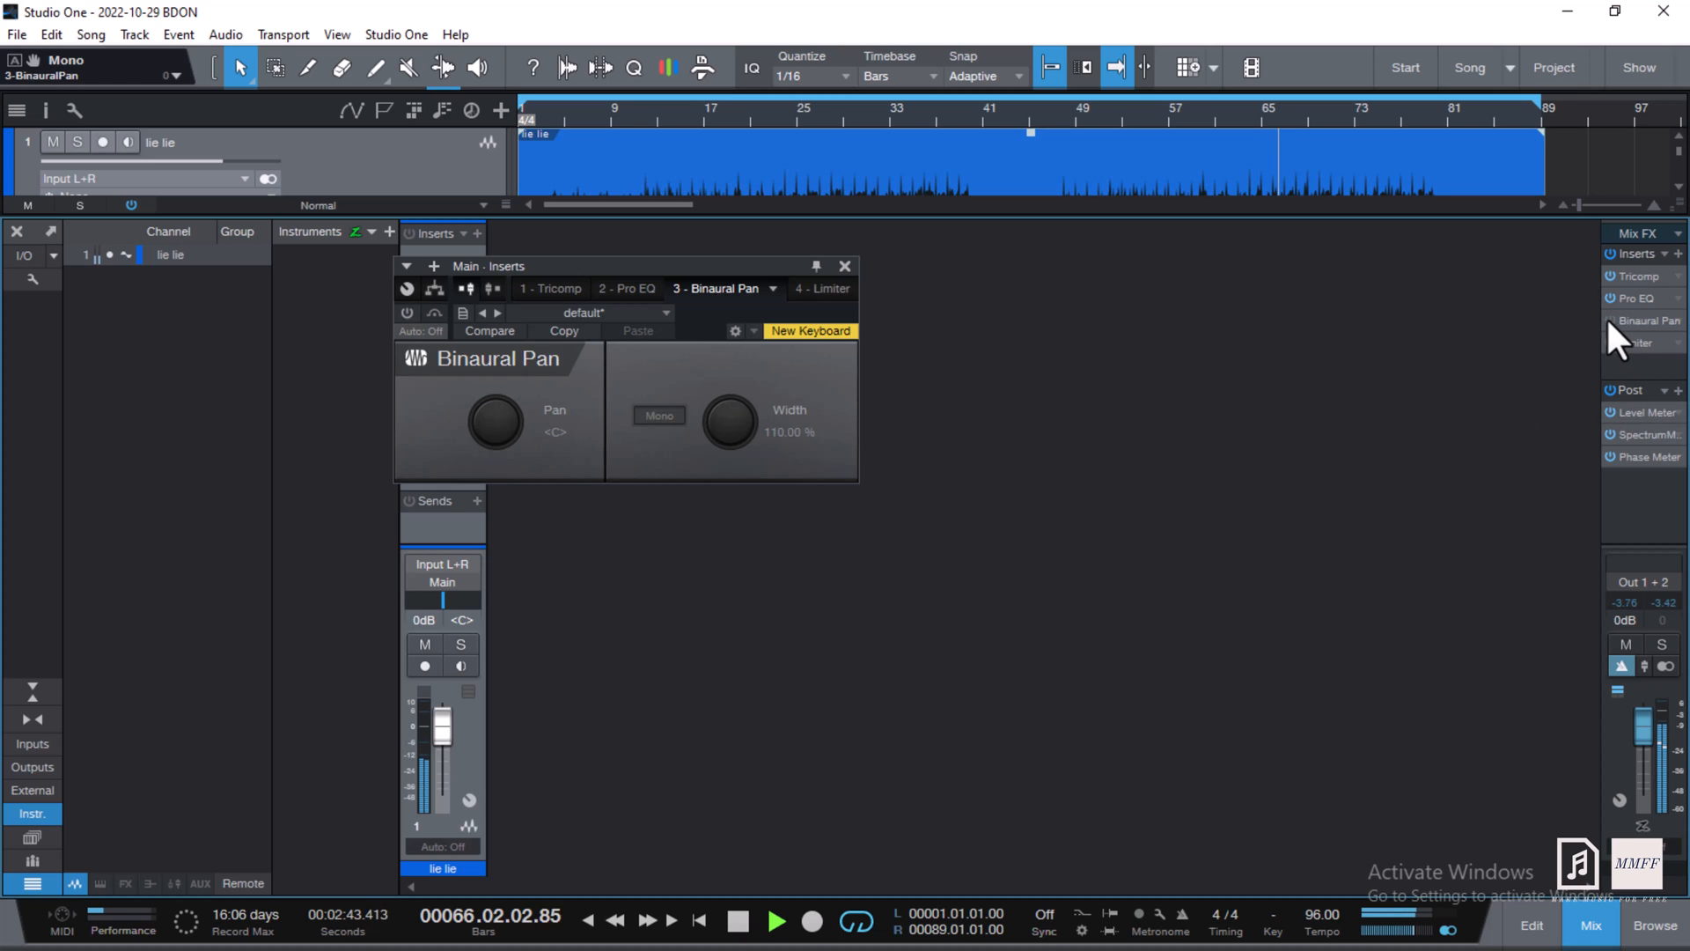
pyautogui.click(1607, 319)
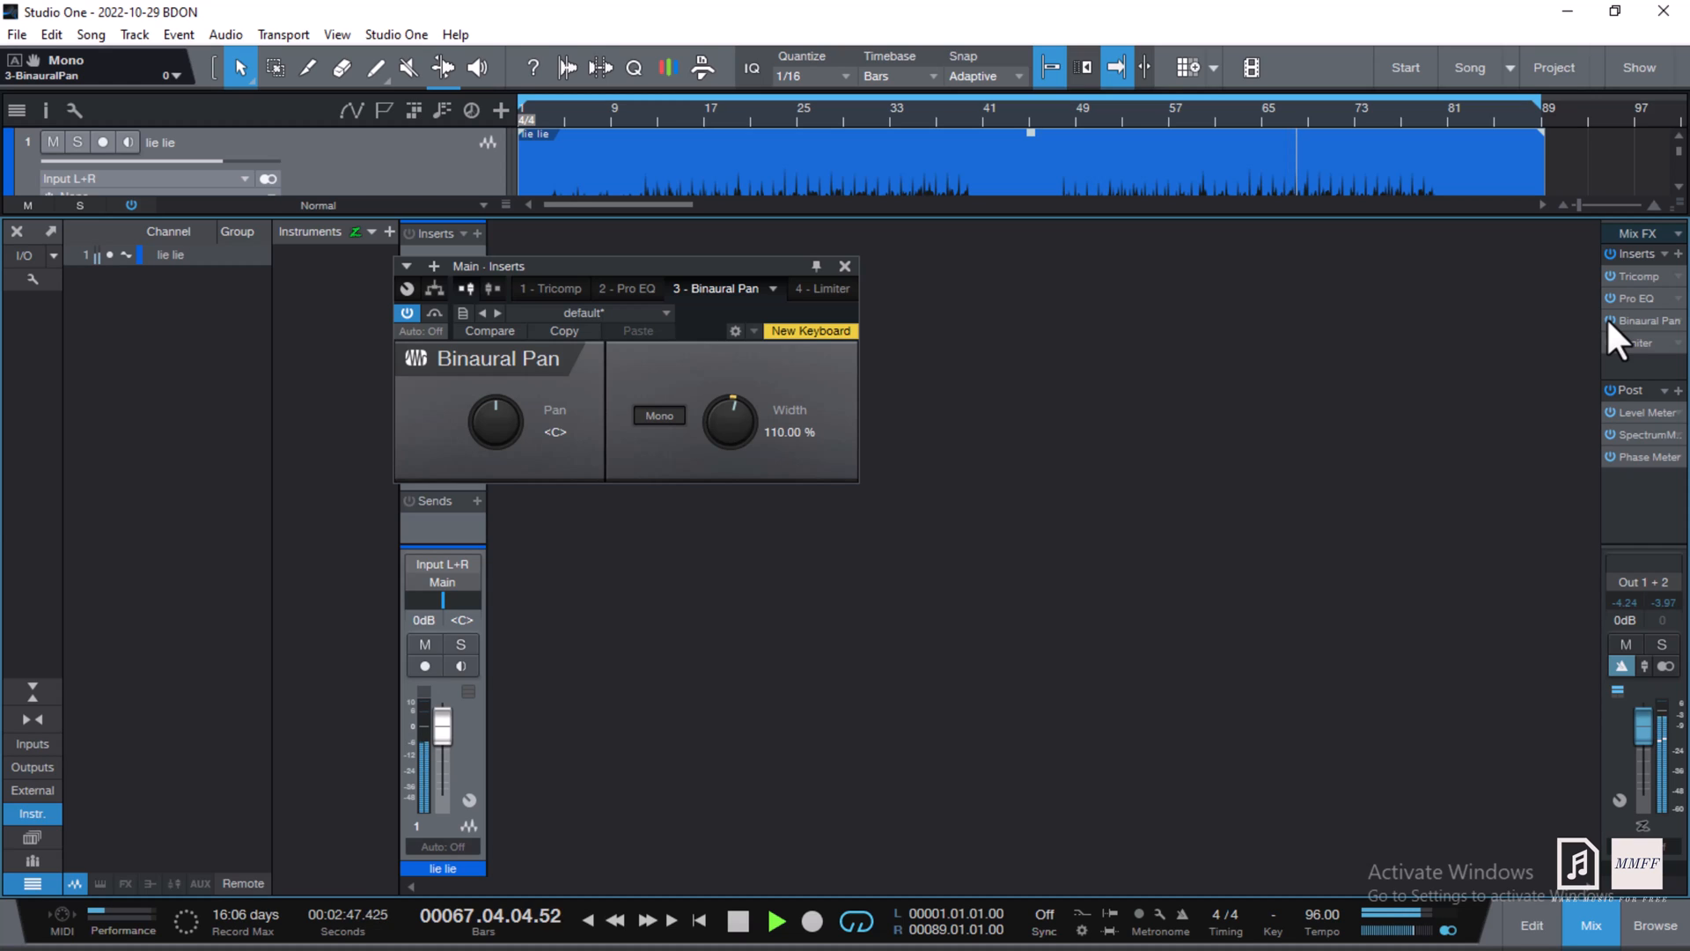
pyautogui.click(1609, 320)
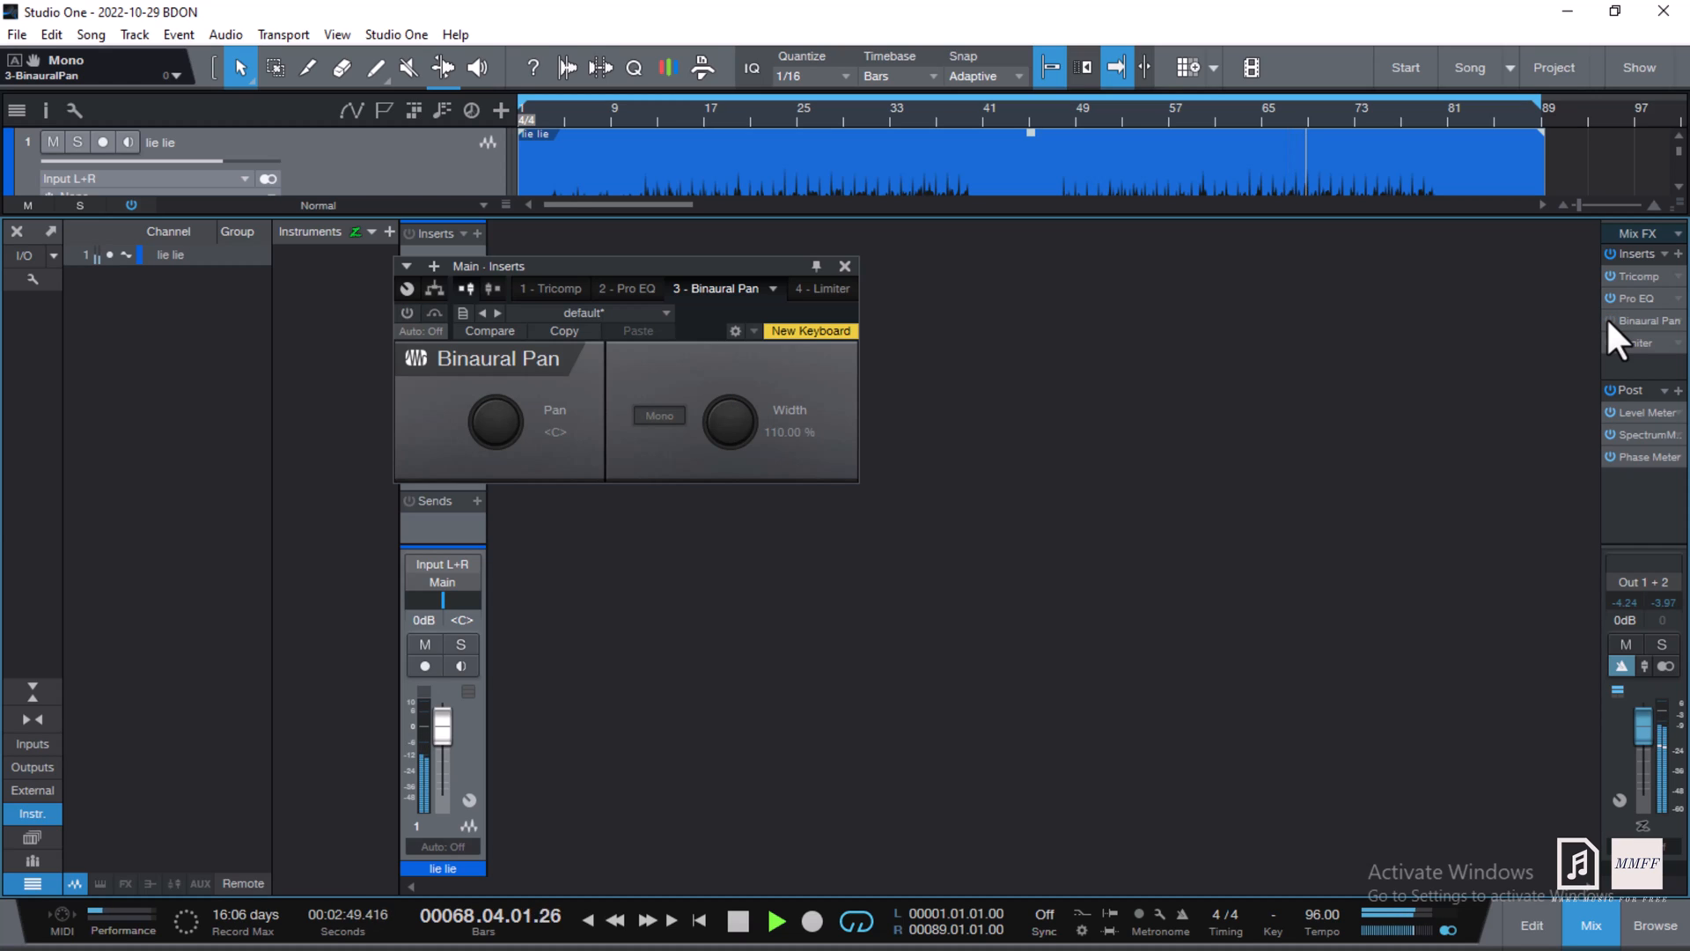
pyautogui.click(1608, 319)
pyautogui.click(1651, 324)
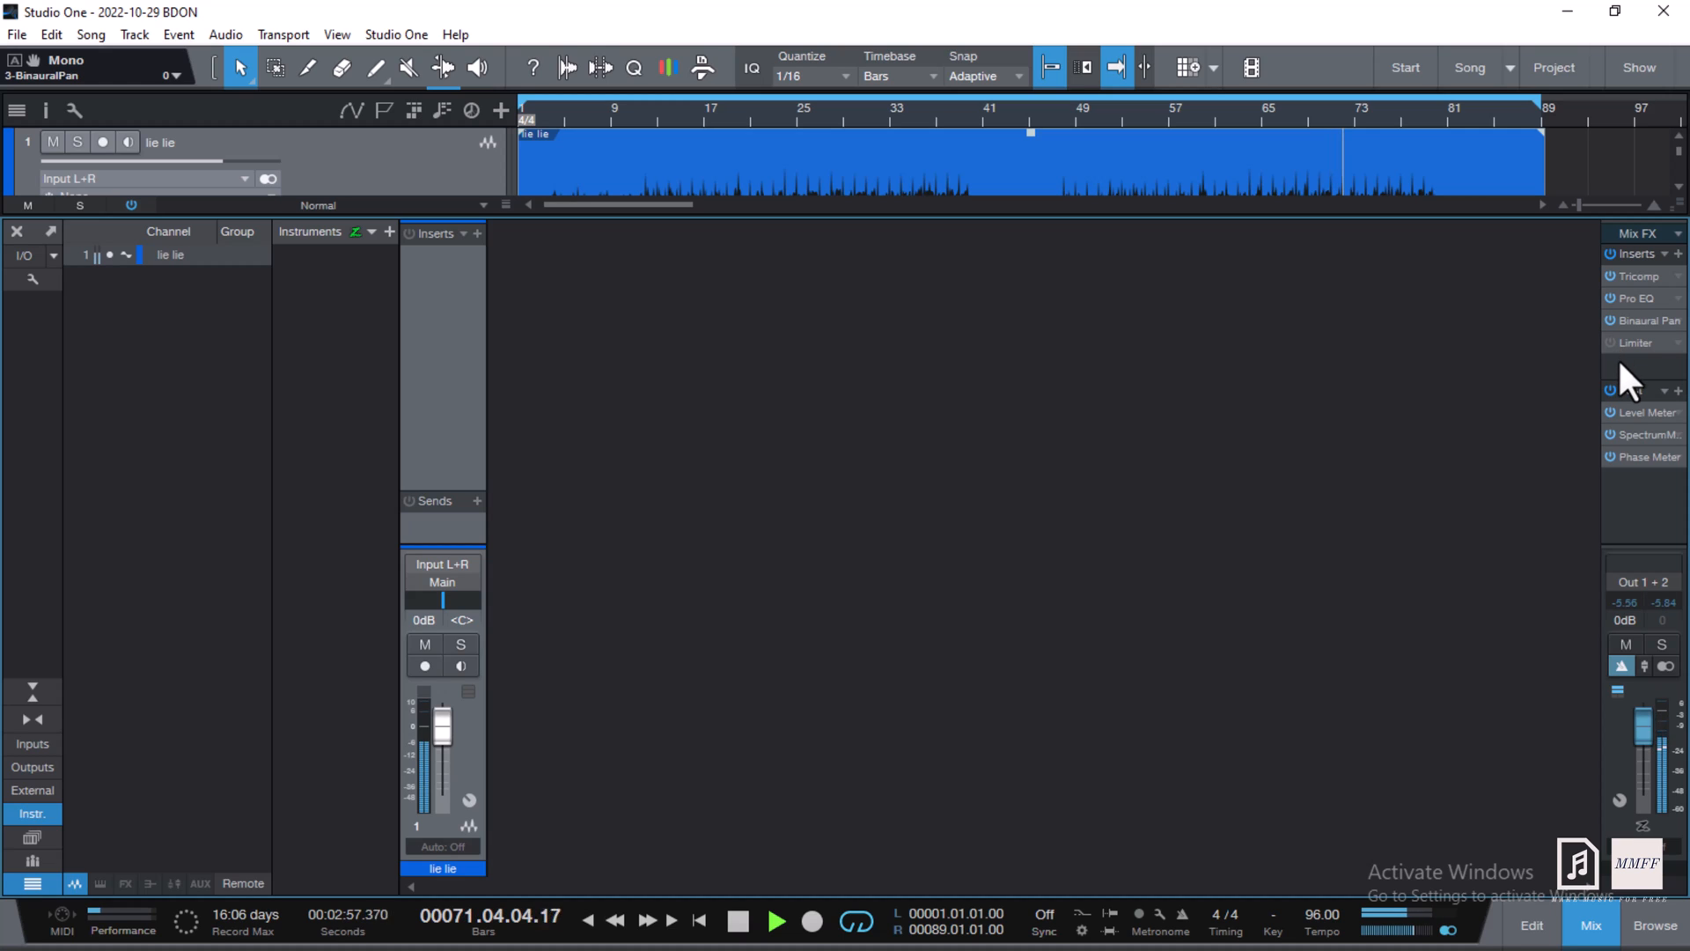
# - Stop playback and open the Main bus Limiter² editor
pyautogui.press('space')
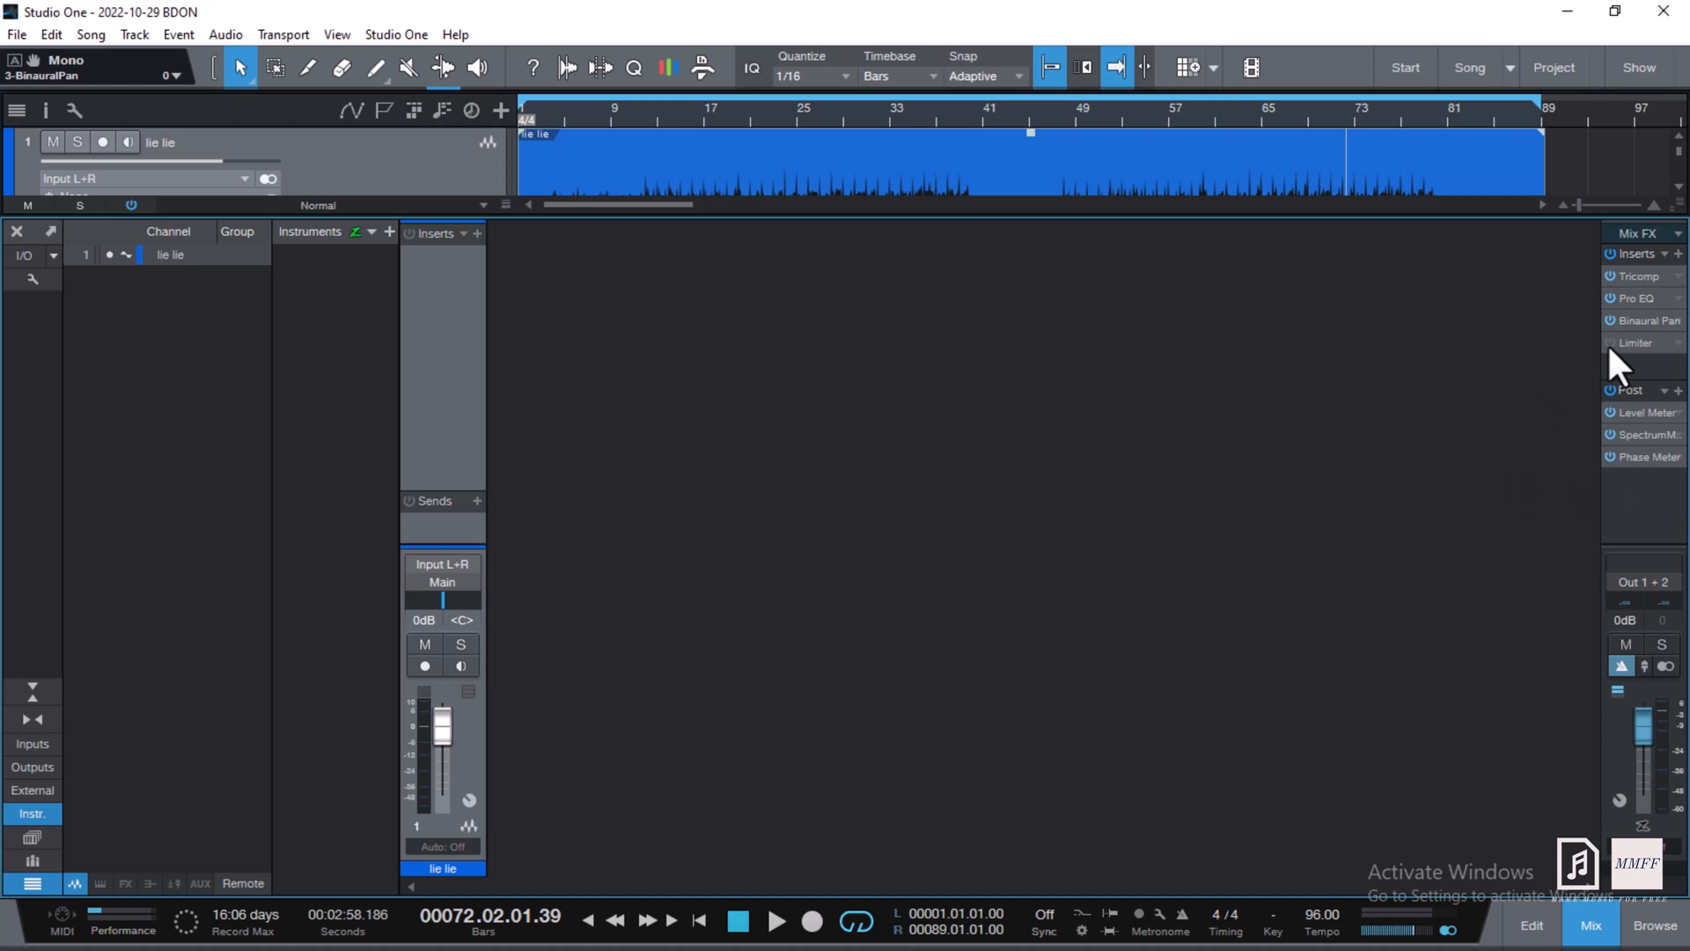
pyautogui.click(1625, 341)
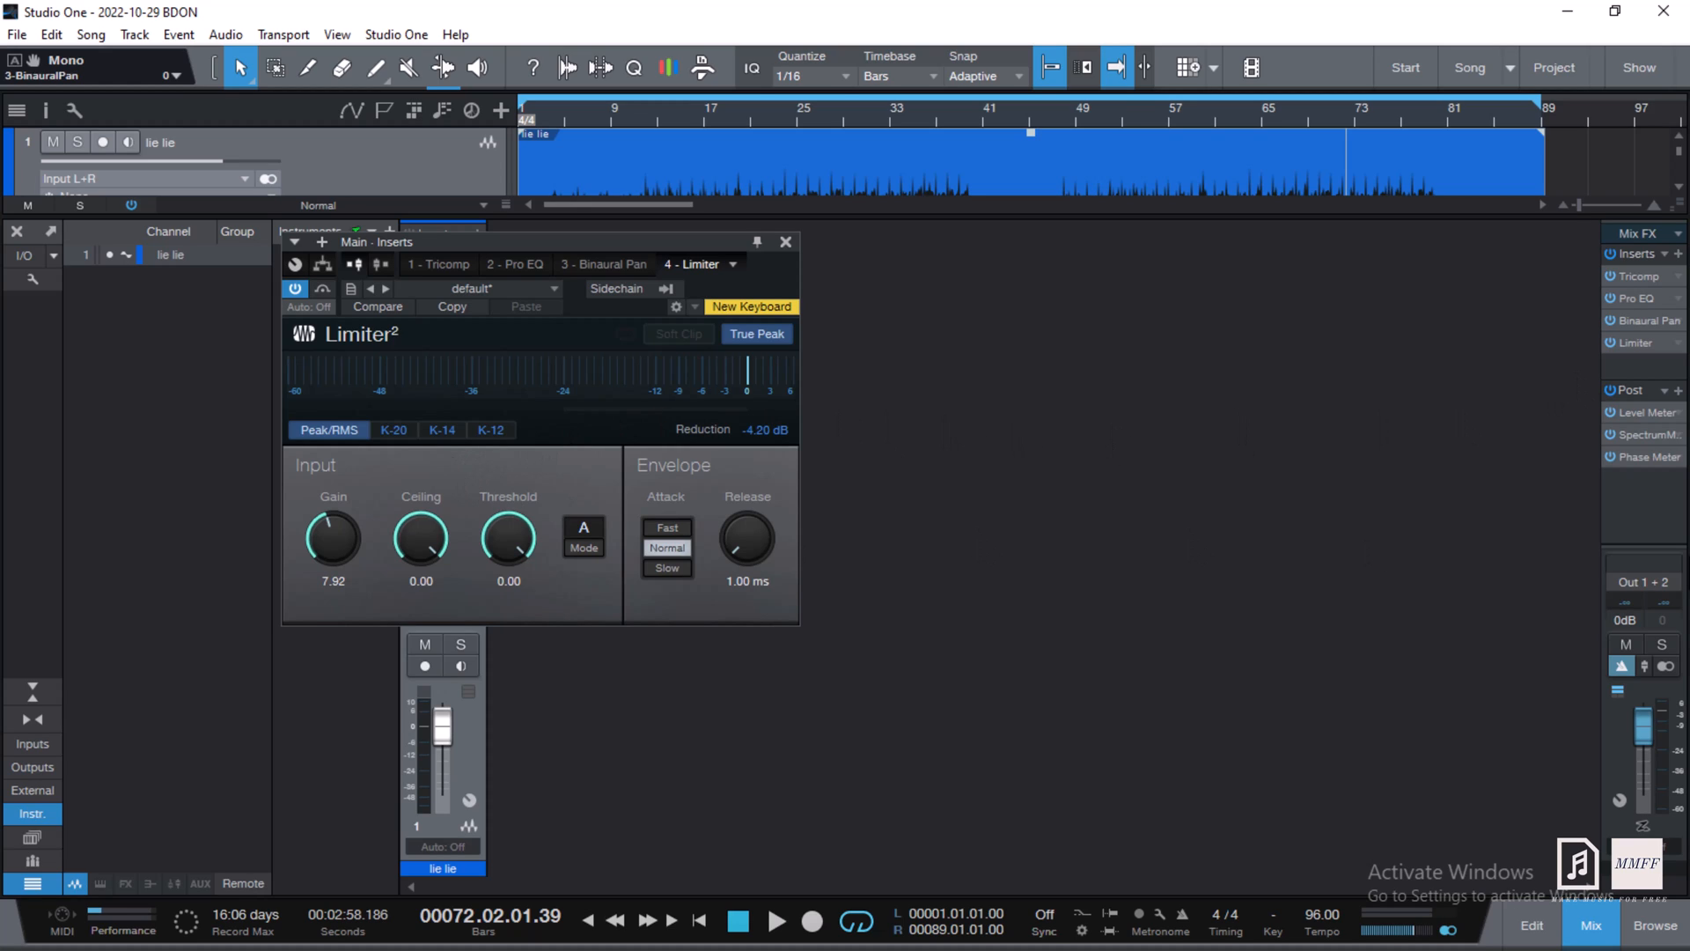
# - Open the Main bus Level Meter beside the Limiter² window, then refocus the Limiter
pyautogui.click(1648, 412)
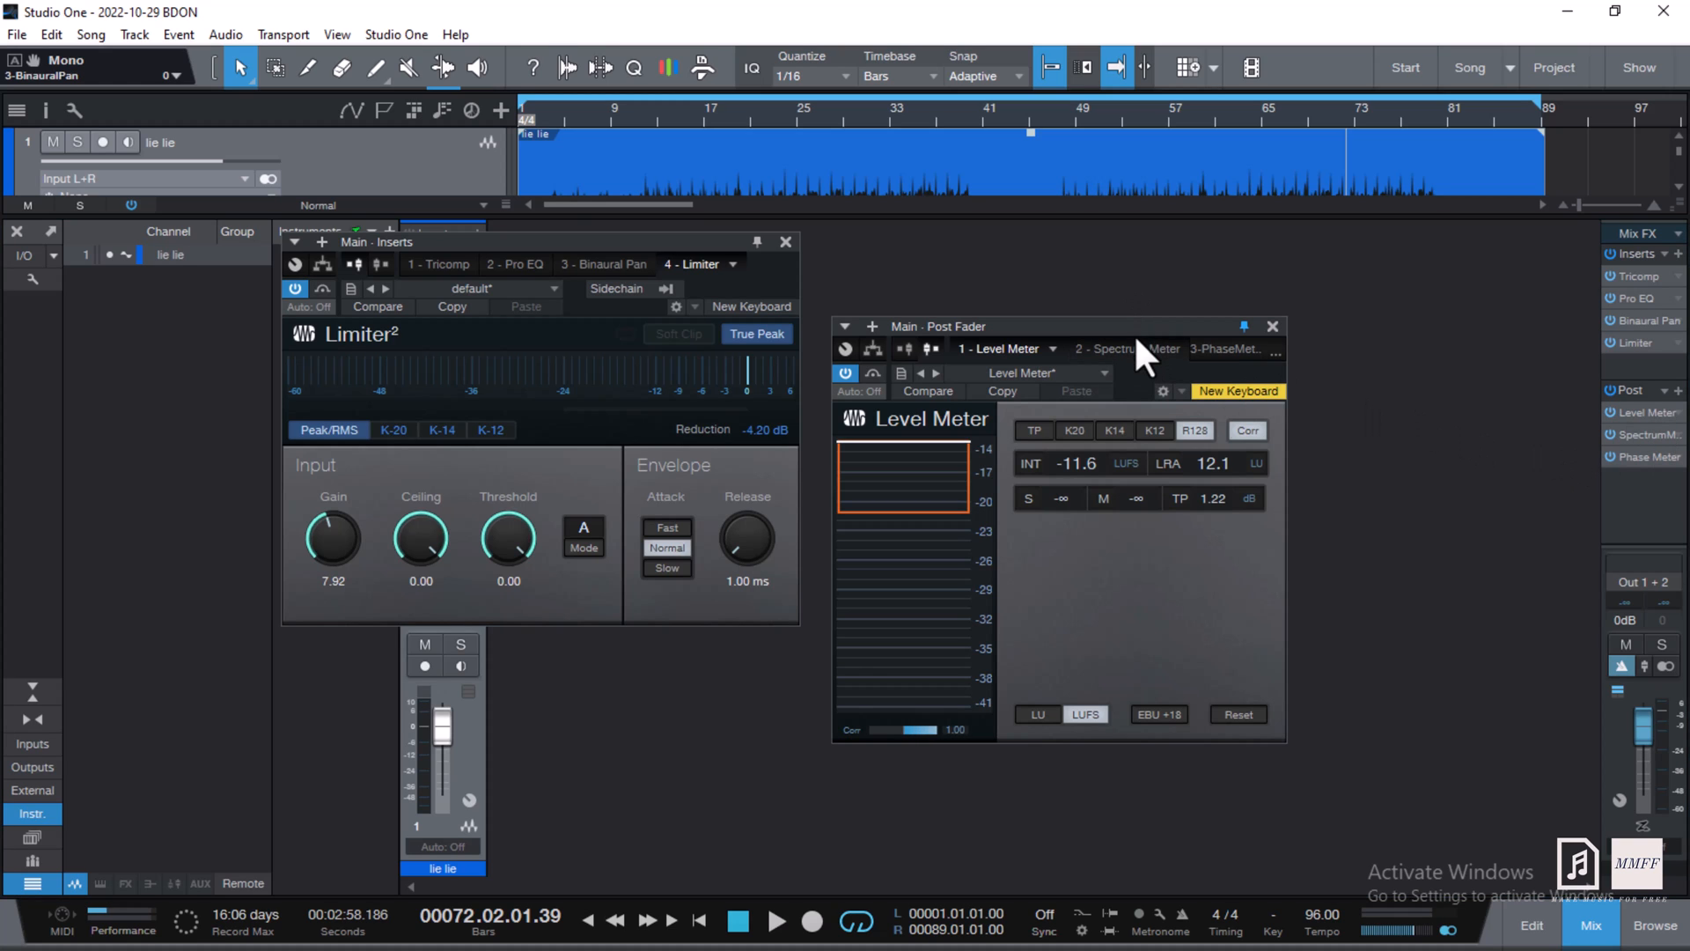
pyautogui.moveTo(1152, 324); pyautogui.dragTo(1208, 305)
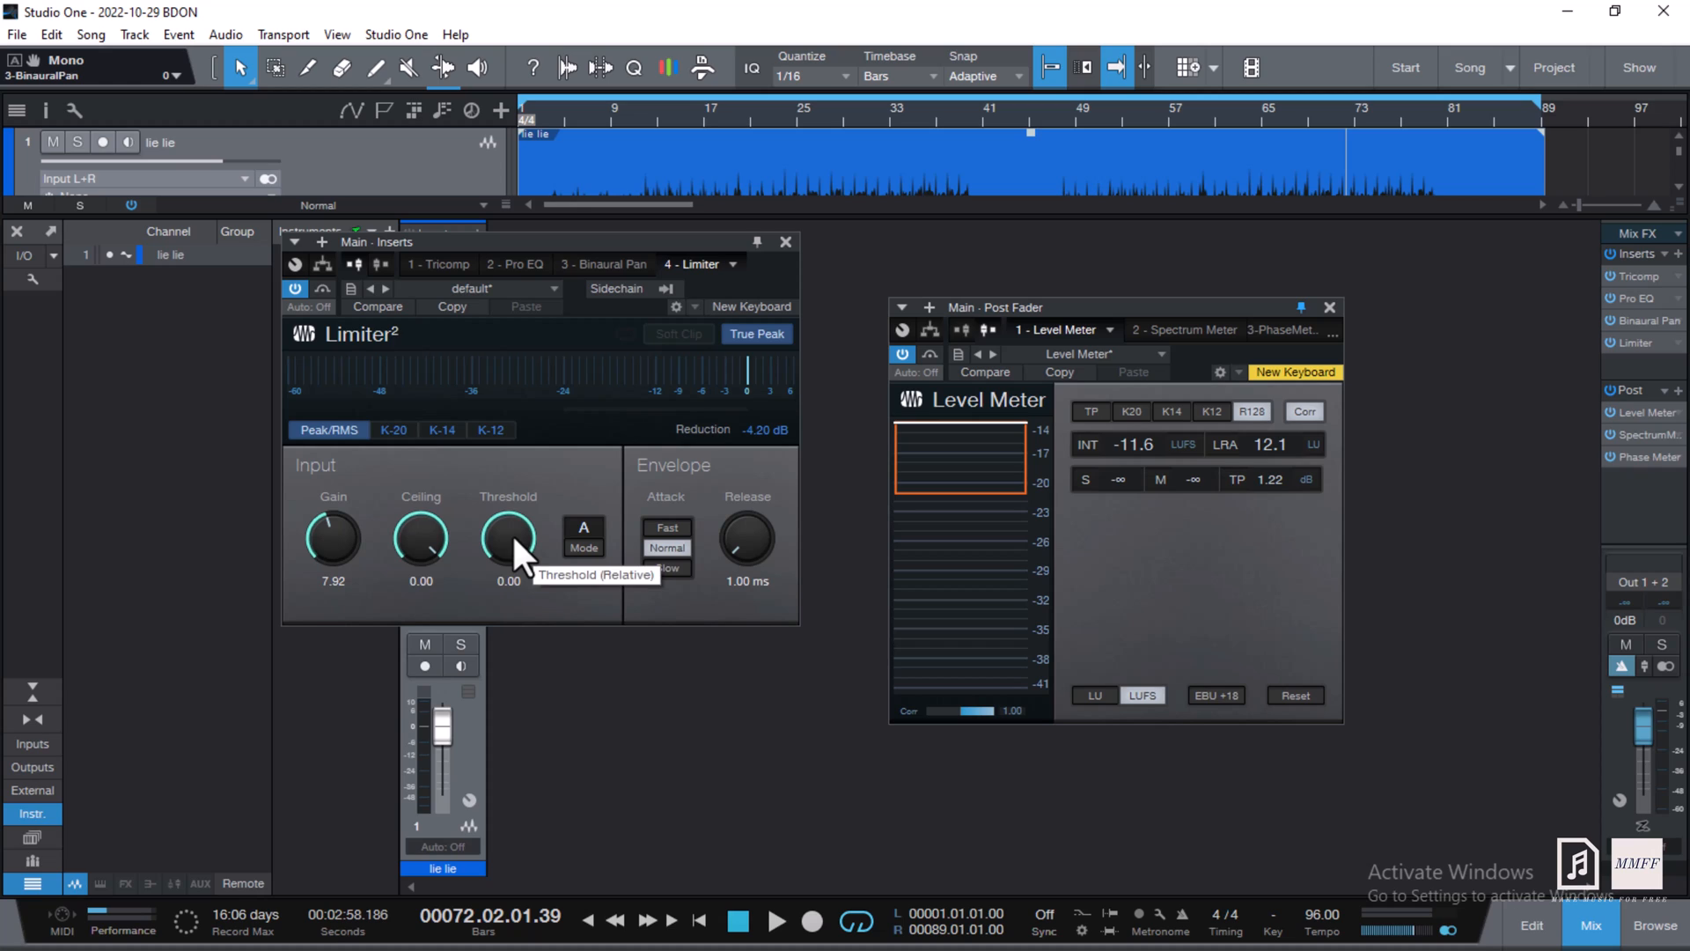
pyautogui.click(749, 430)
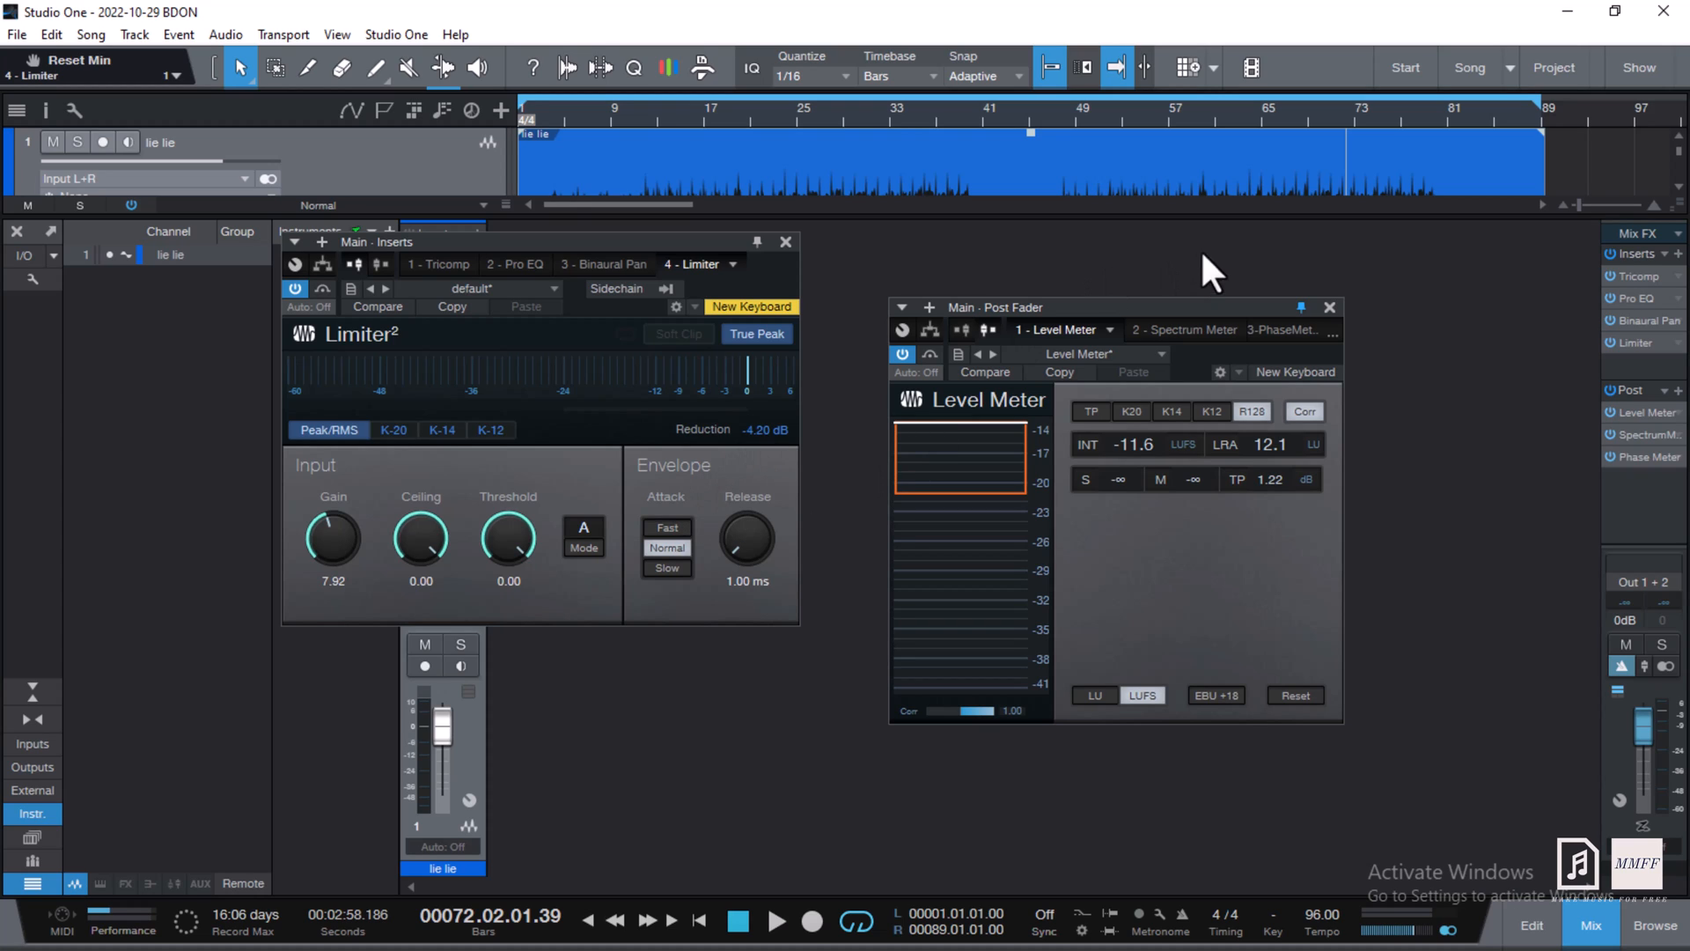
# - From bar 60, reset the Limiter gain to 0 dB and start raising it during playback
pyautogui.click(1206, 121)
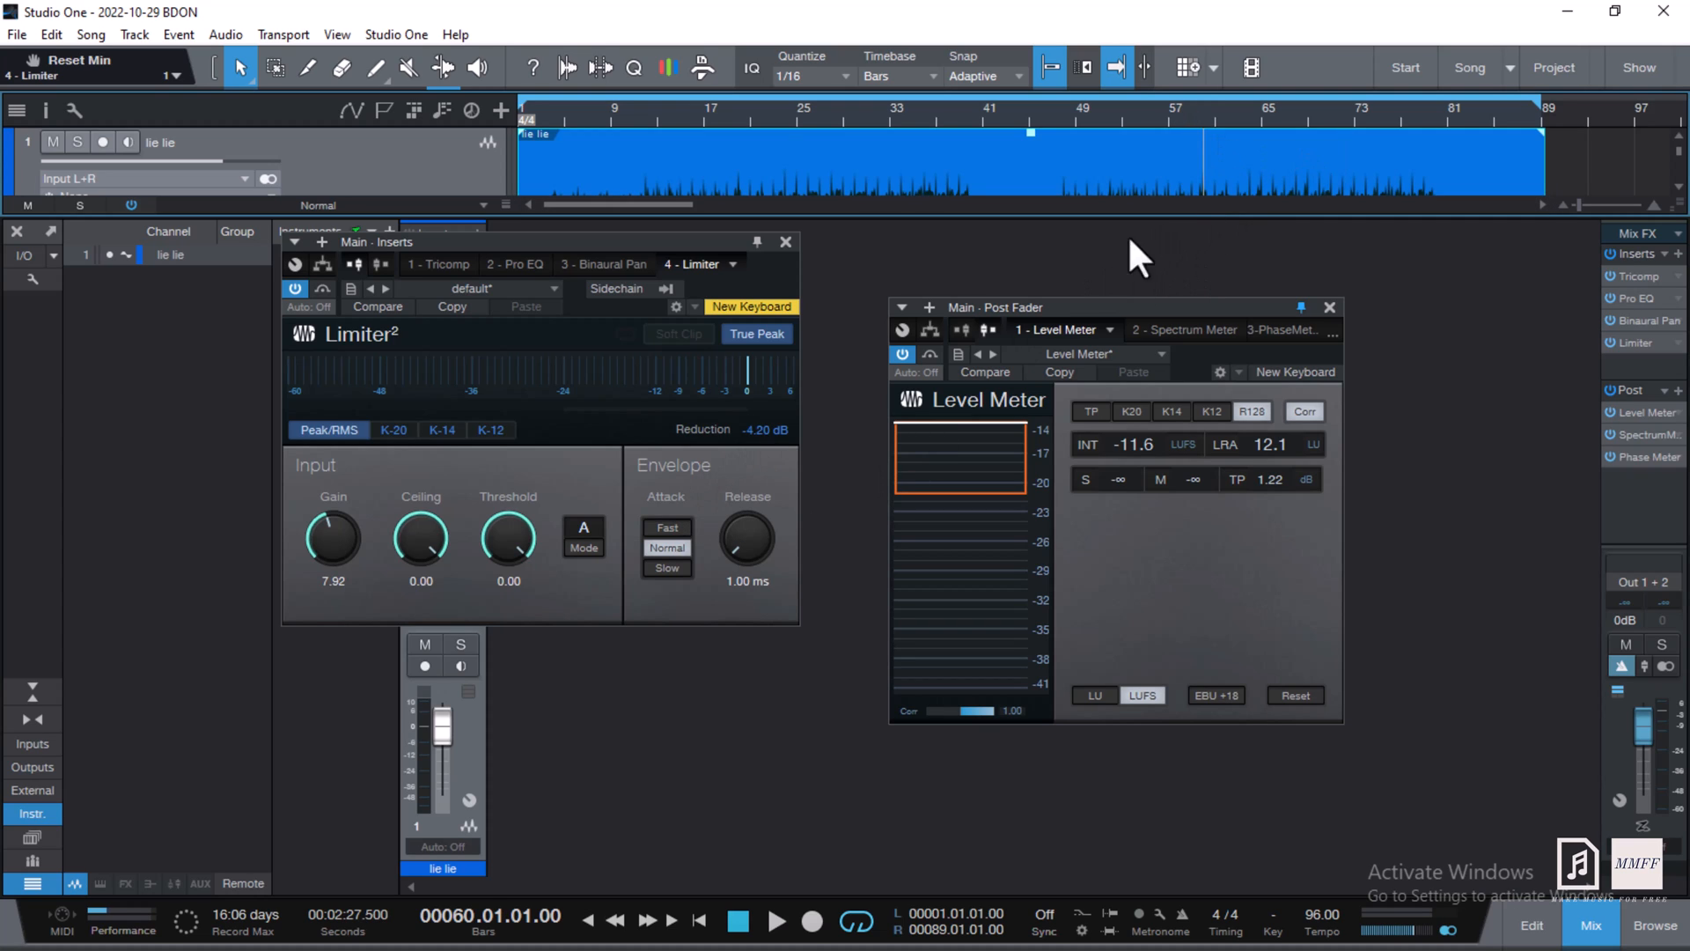
pyautogui.keyDown('ctrl'); pyautogui.click(336, 540); pyautogui.keyUp('ctrl')
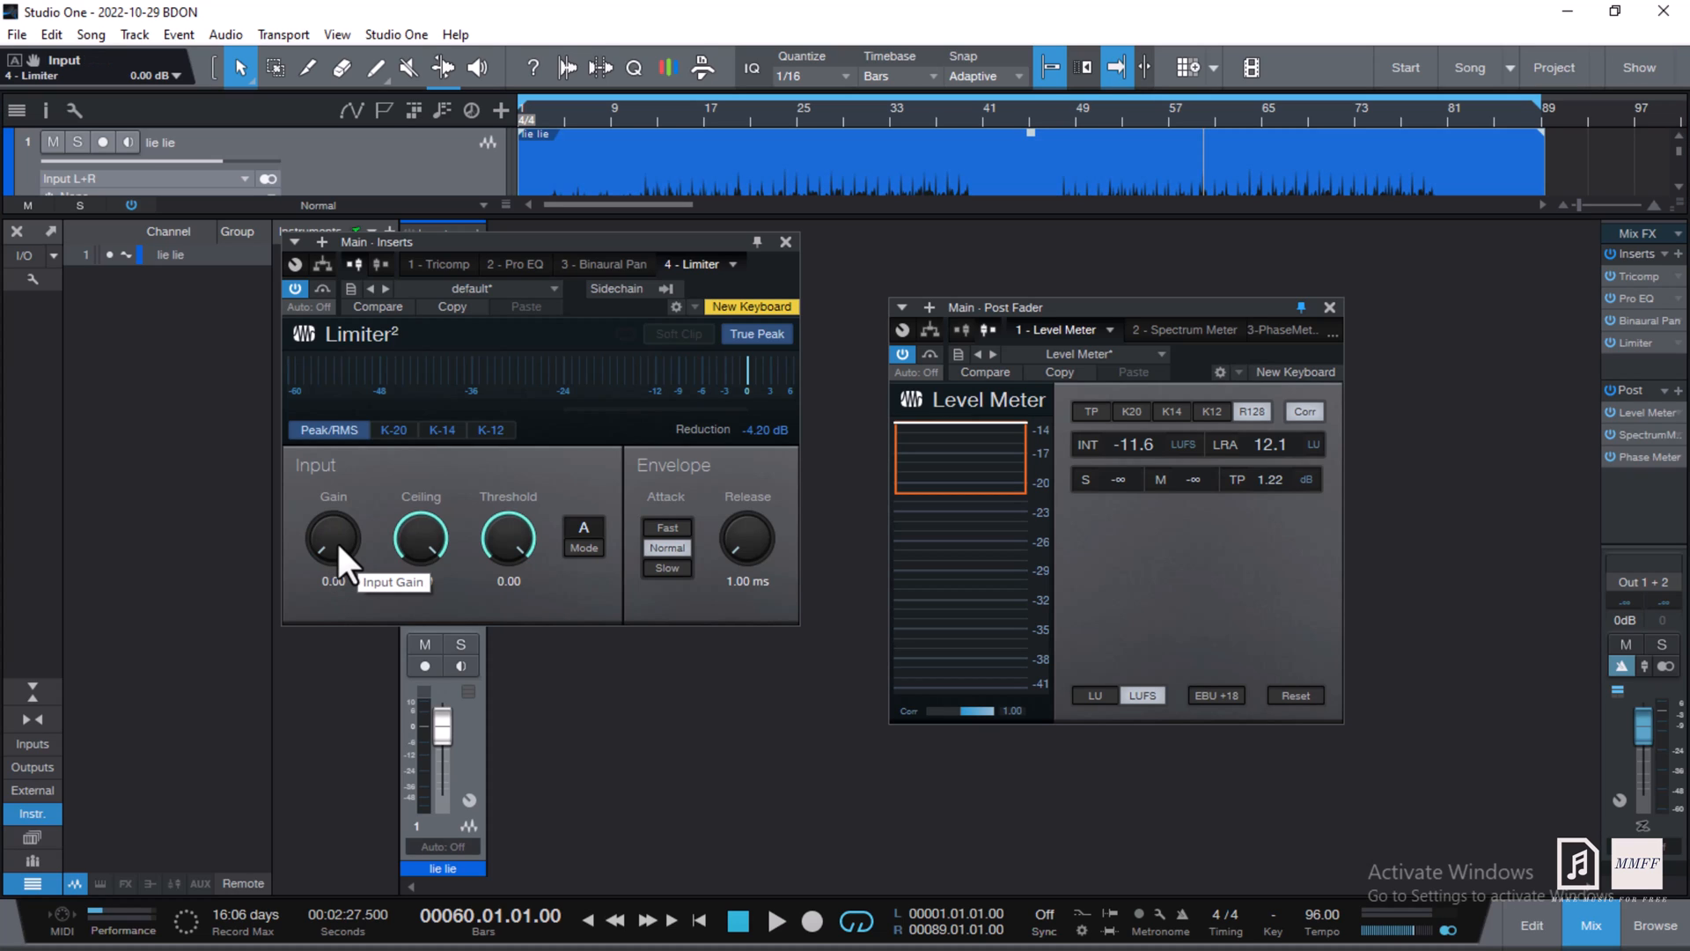
pyautogui.press('space')
pyautogui.scroll(1, 336, 541)
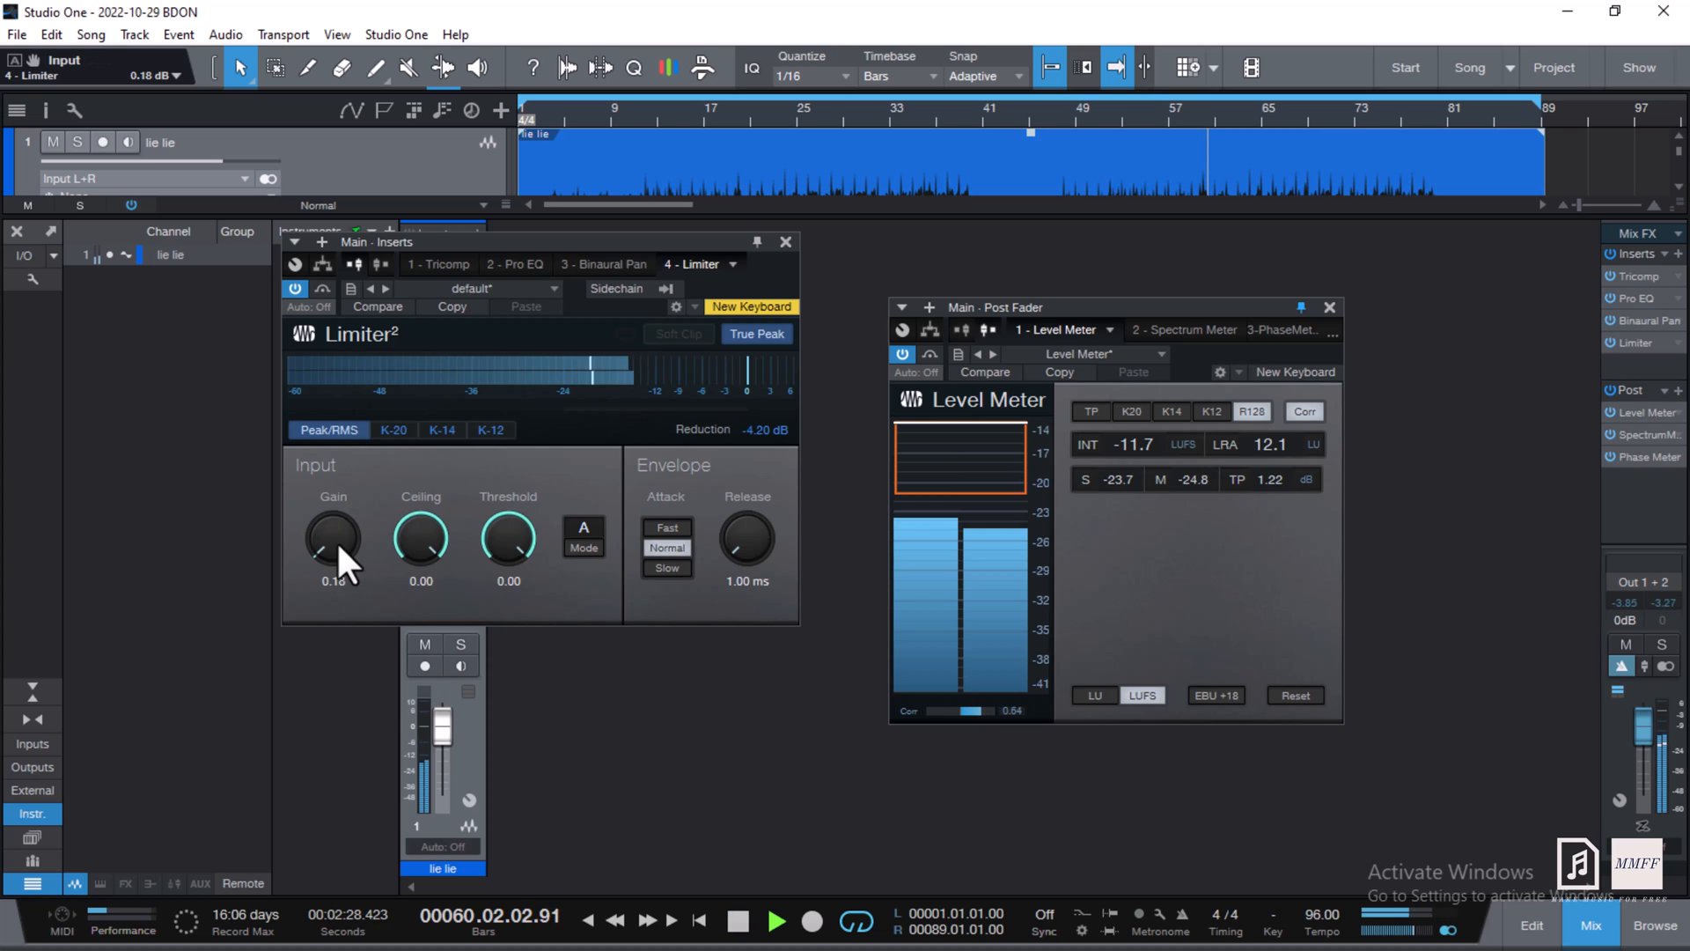
pyautogui.scroll(5, 336, 541)
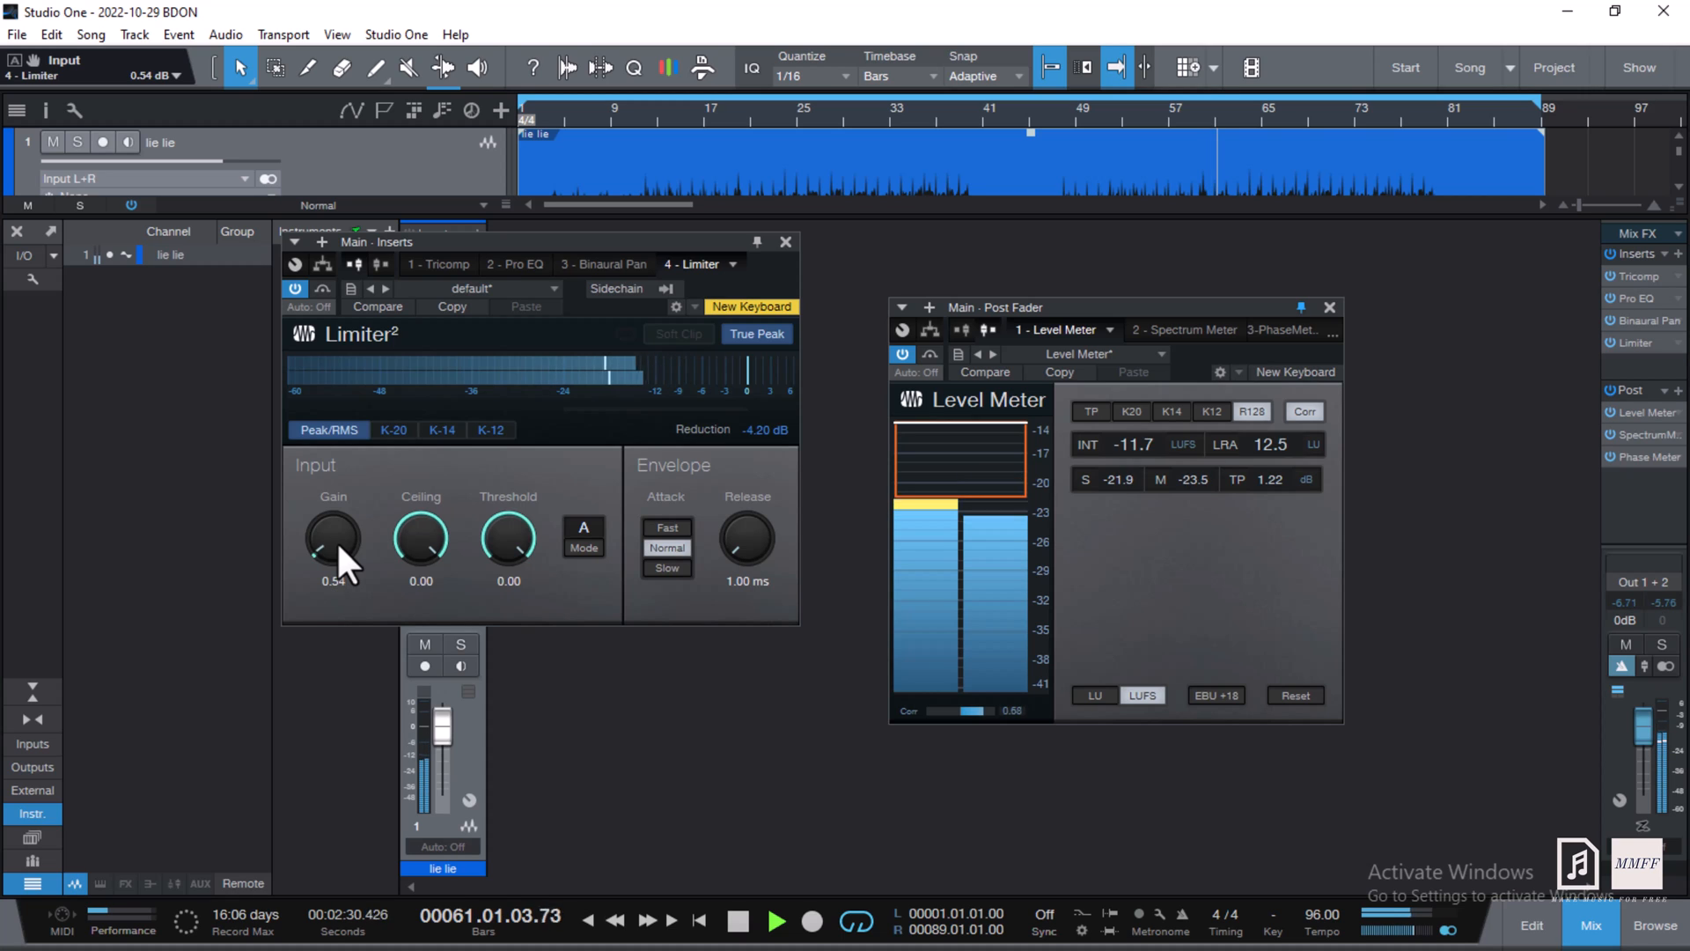
pyautogui.scroll(4, 337, 541)
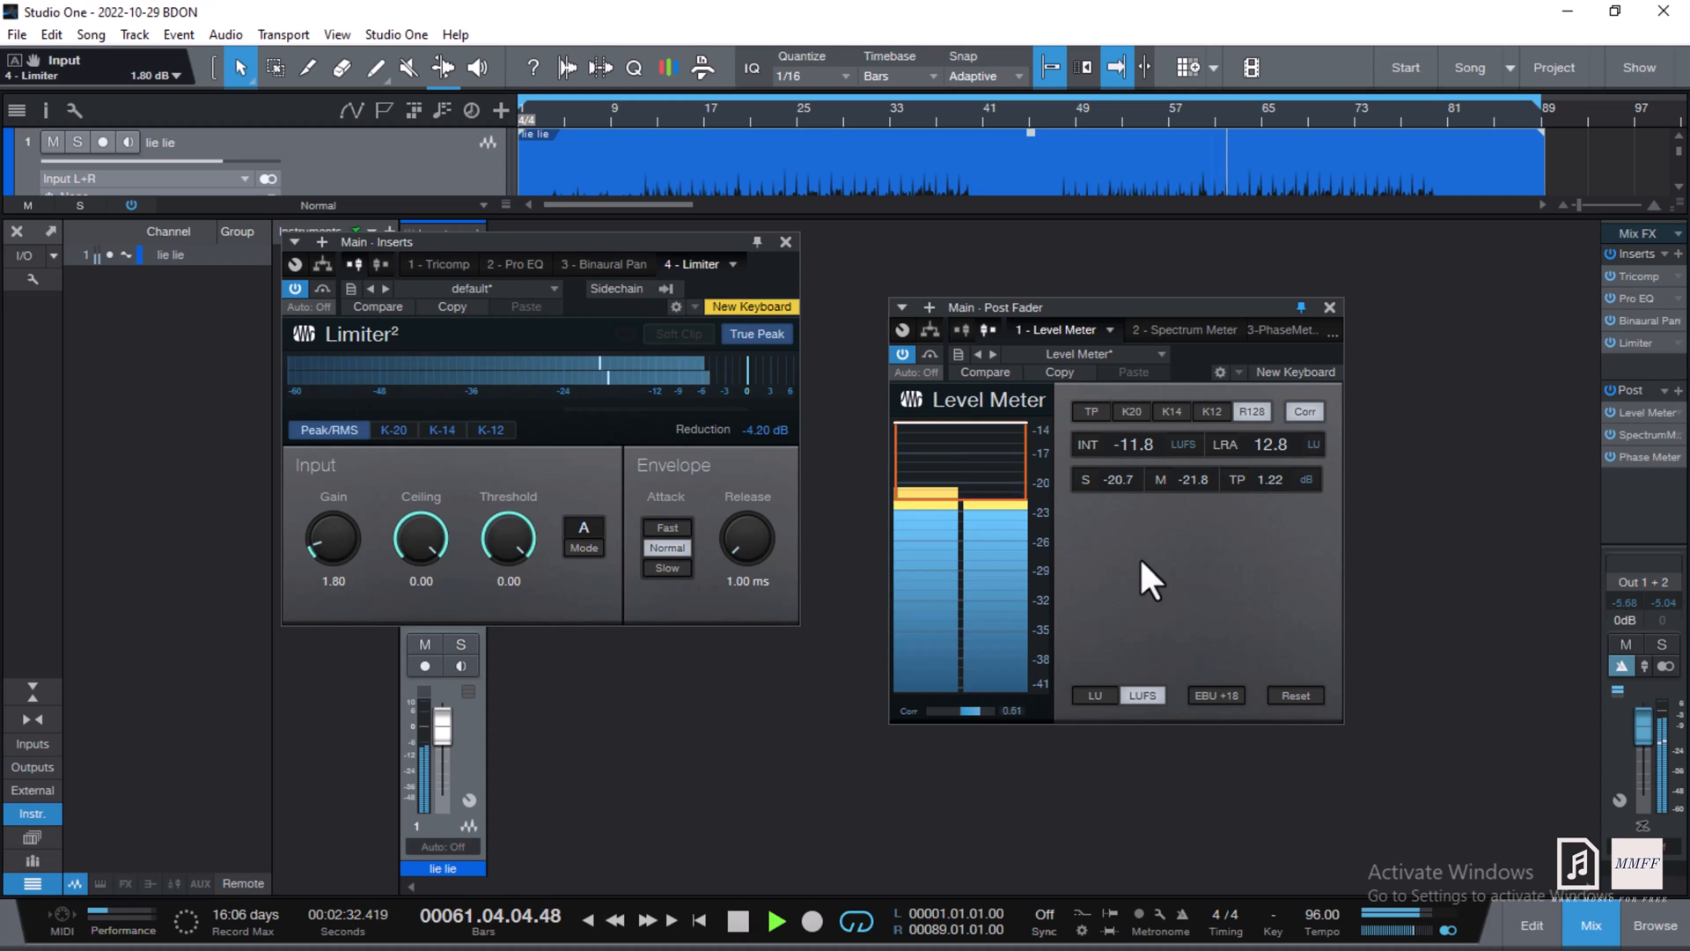
# - Reset the loudness readings, push Limiter gain to 7.92 dB, then settle at 7.20 dB (-14.6 LUFS)
pyautogui.click(1318, 700)
pyautogui.scroll(5, 329, 546)
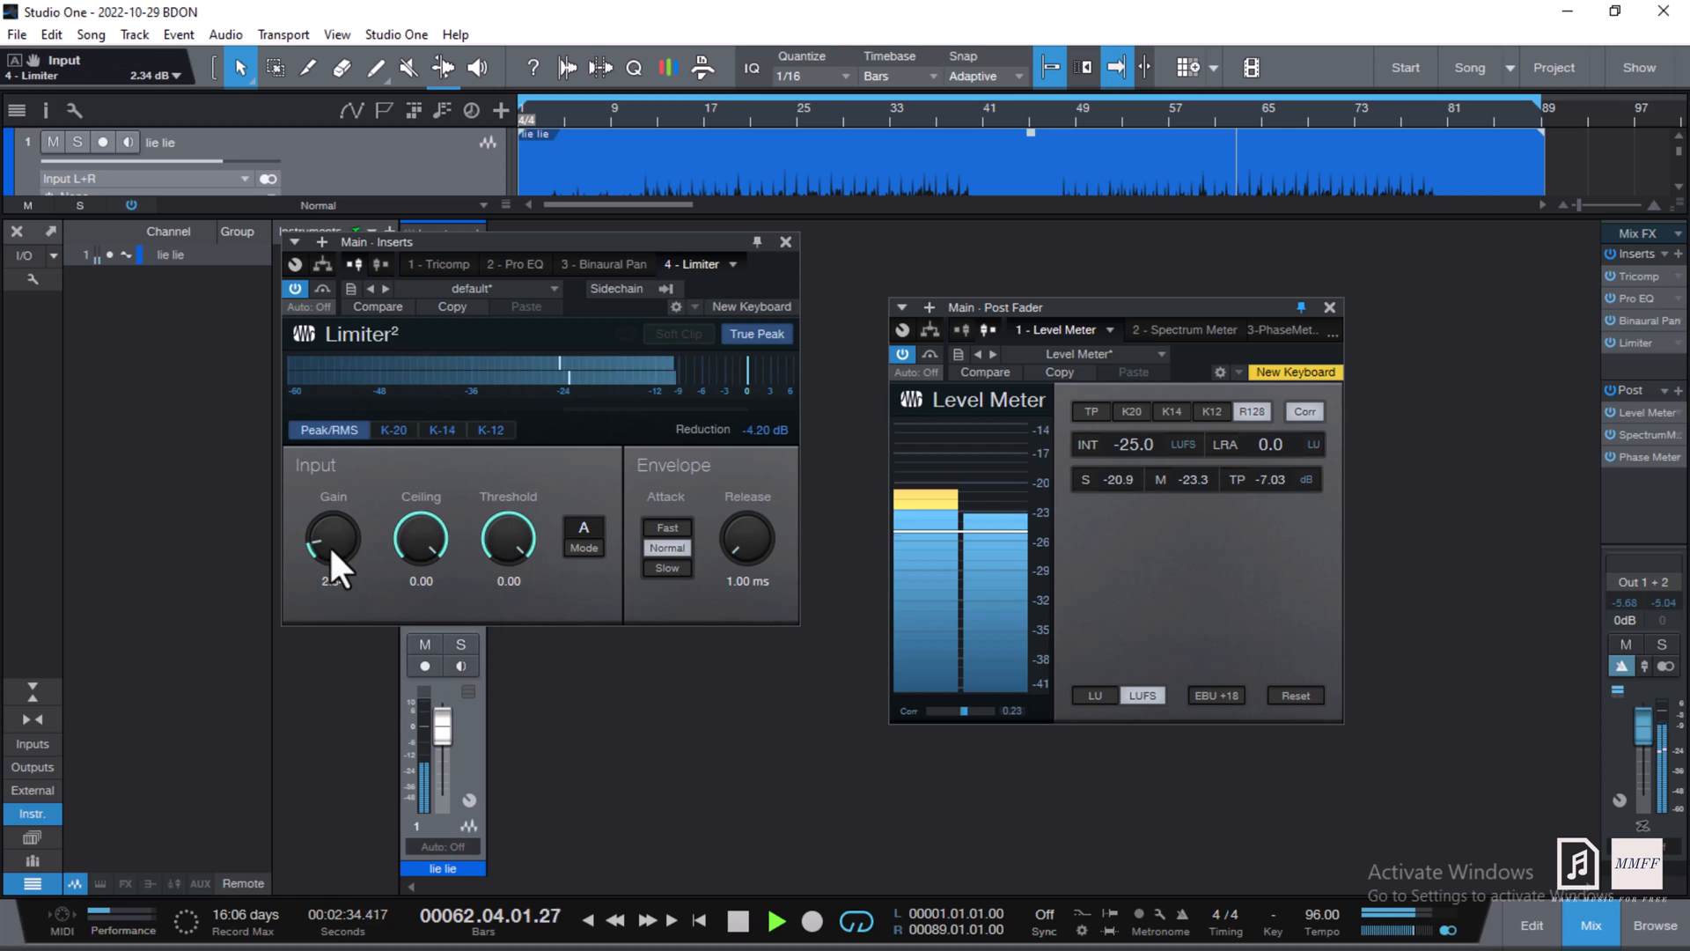
pyautogui.scroll(9, 330, 546)
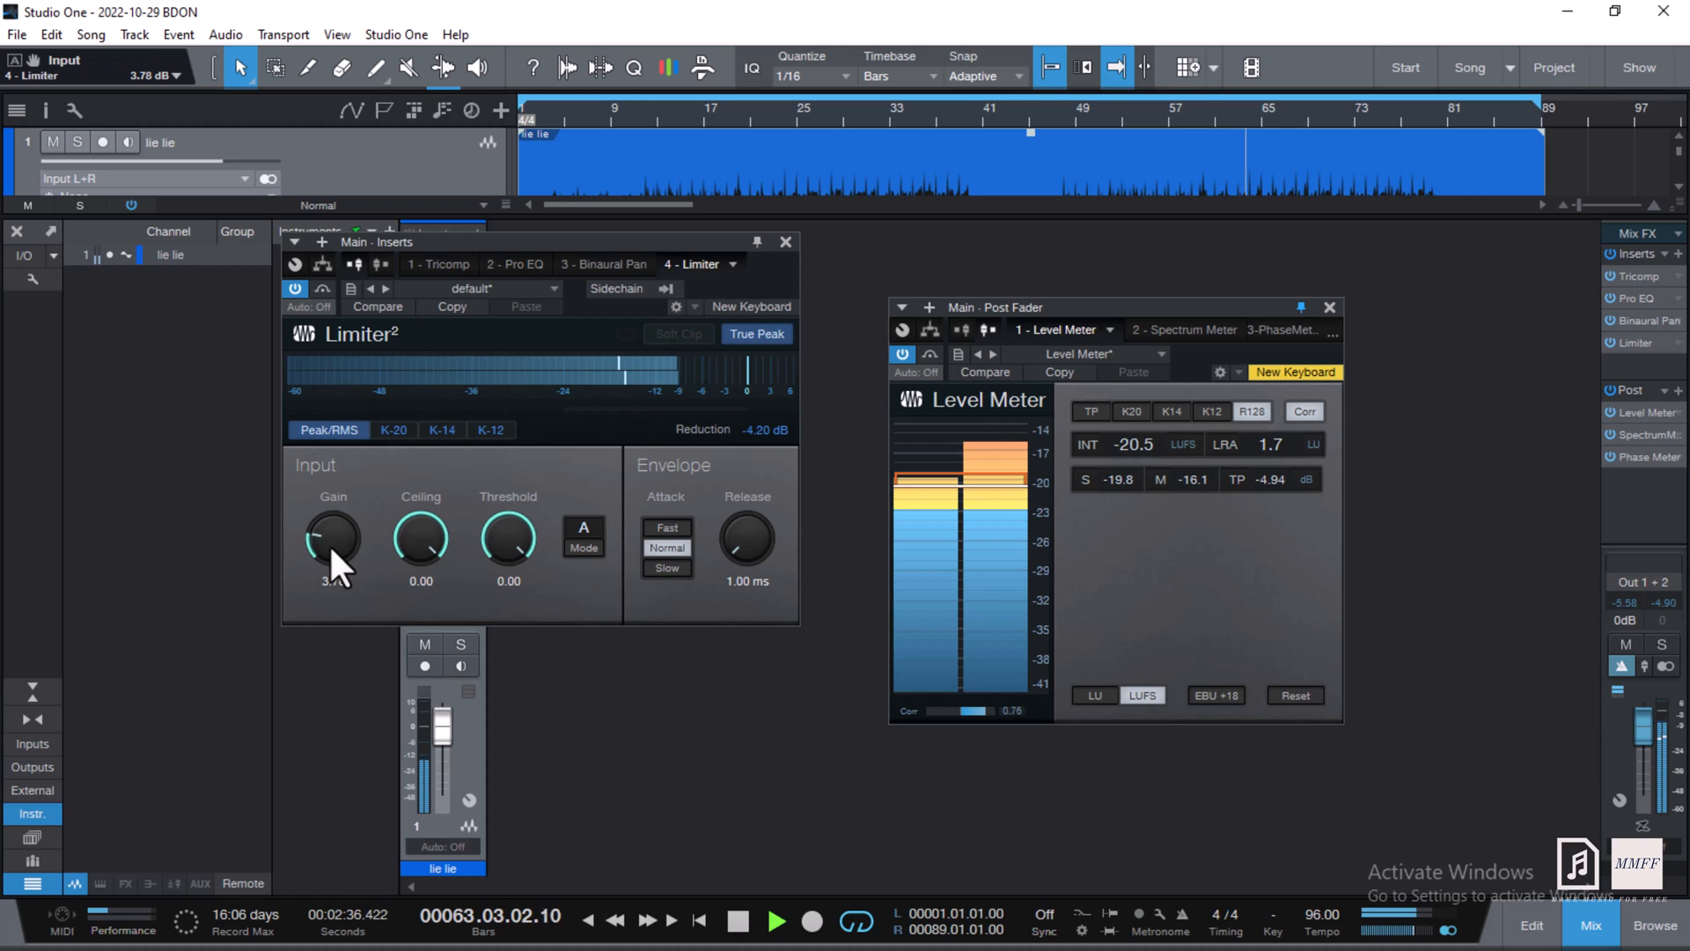
pyautogui.scroll(3, 330, 548)
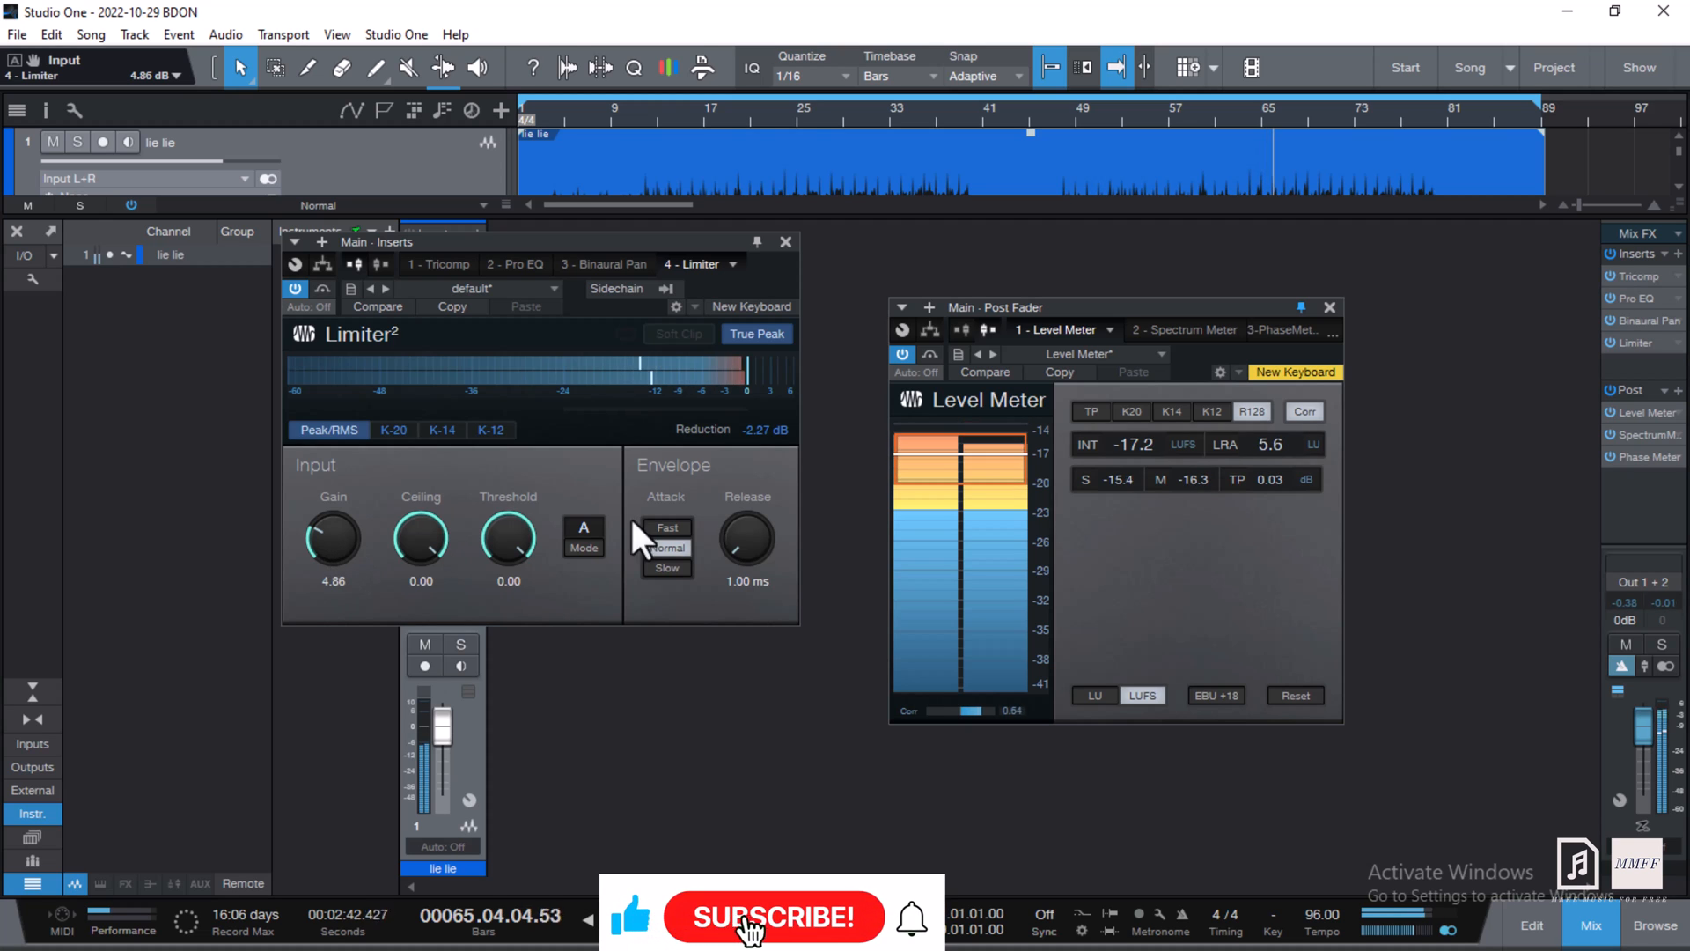
pyautogui.click(771, 437)
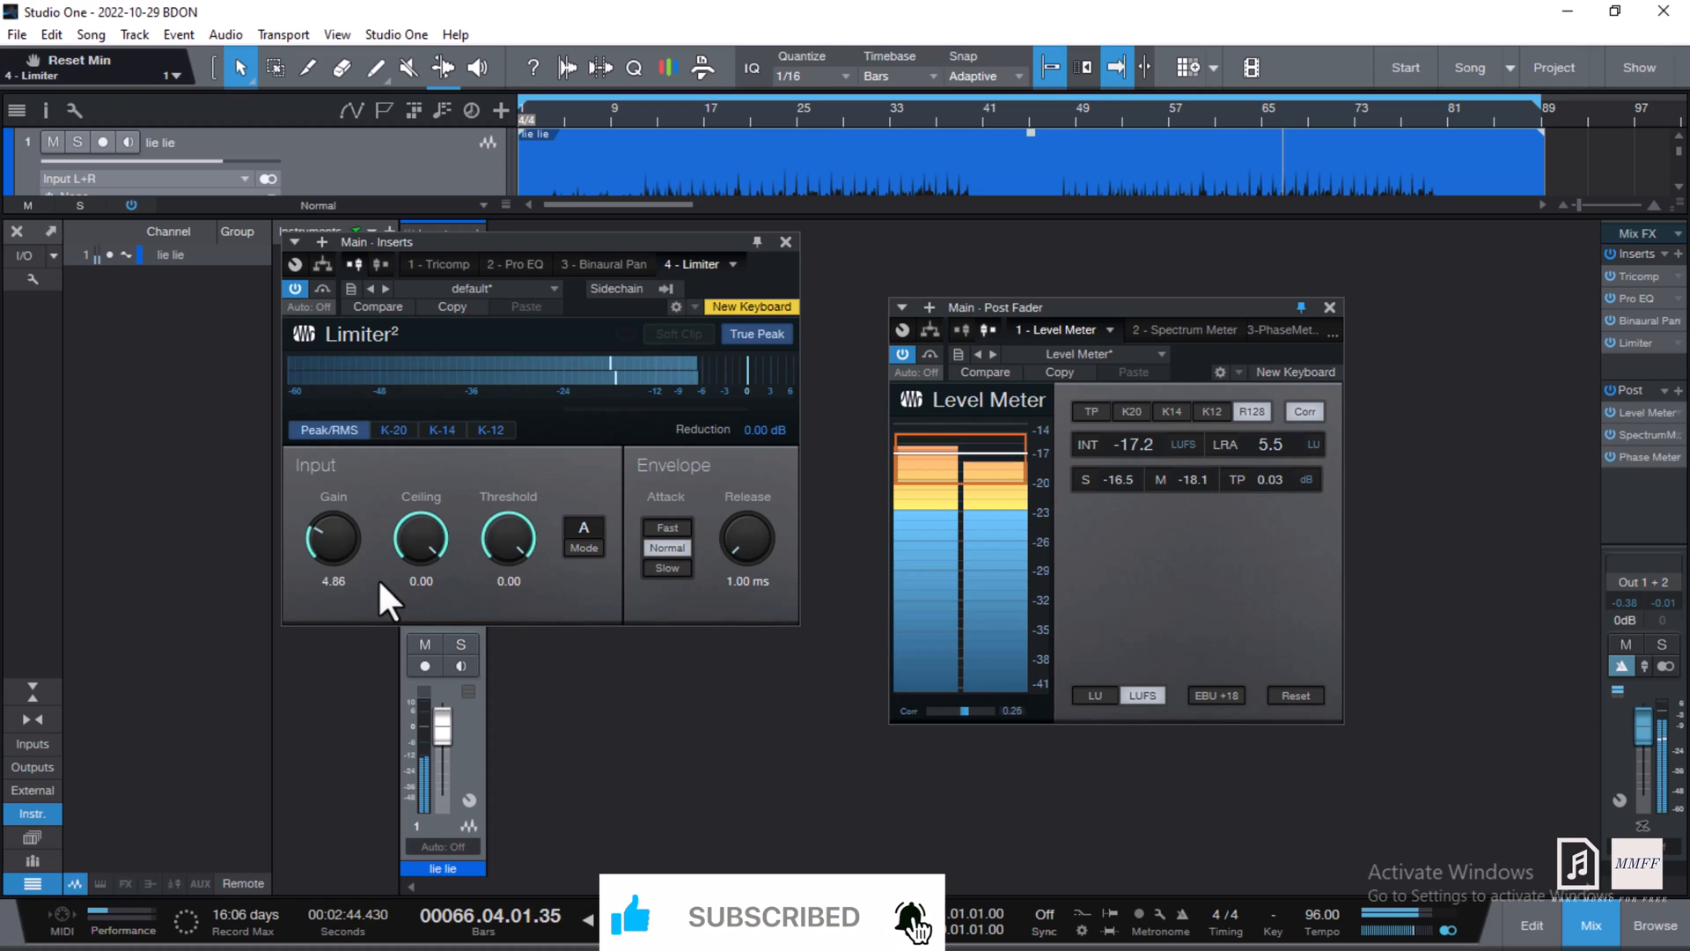
pyautogui.scroll(2, 354, 548)
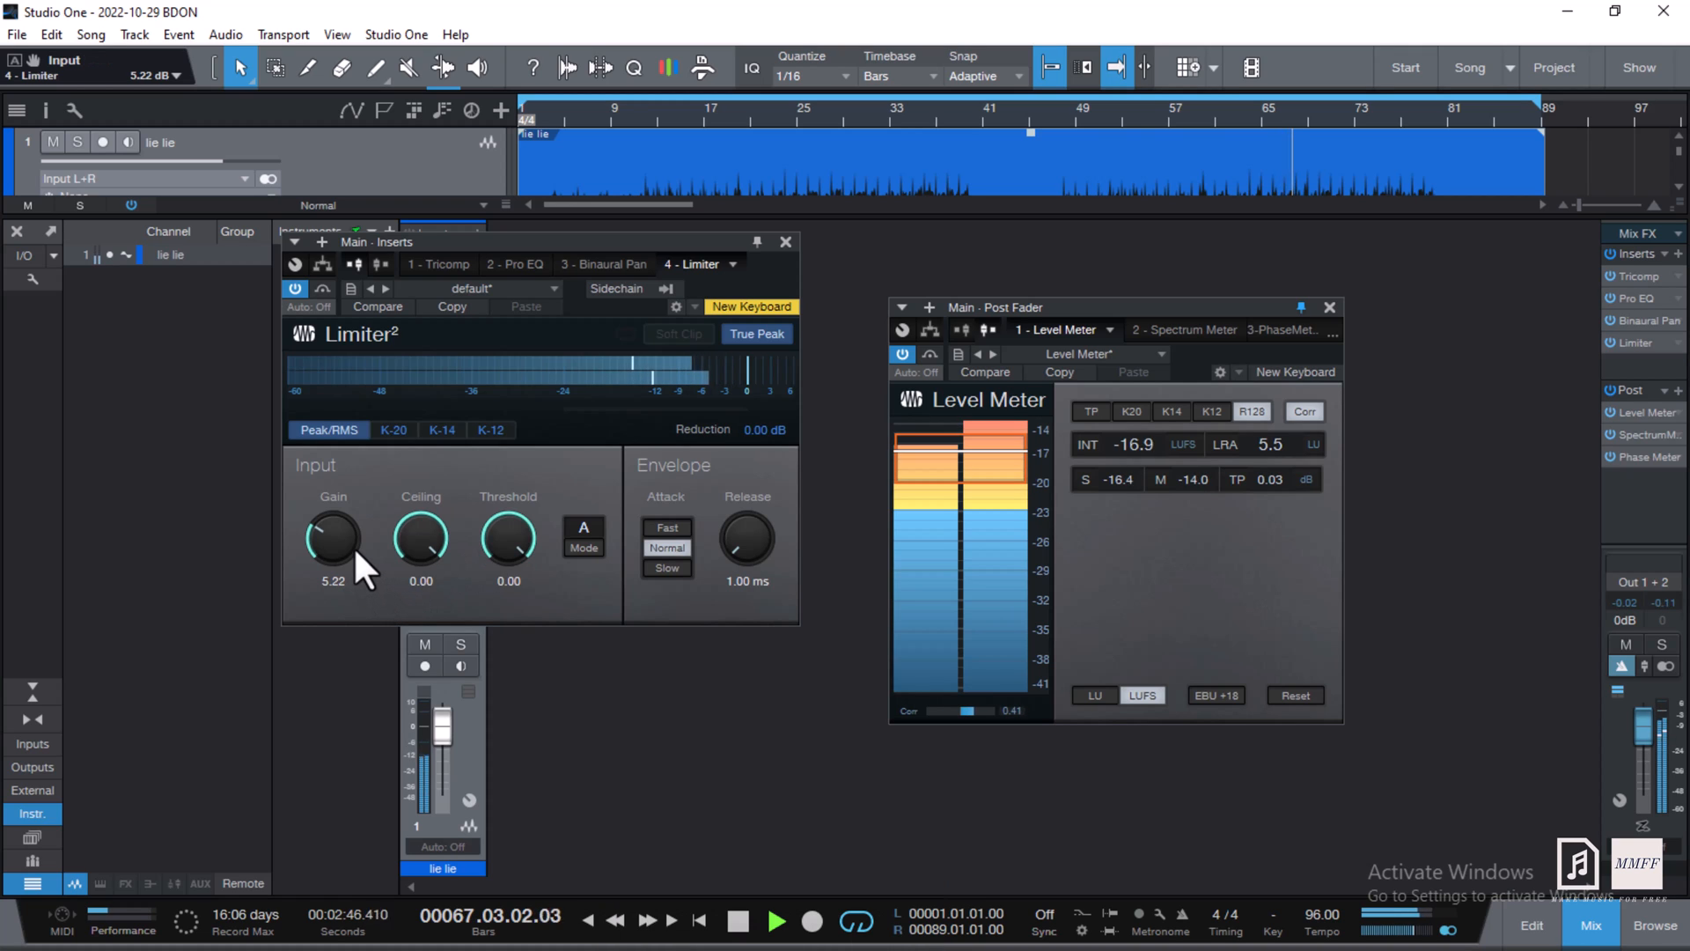
pyautogui.scroll(2, 352, 546)
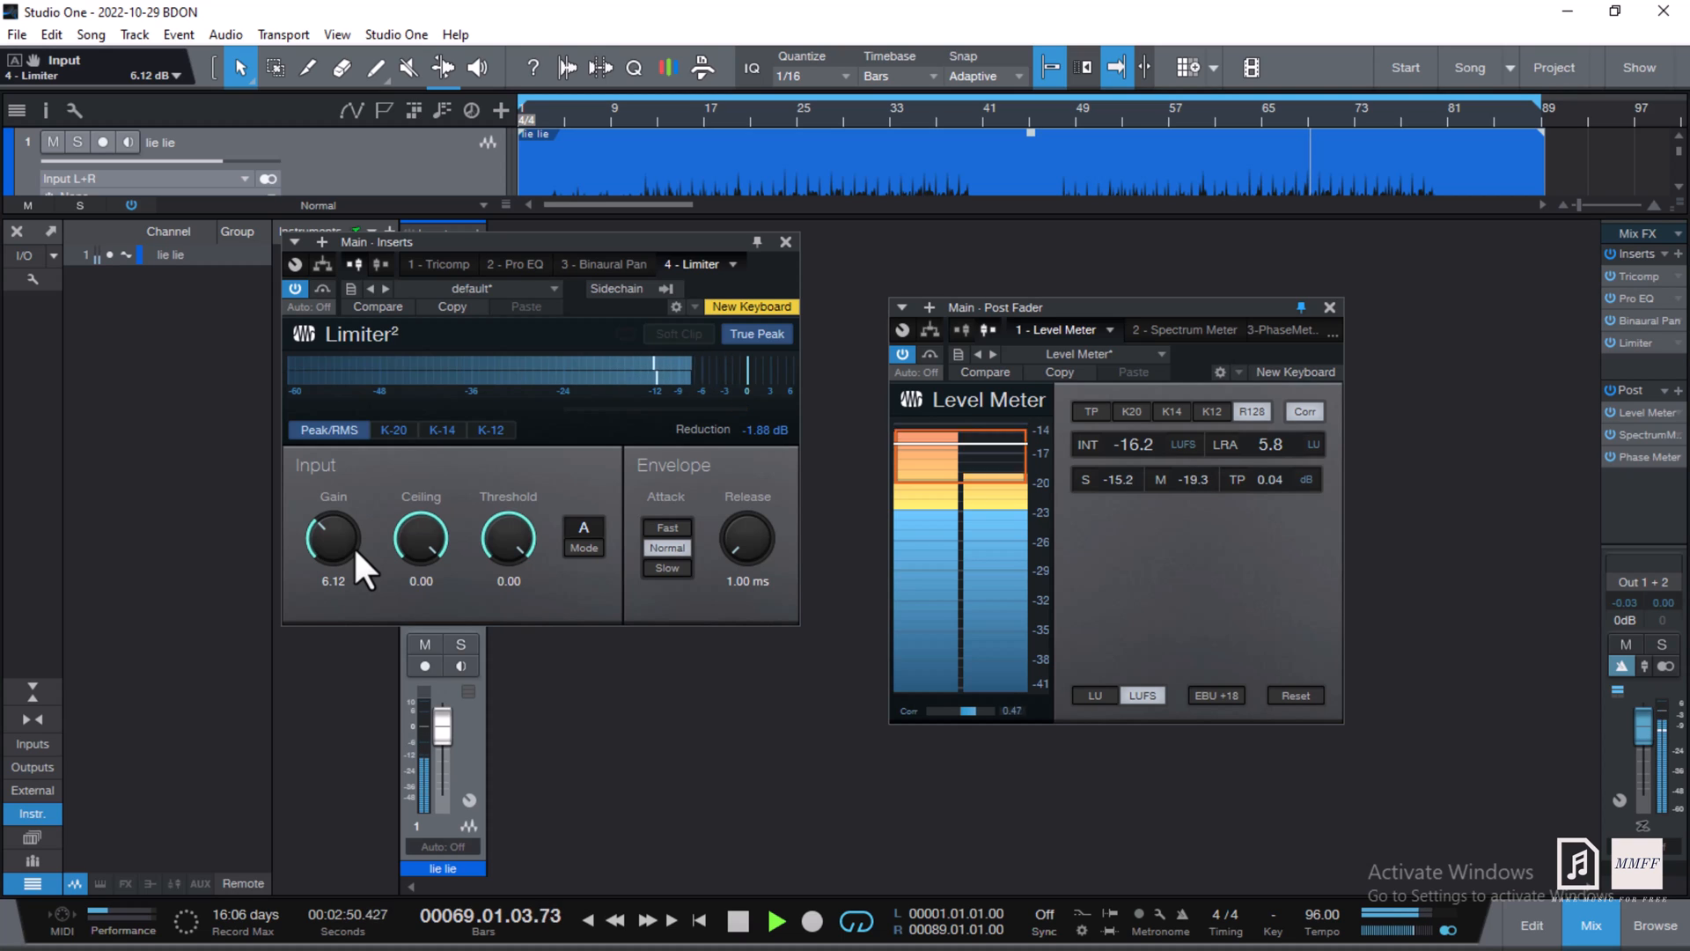
pyautogui.scroll(2, 352, 546)
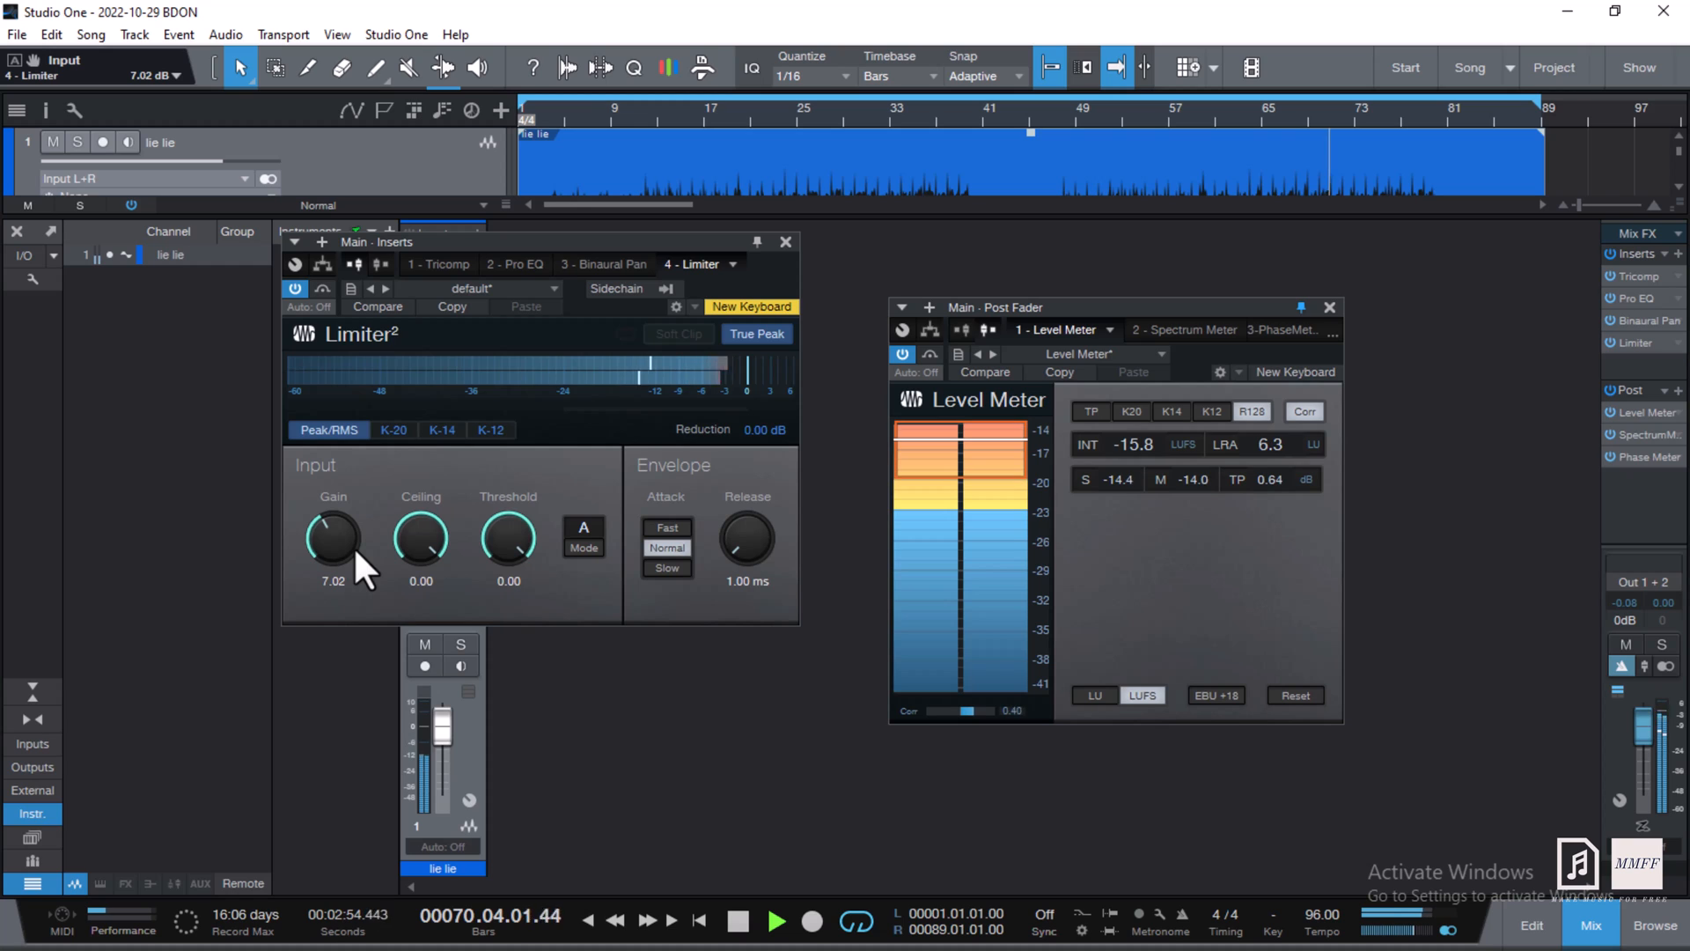
pyautogui.scroll(2, 353, 546)
pyautogui.scroll(2, 352, 546)
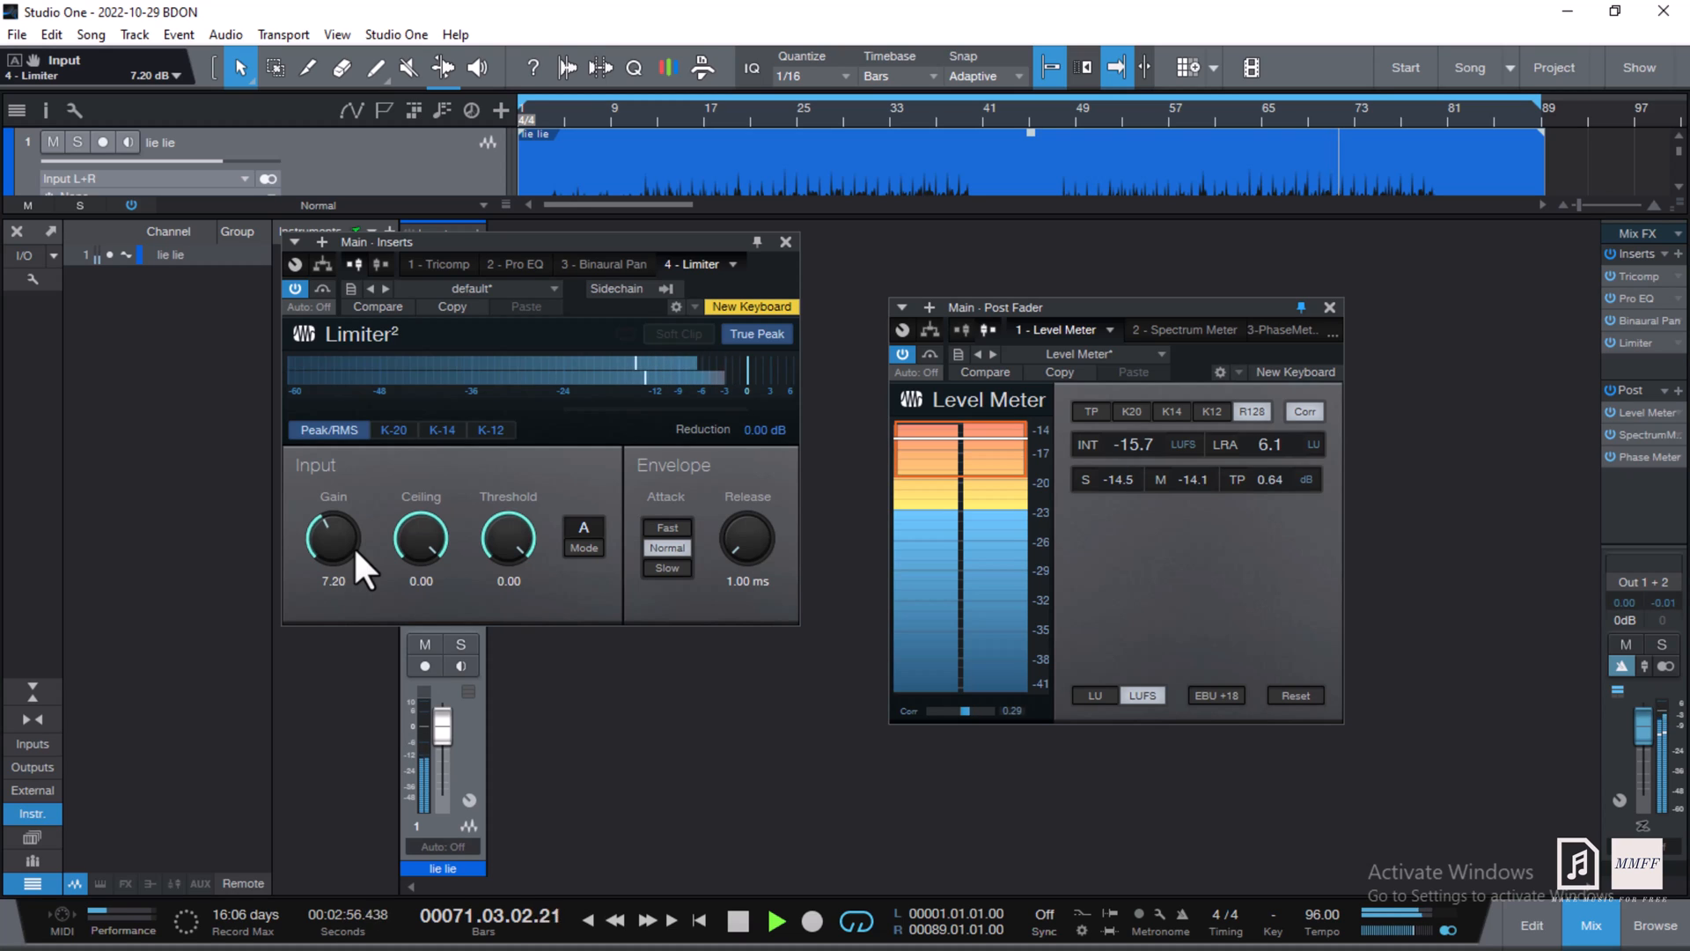
pyautogui.scroll(1, 352, 545)
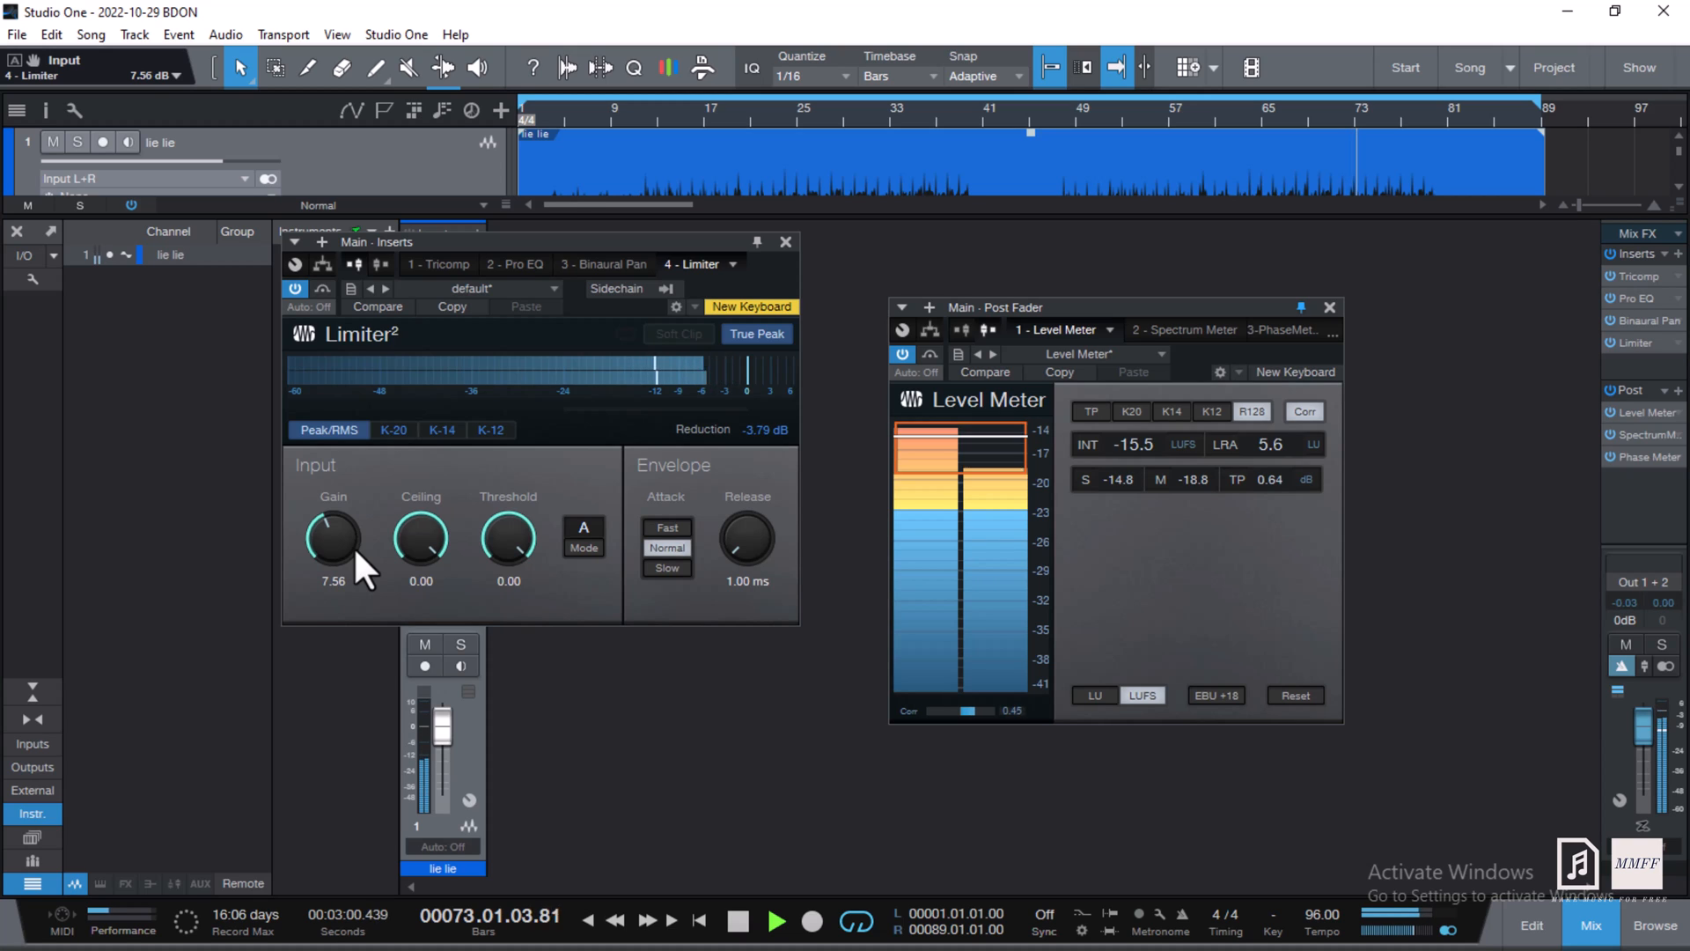
pyautogui.scroll(2, 352, 546)
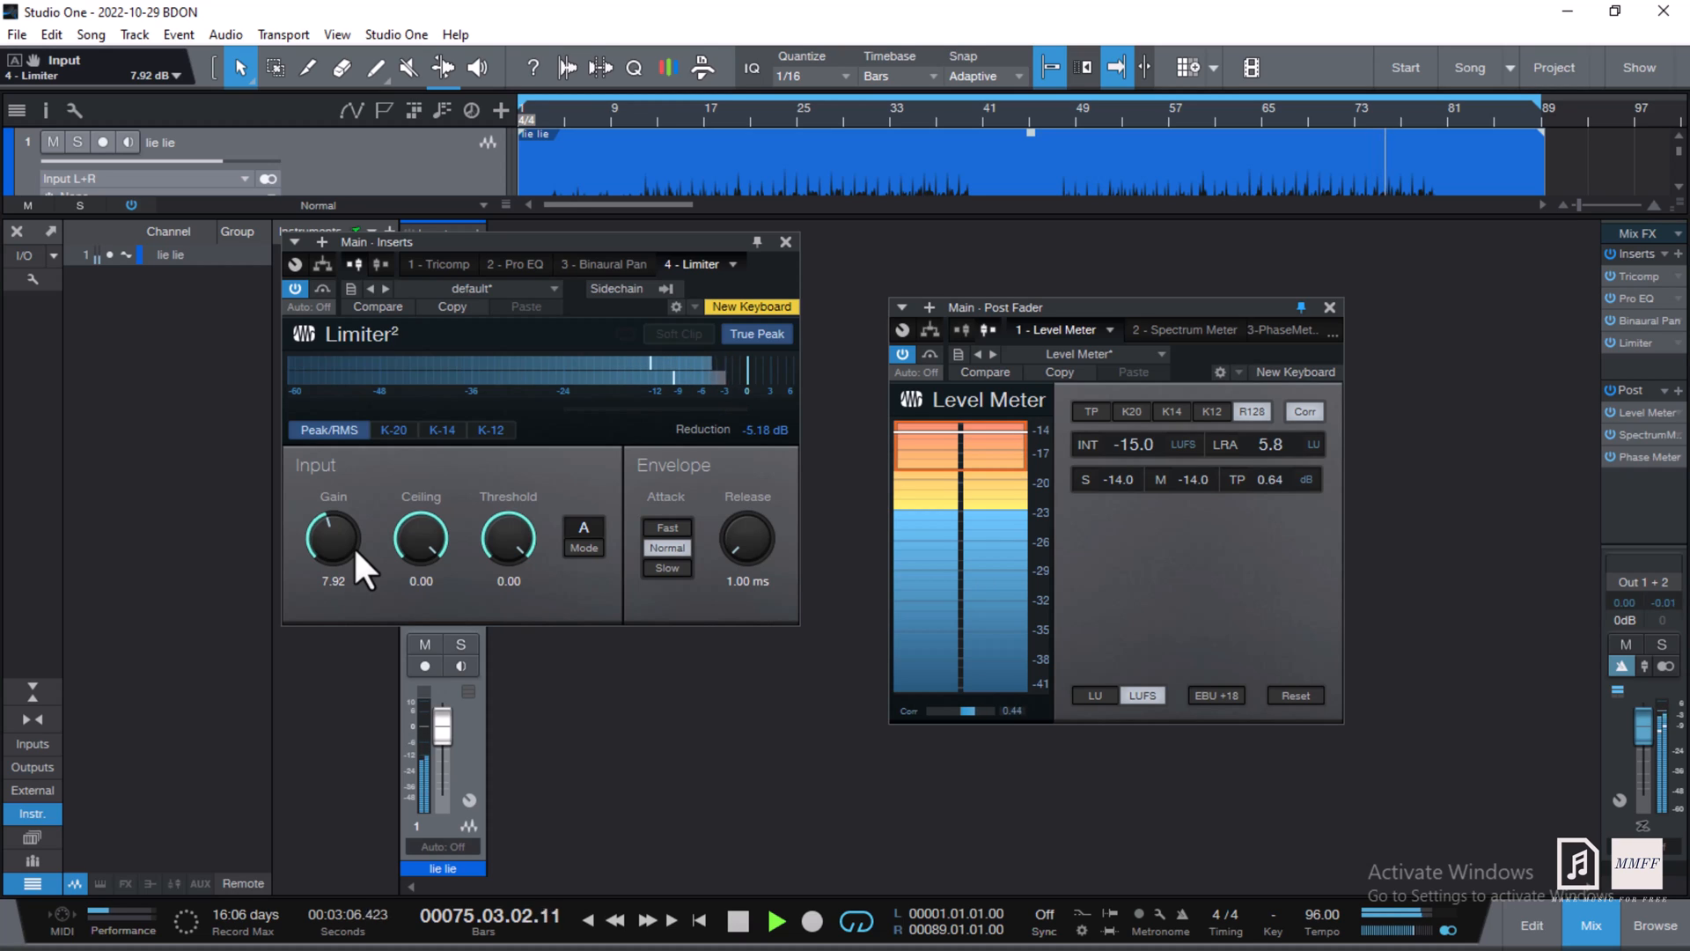
pyautogui.scroll(-2, 352, 546)
pyautogui.scroll(-2, 352, 546)
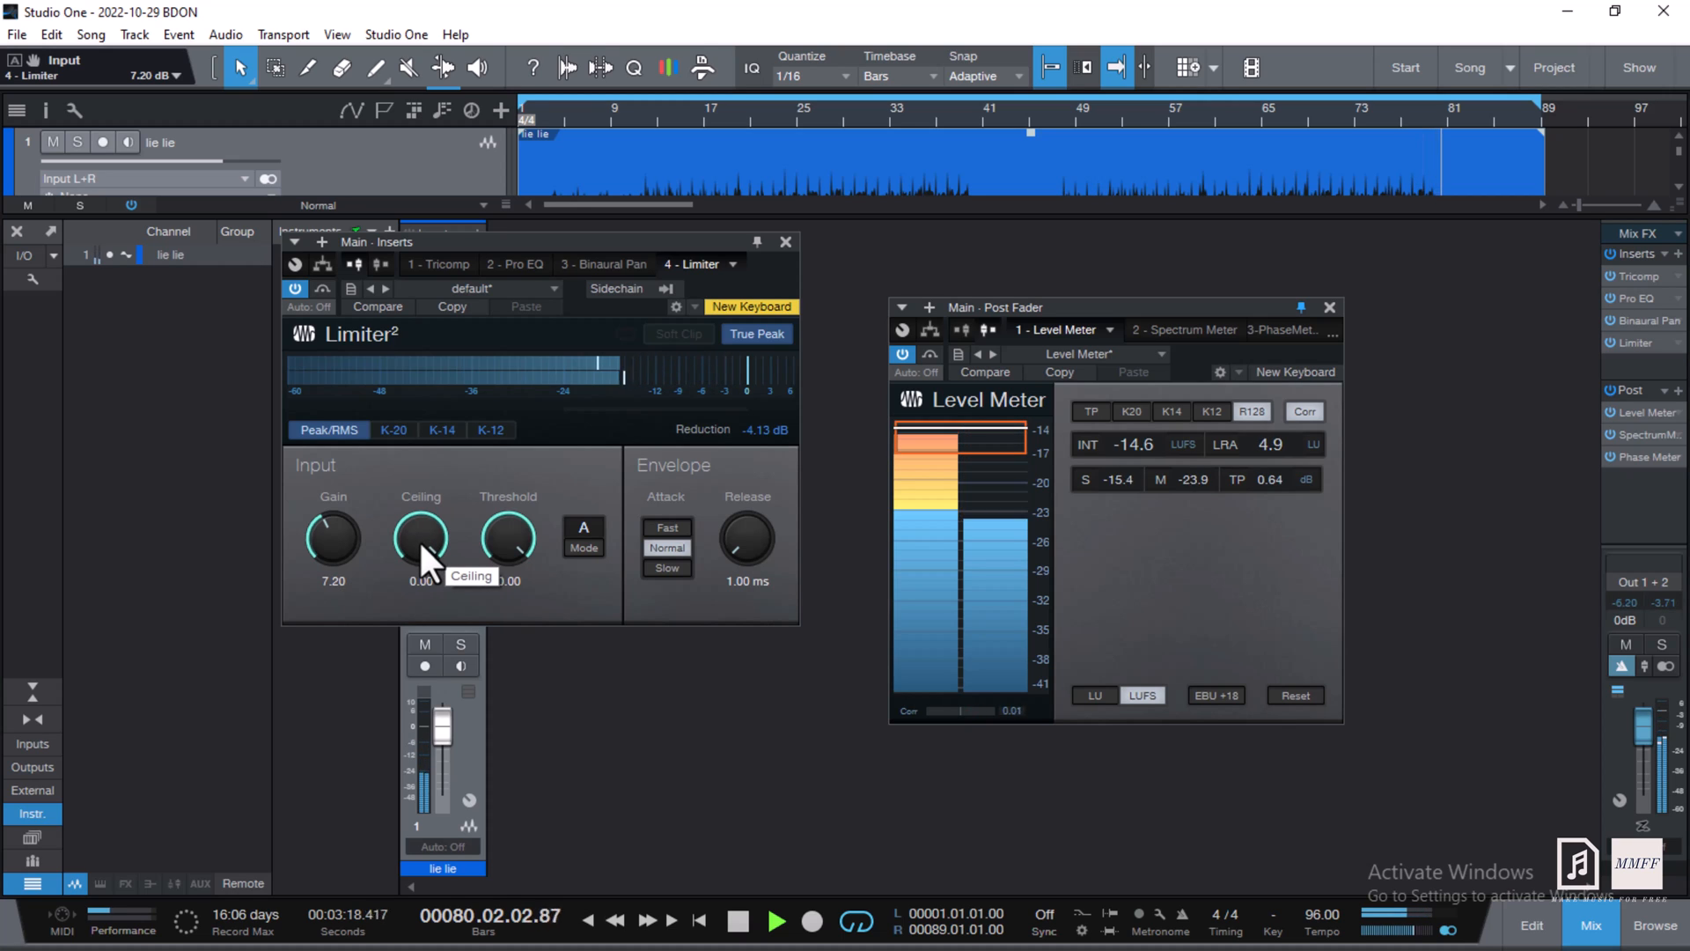
# - Set the Limiter attack to Fast and replay from bar 60, resetting the gain reduction reading
pyautogui.press('space')
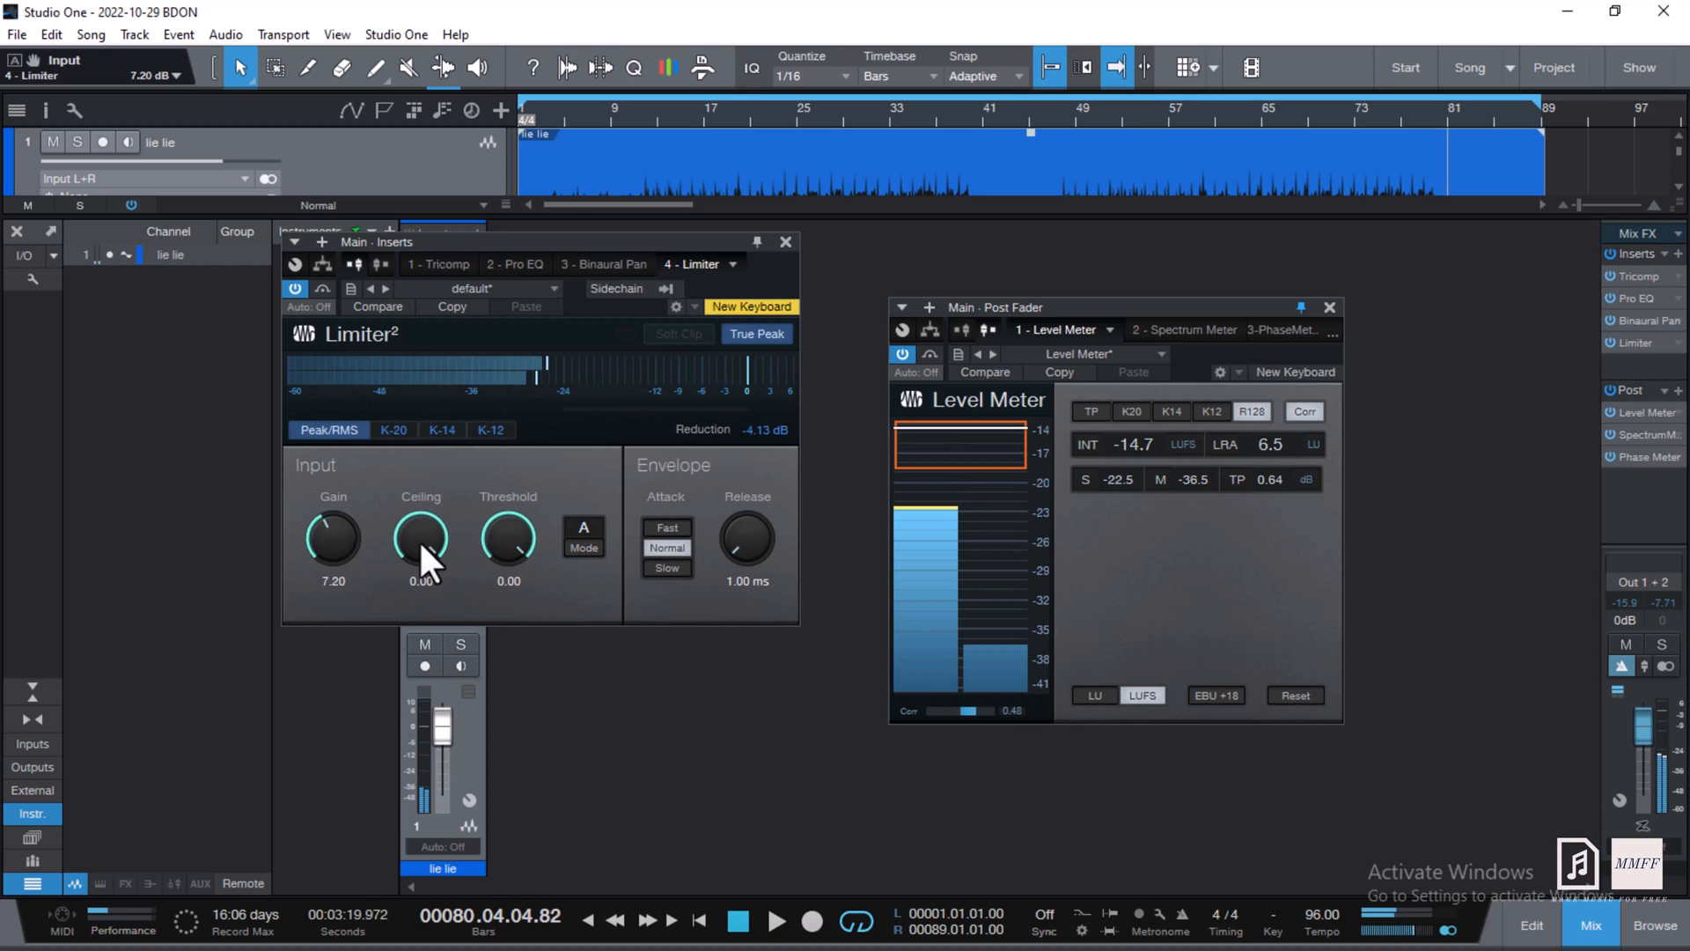
pyautogui.click(669, 528)
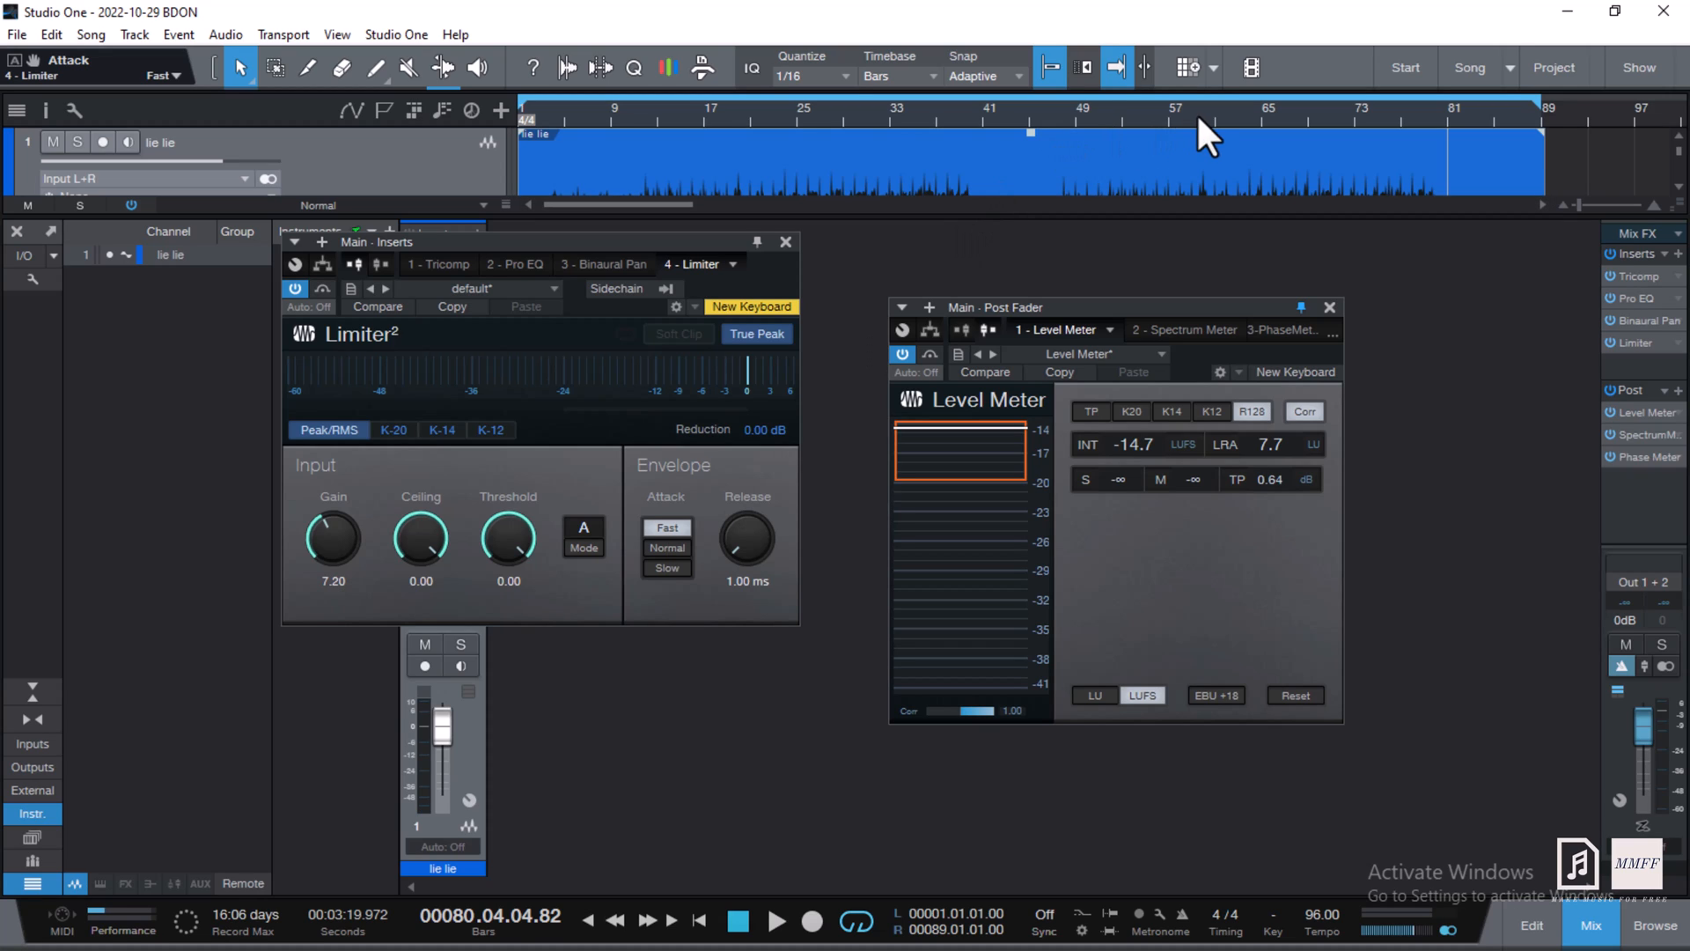
pyautogui.click(1210, 149)
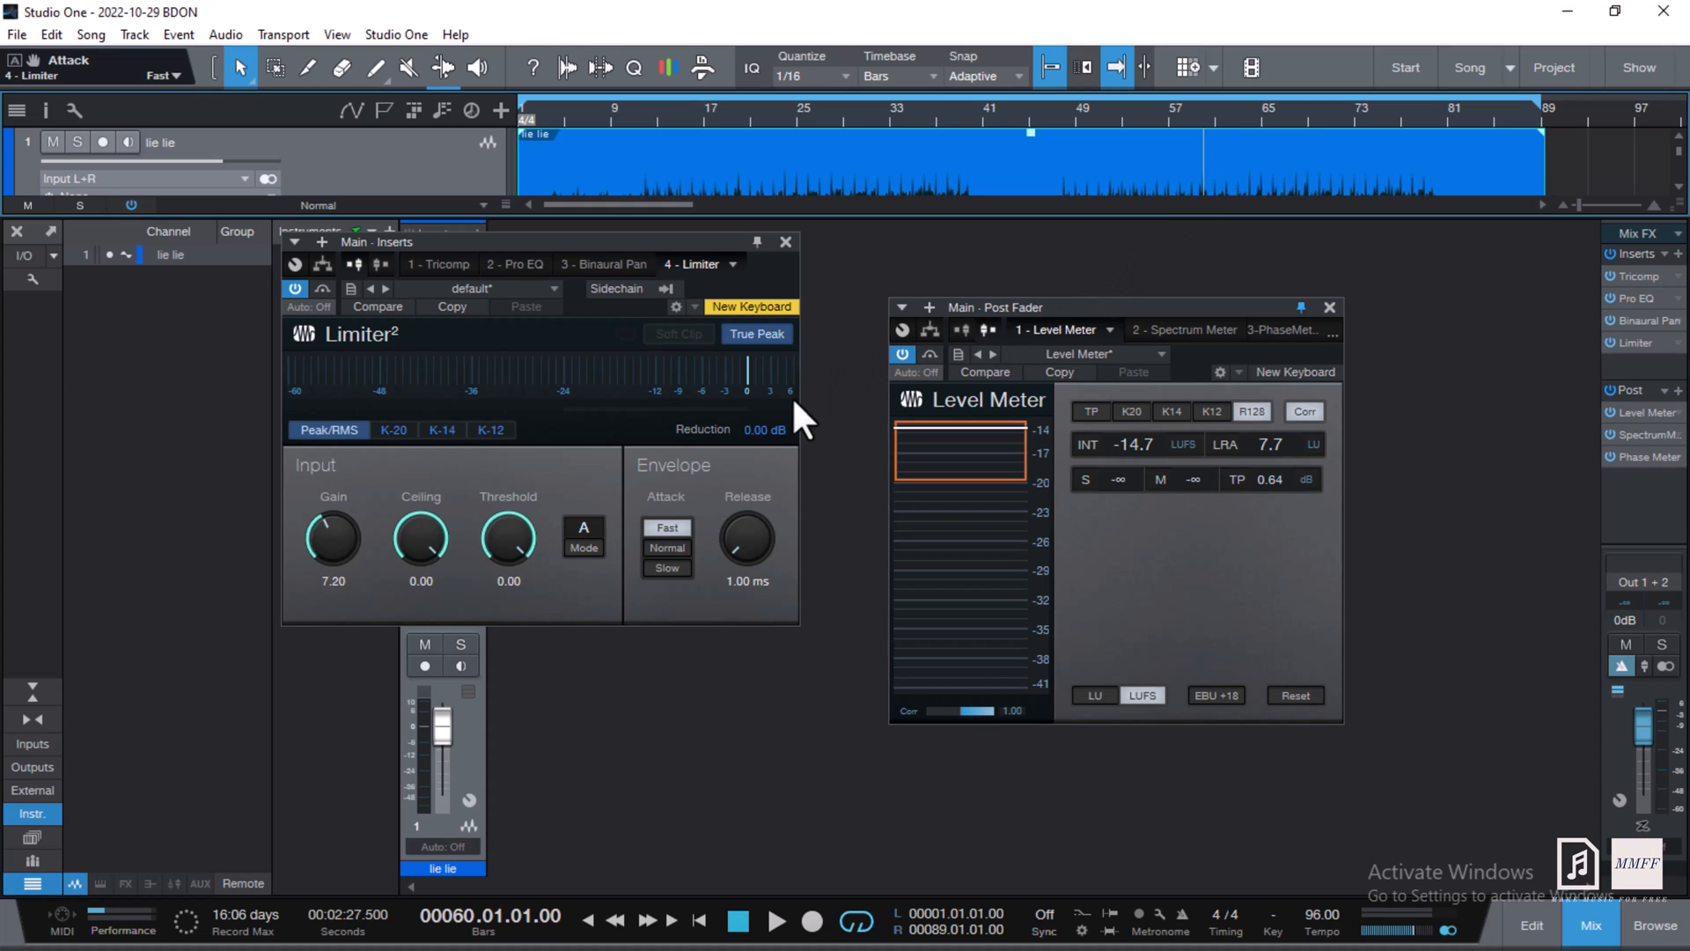
pyautogui.press('space')
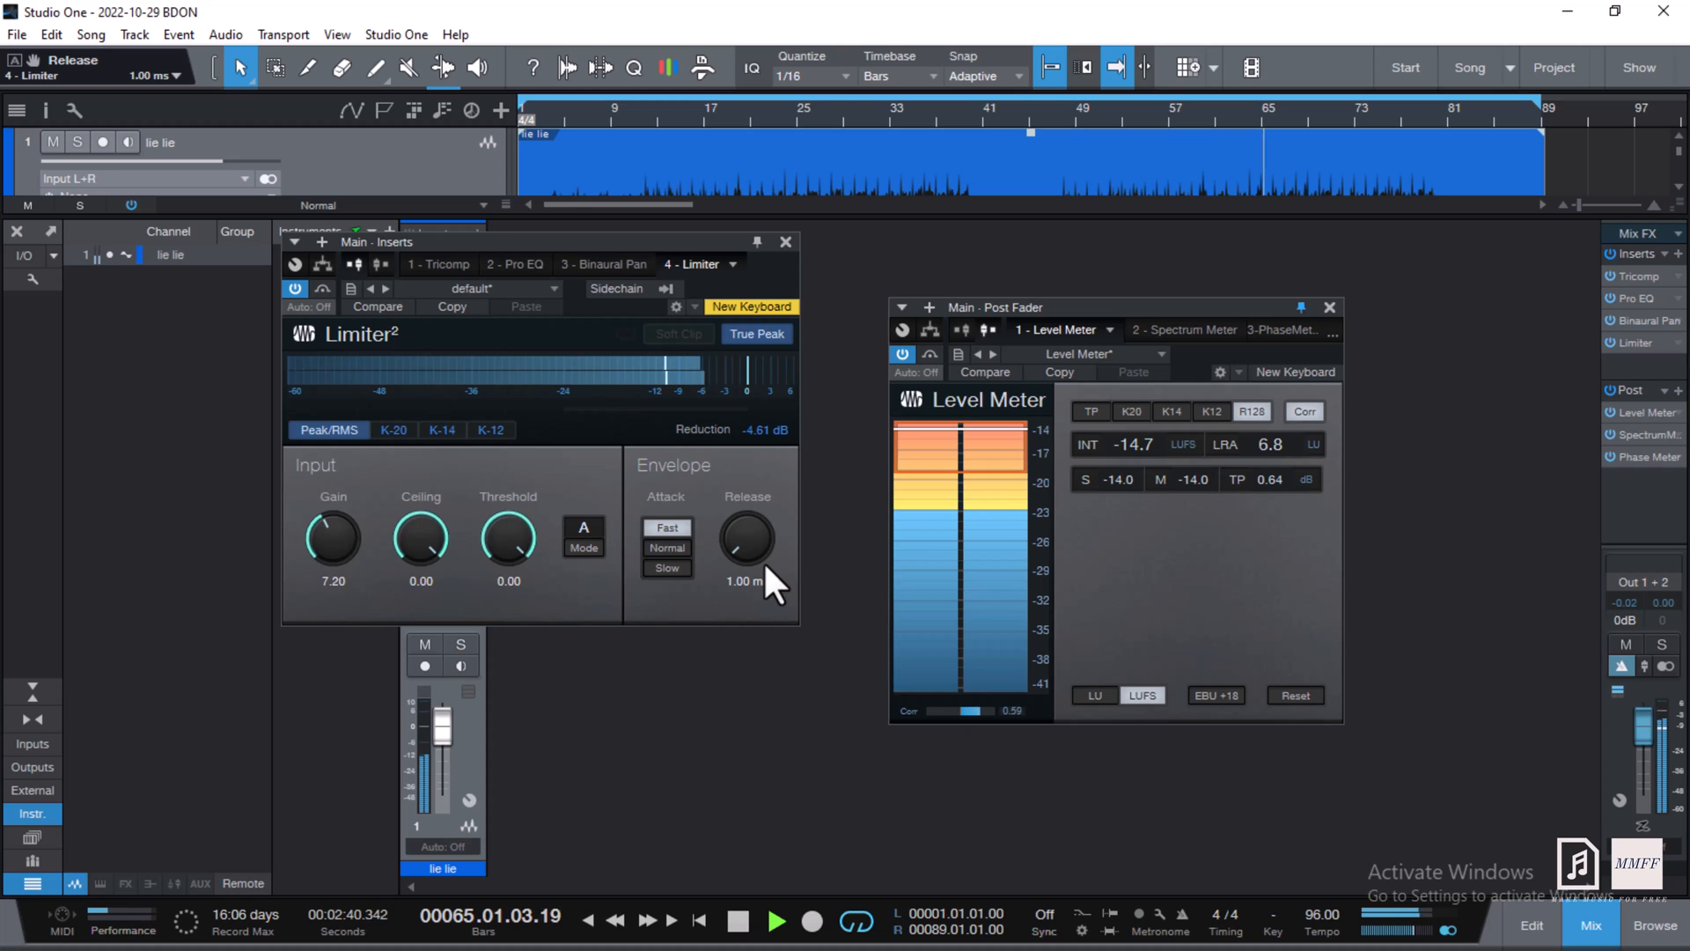
pyautogui.click(771, 437)
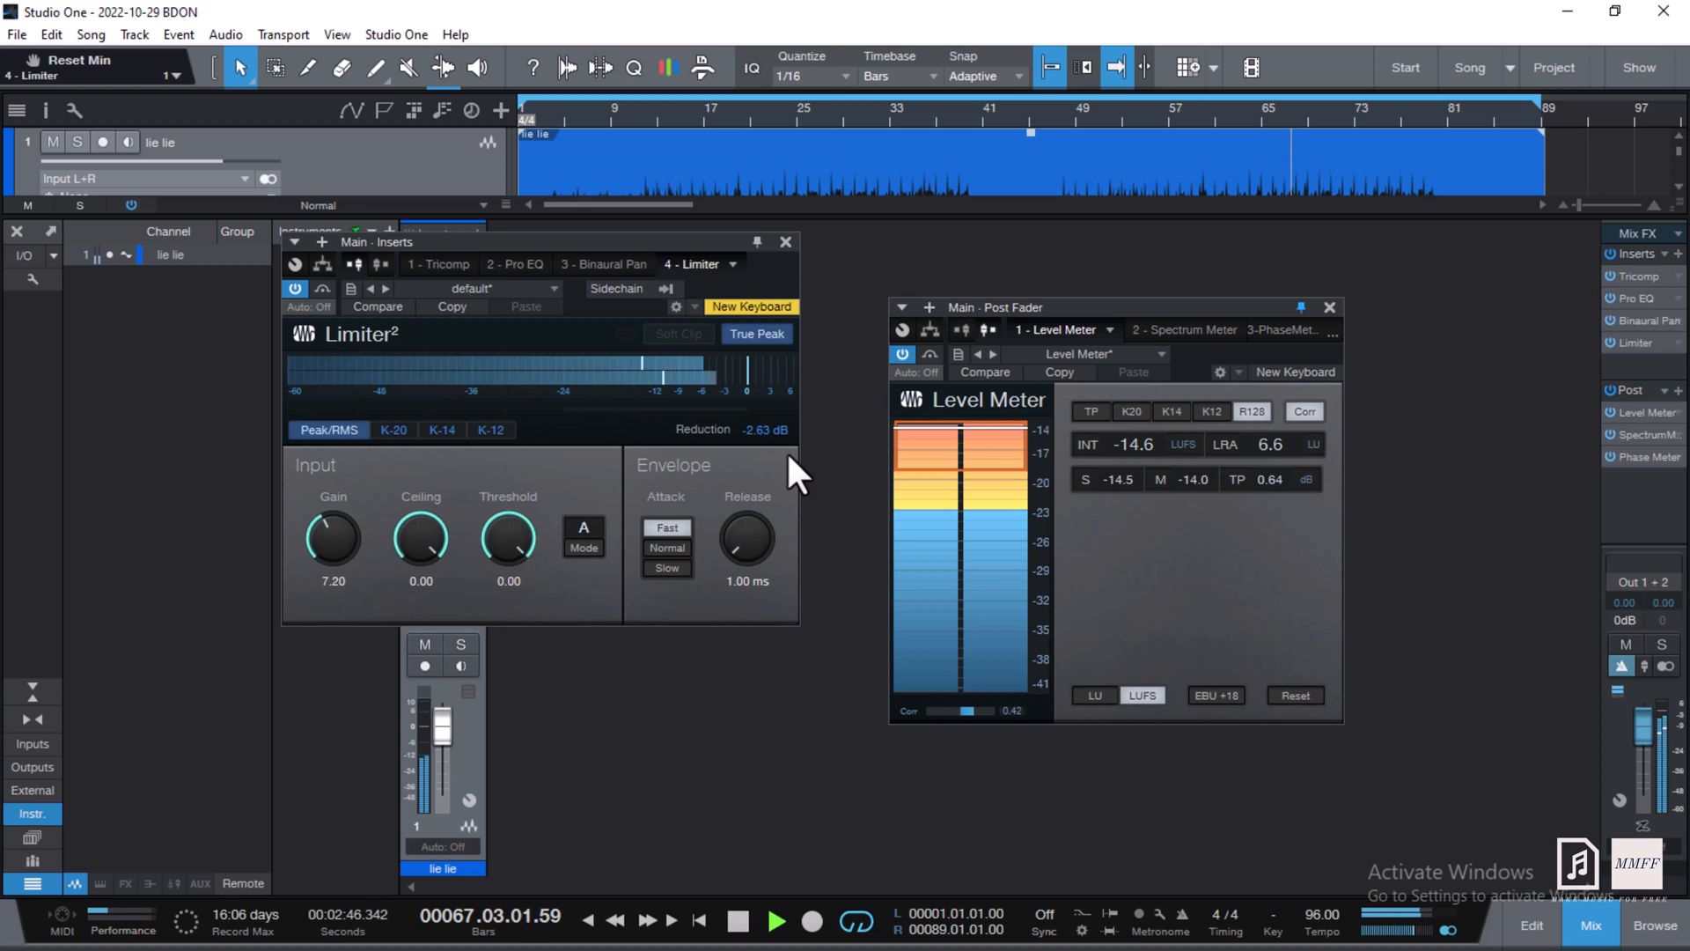
pyautogui.click(784, 240)
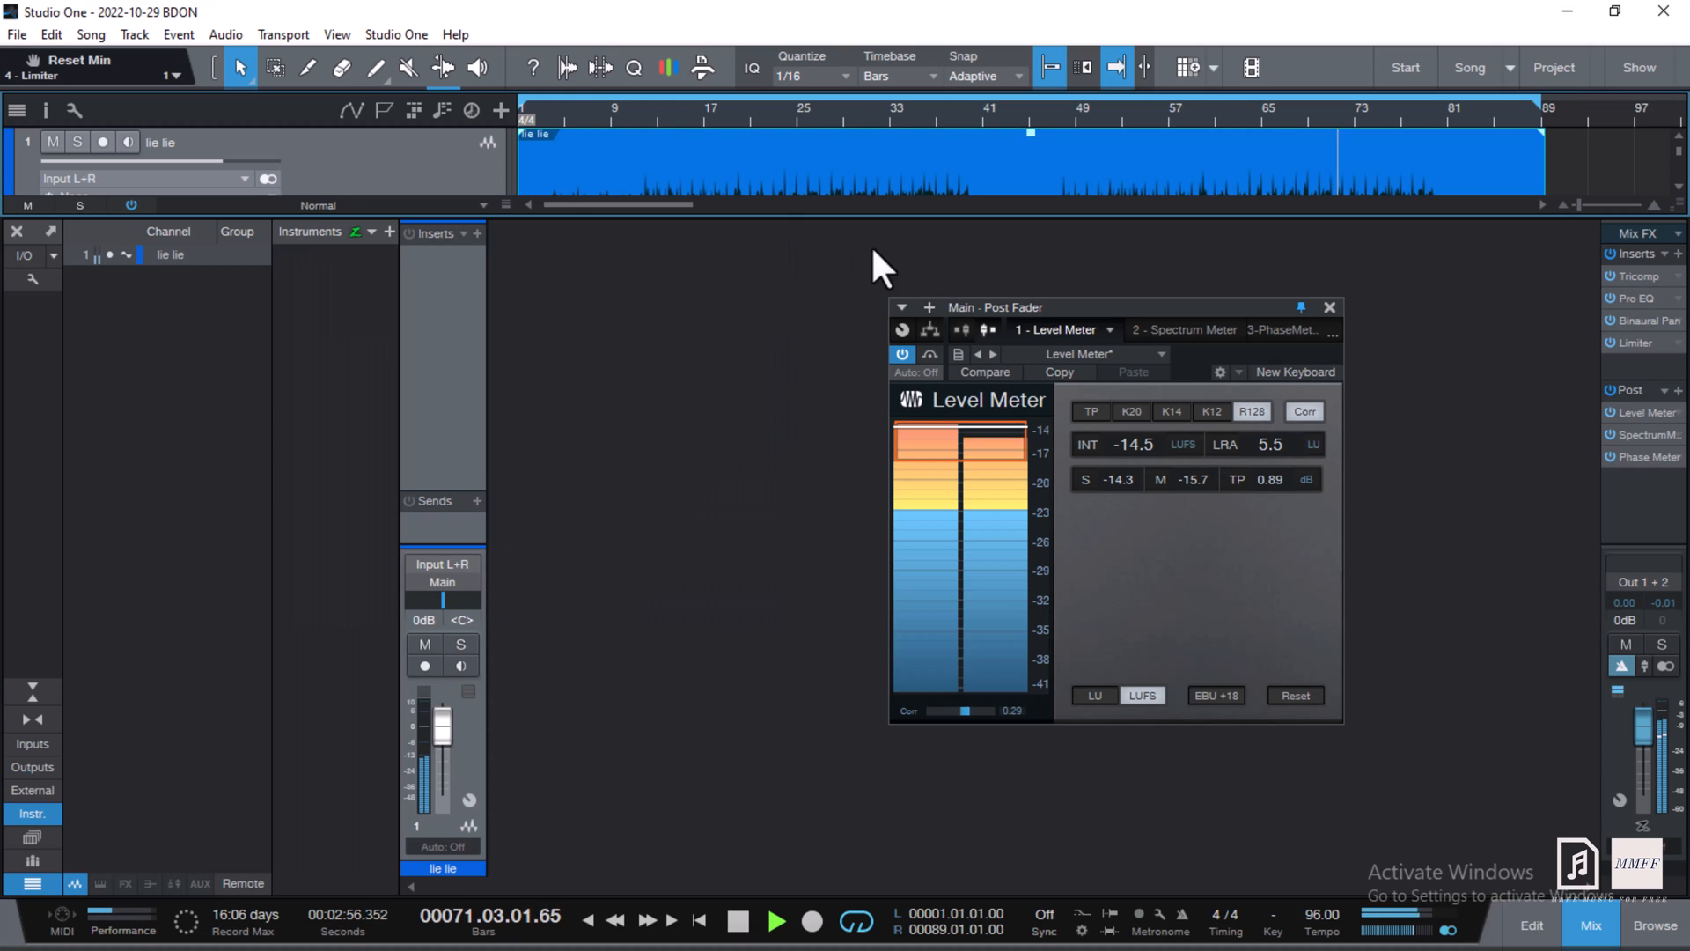
pyautogui.press('space')
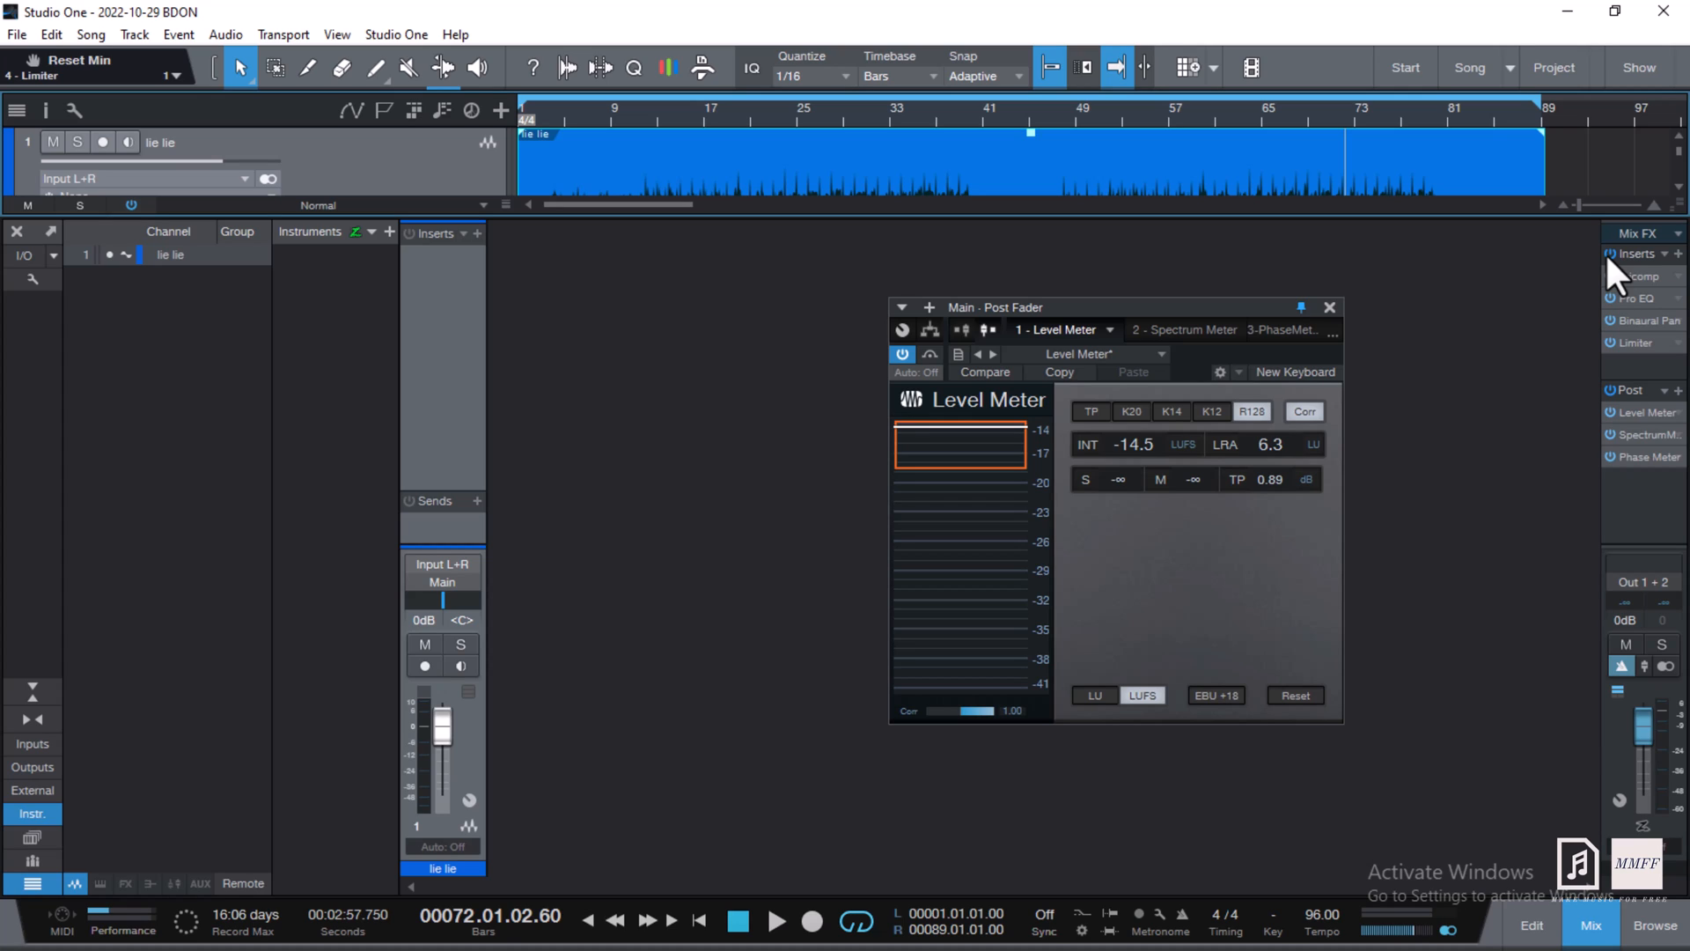
pyautogui.click(1606, 254)
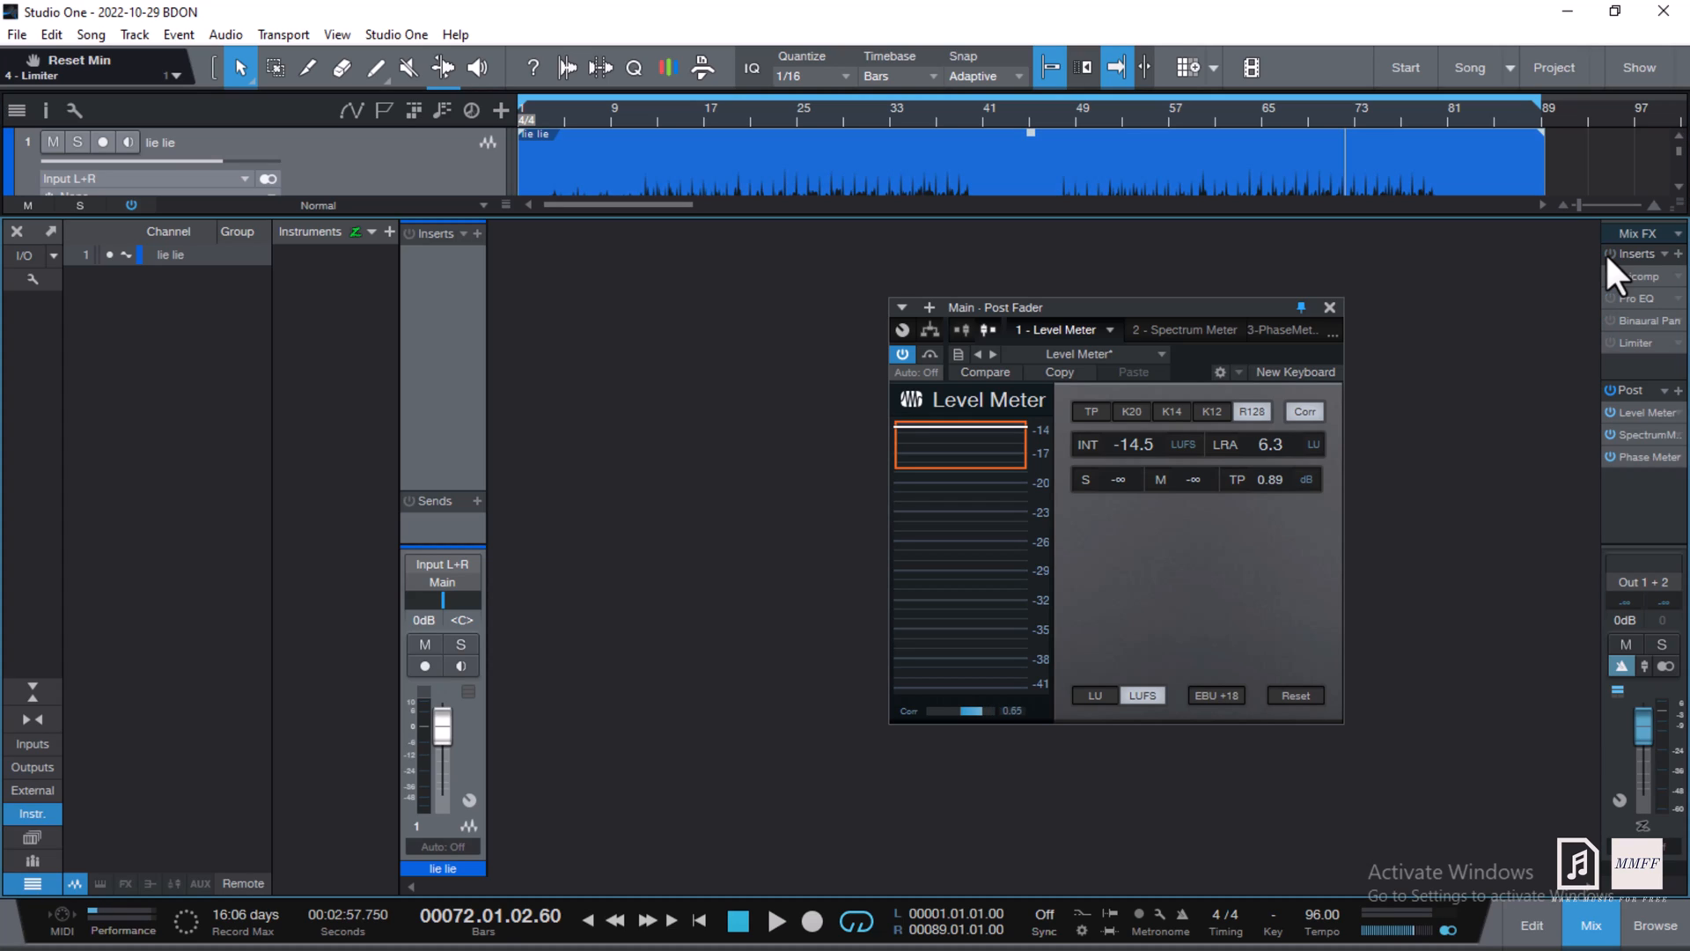
pyautogui.press('space')
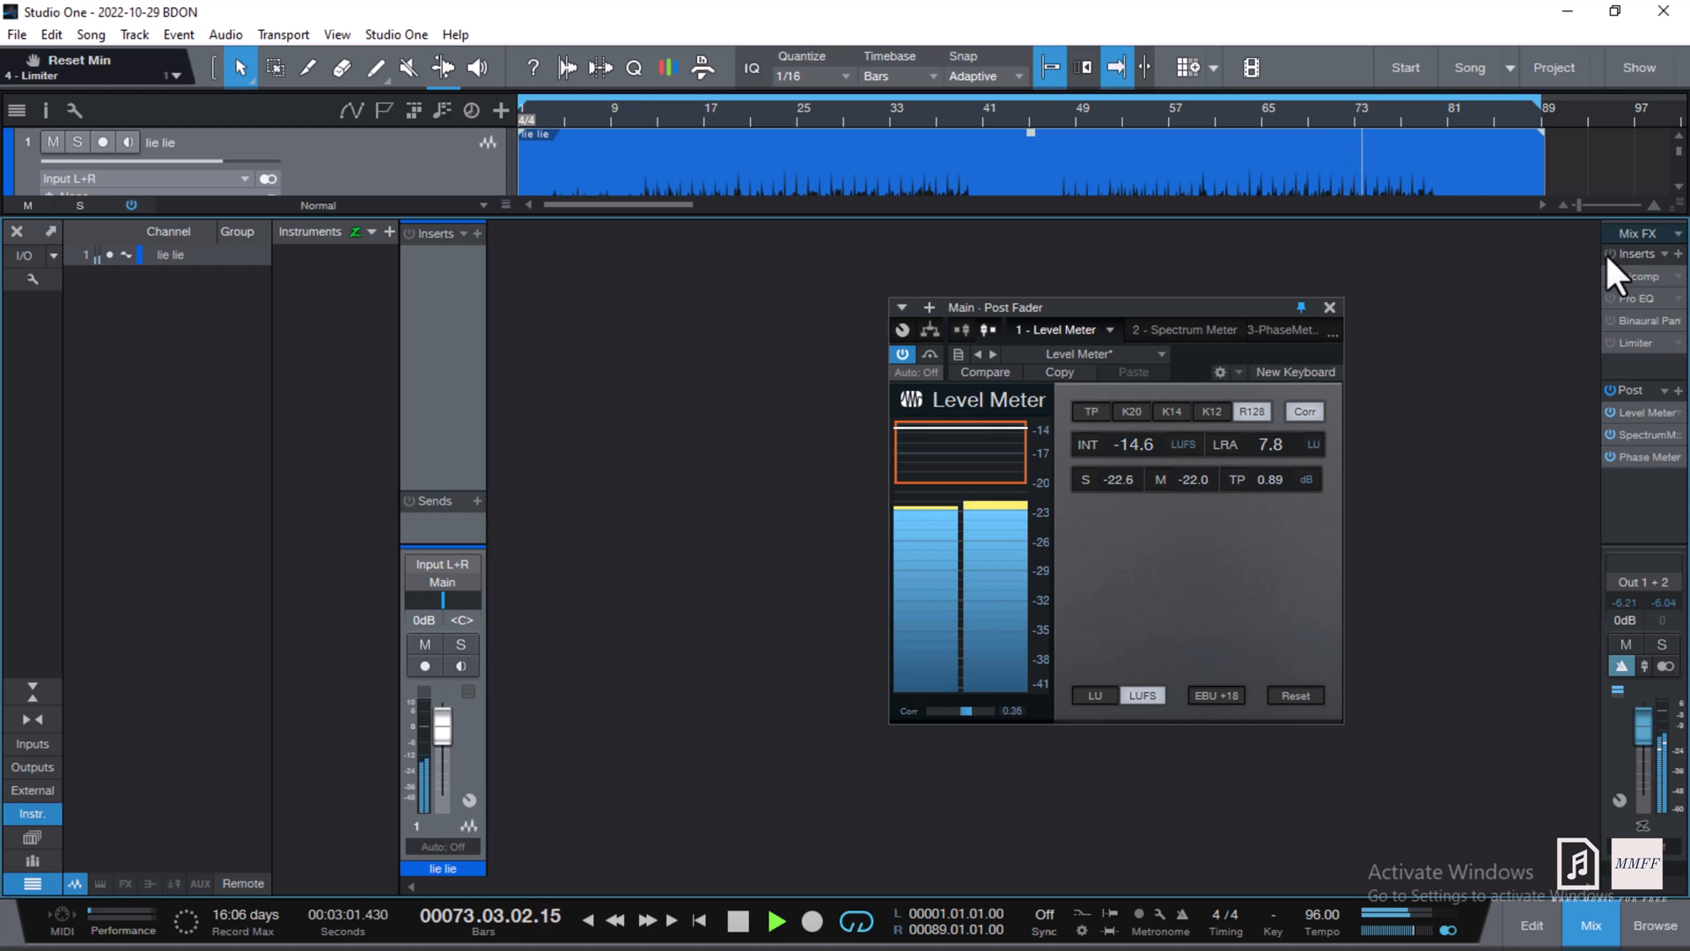
pyautogui.click(1606, 254)
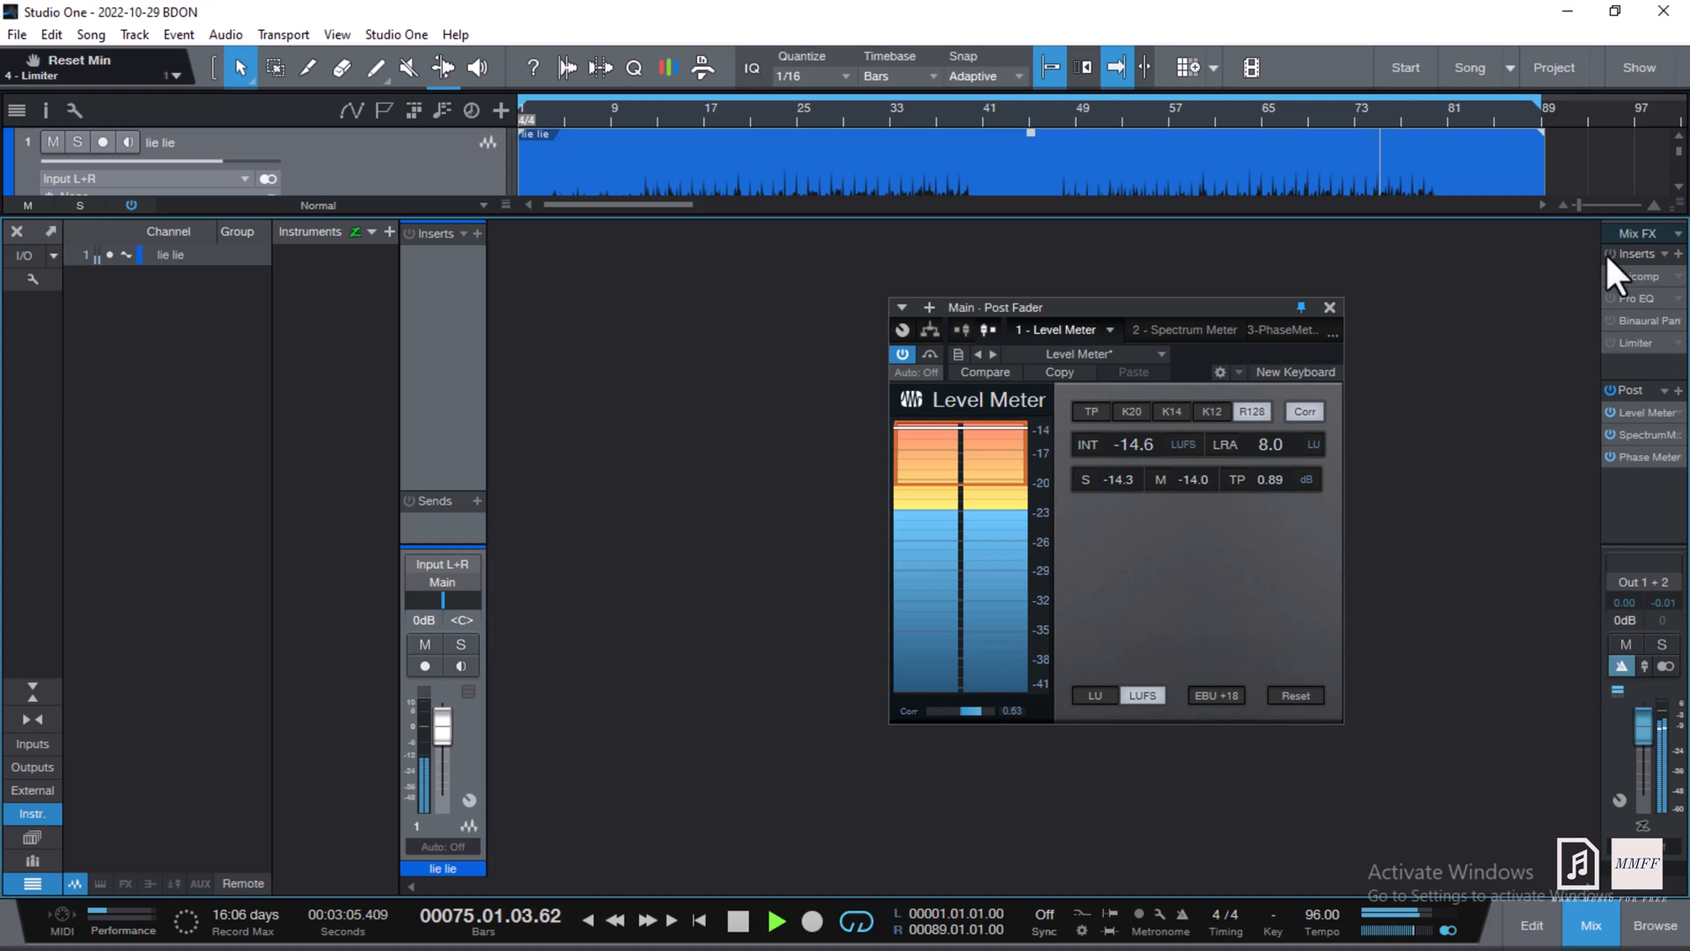
pyautogui.click(1606, 254)
pyautogui.click(1604, 252)
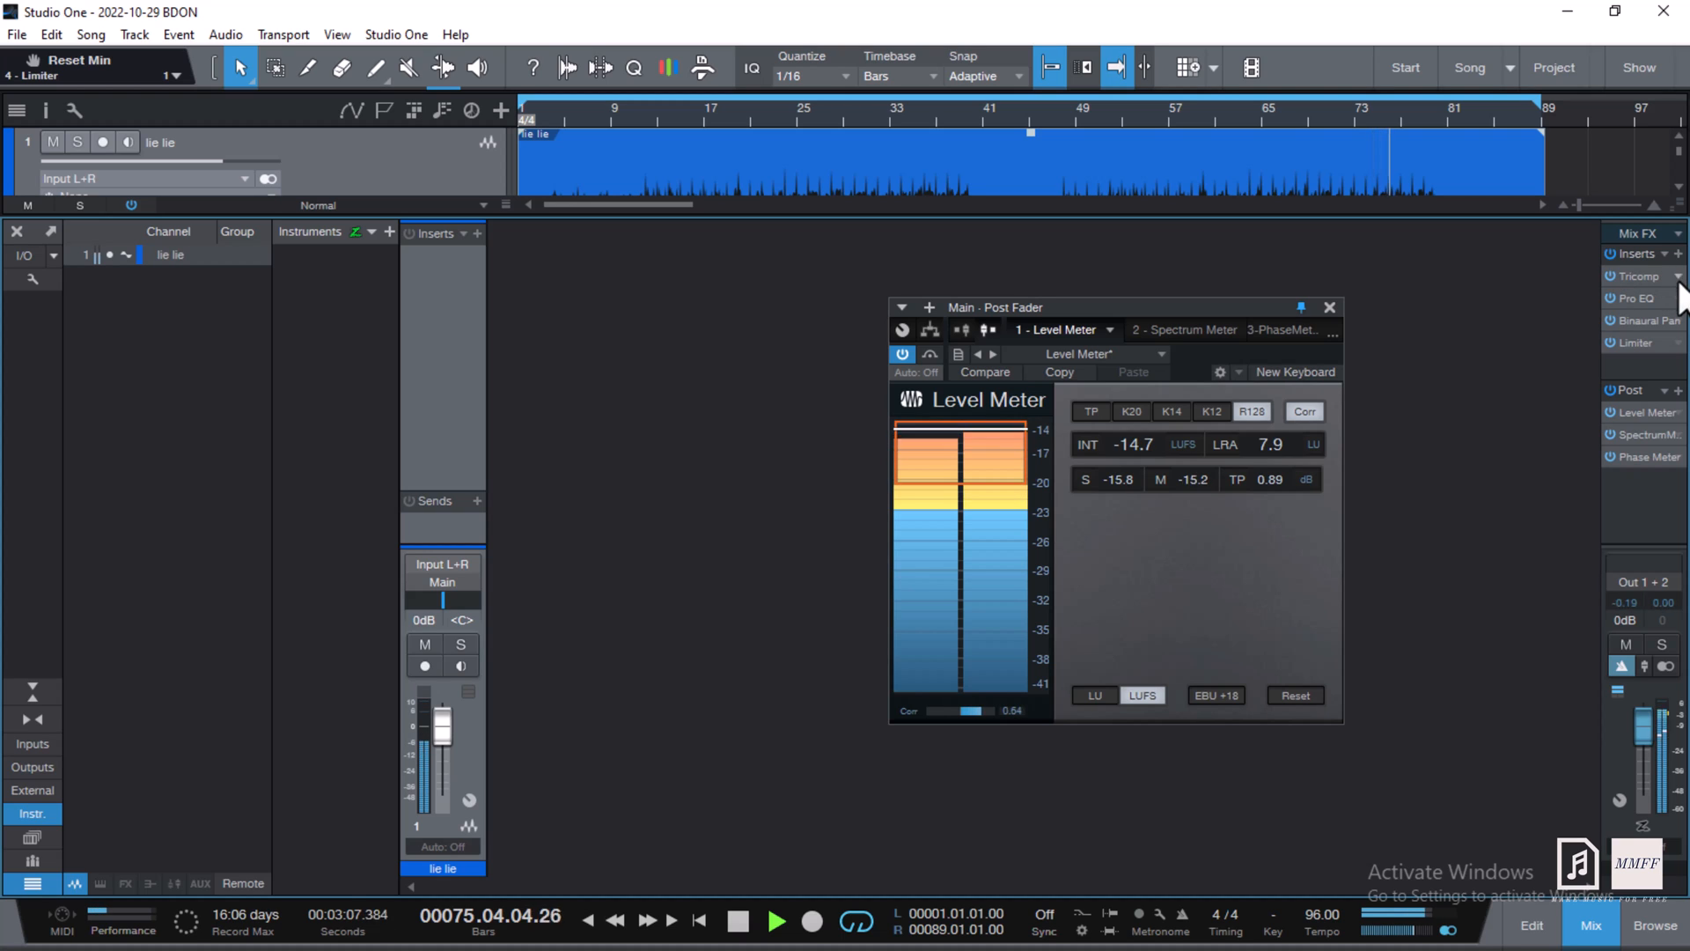
pyautogui.click(1610, 297)
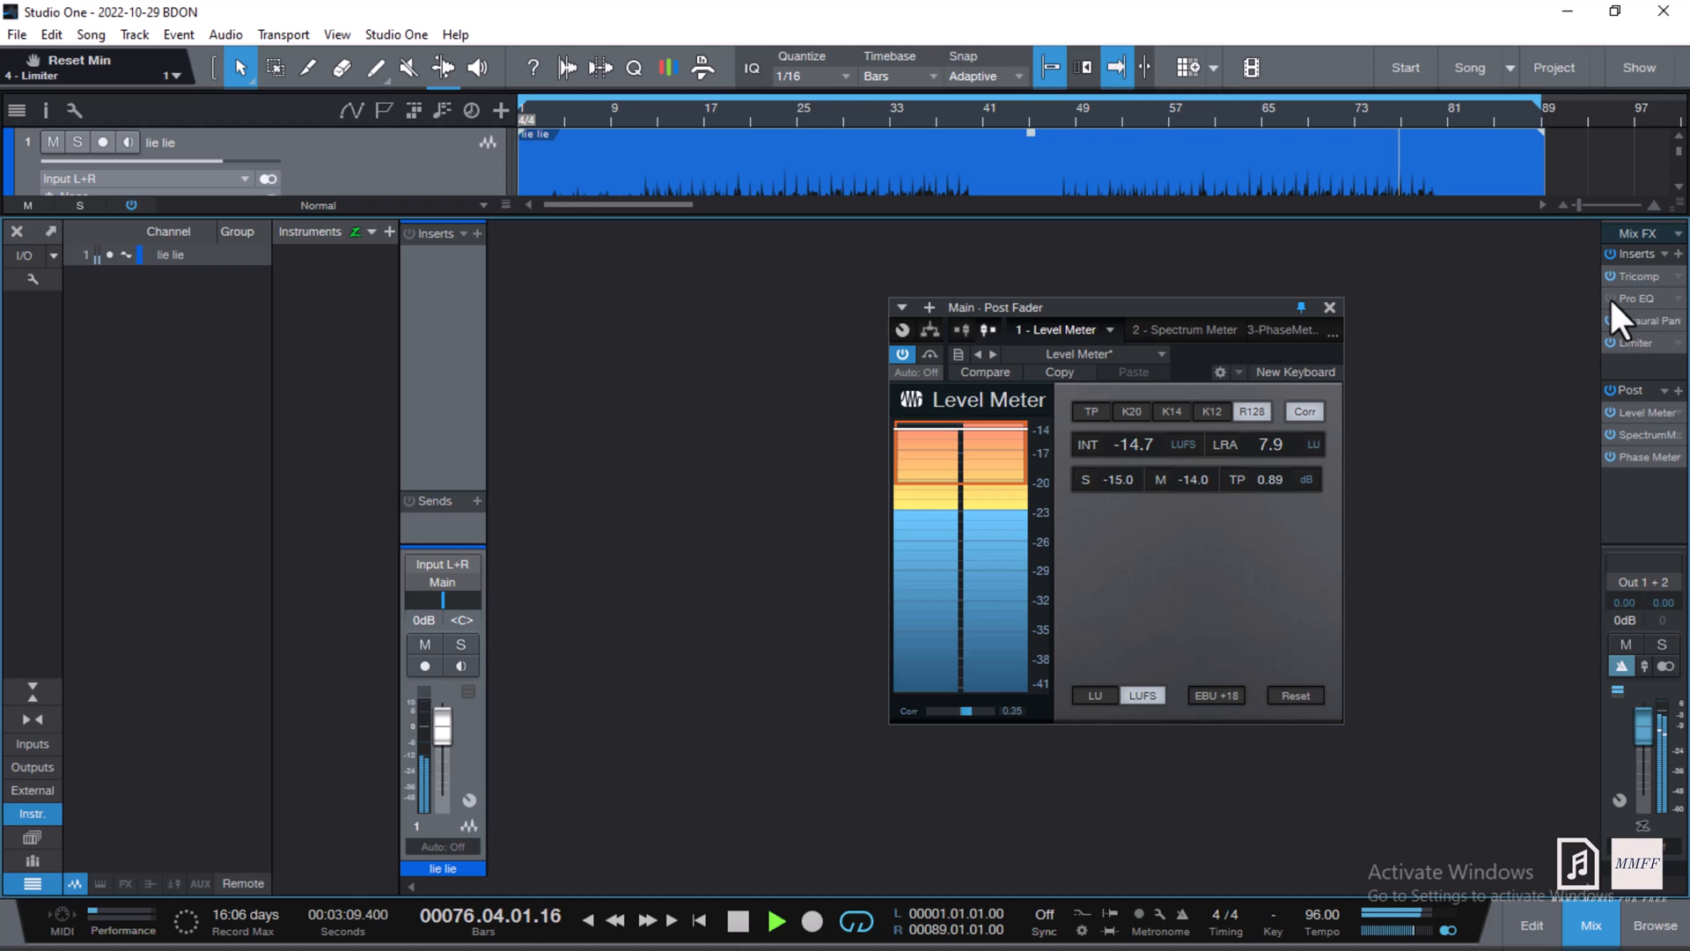
pyautogui.click(1611, 274)
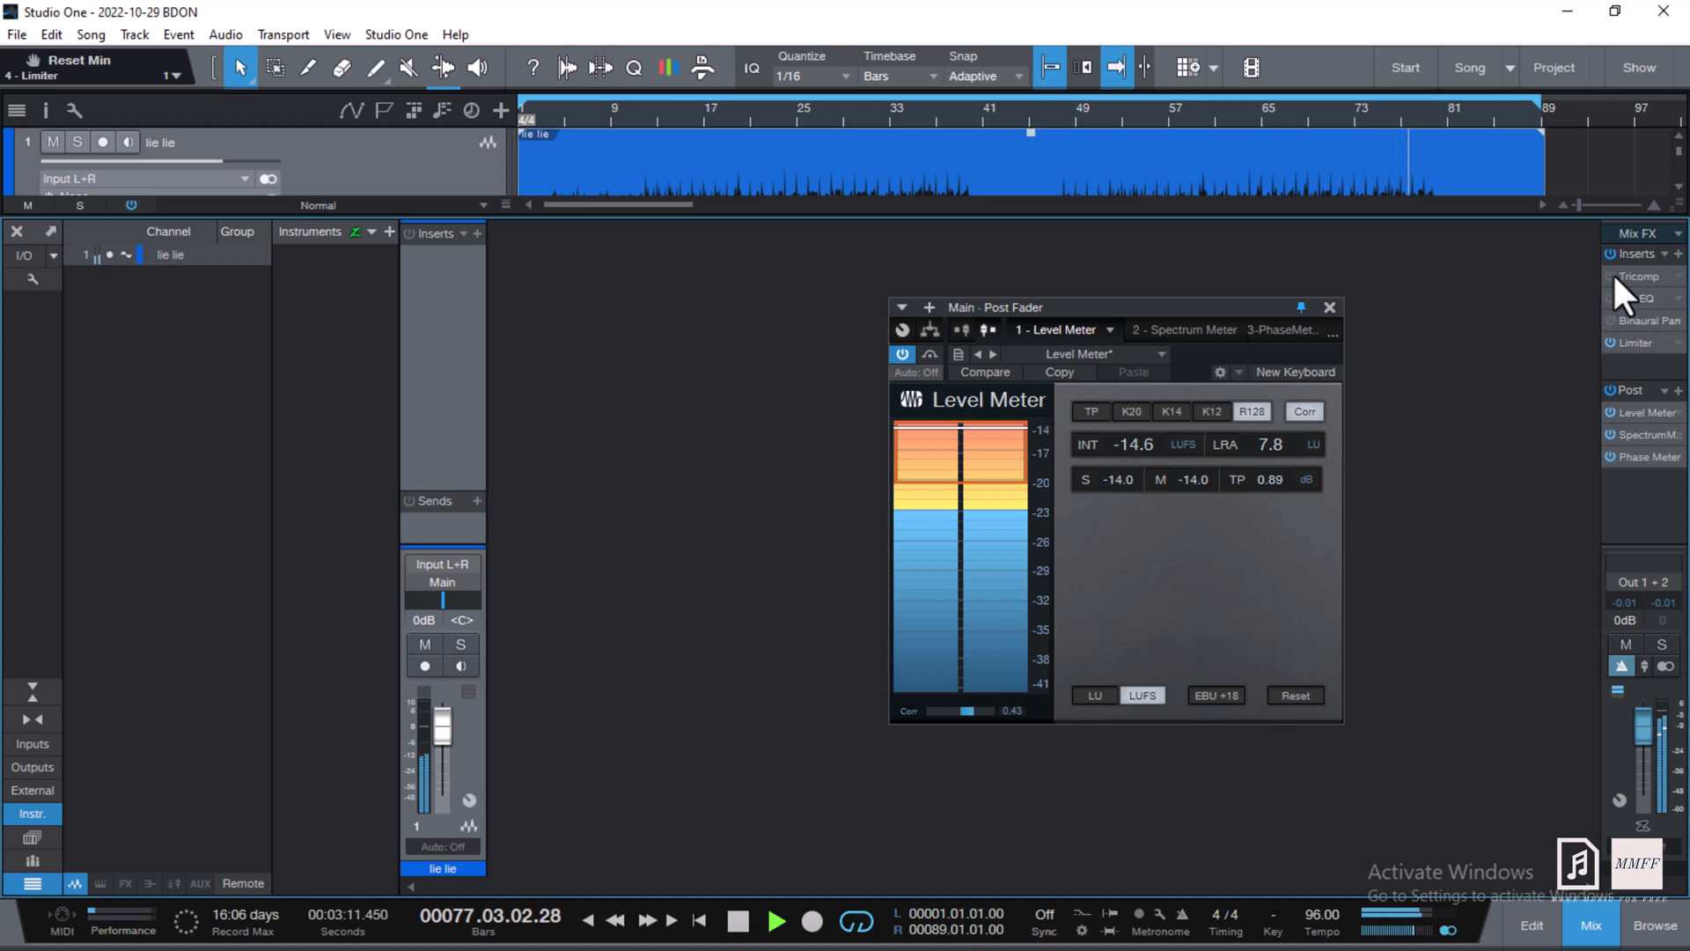
pyautogui.click(1609, 297)
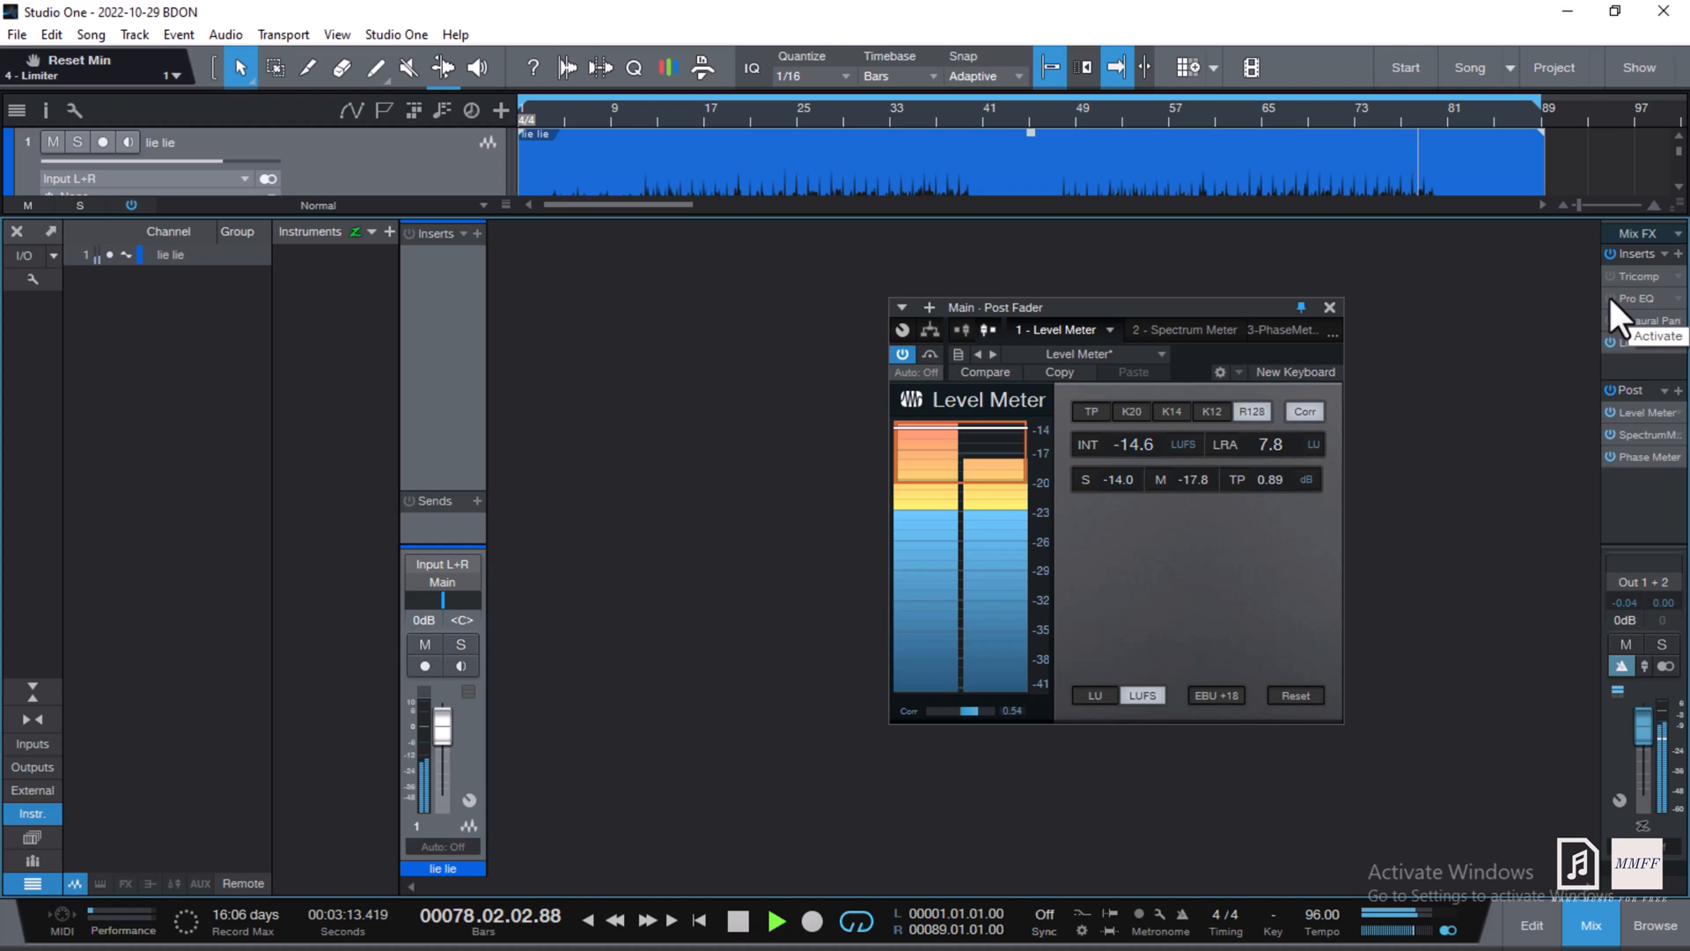
pyautogui.click(1610, 321)
pyautogui.click(1610, 278)
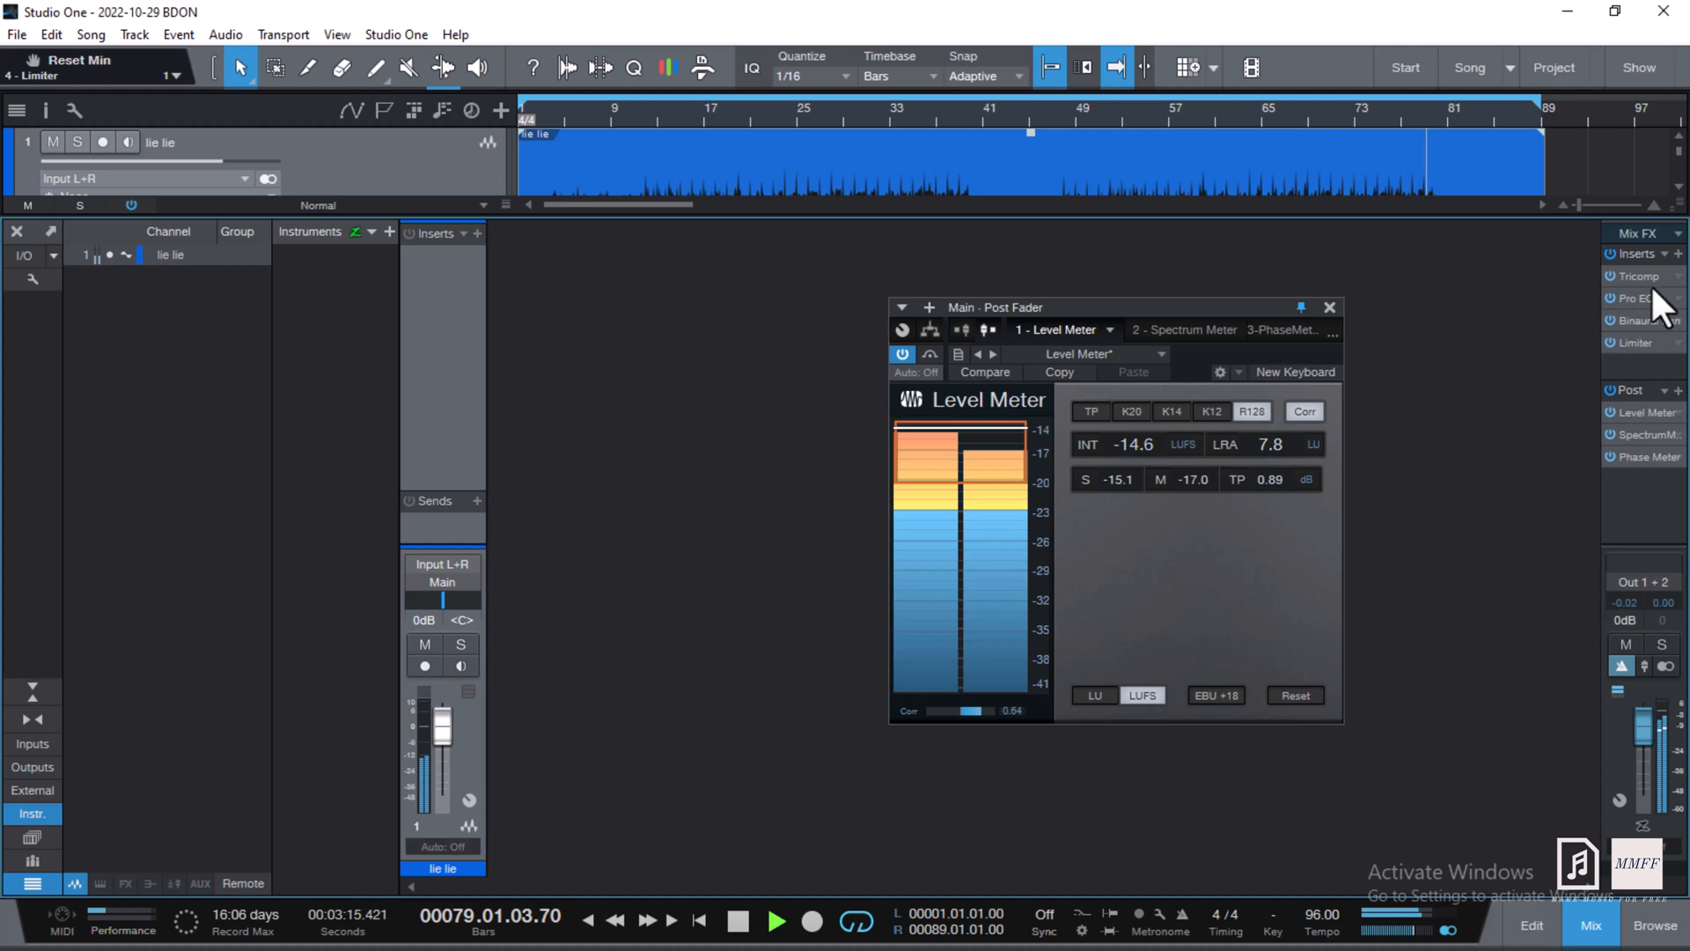
pyautogui.click(1257, 116)
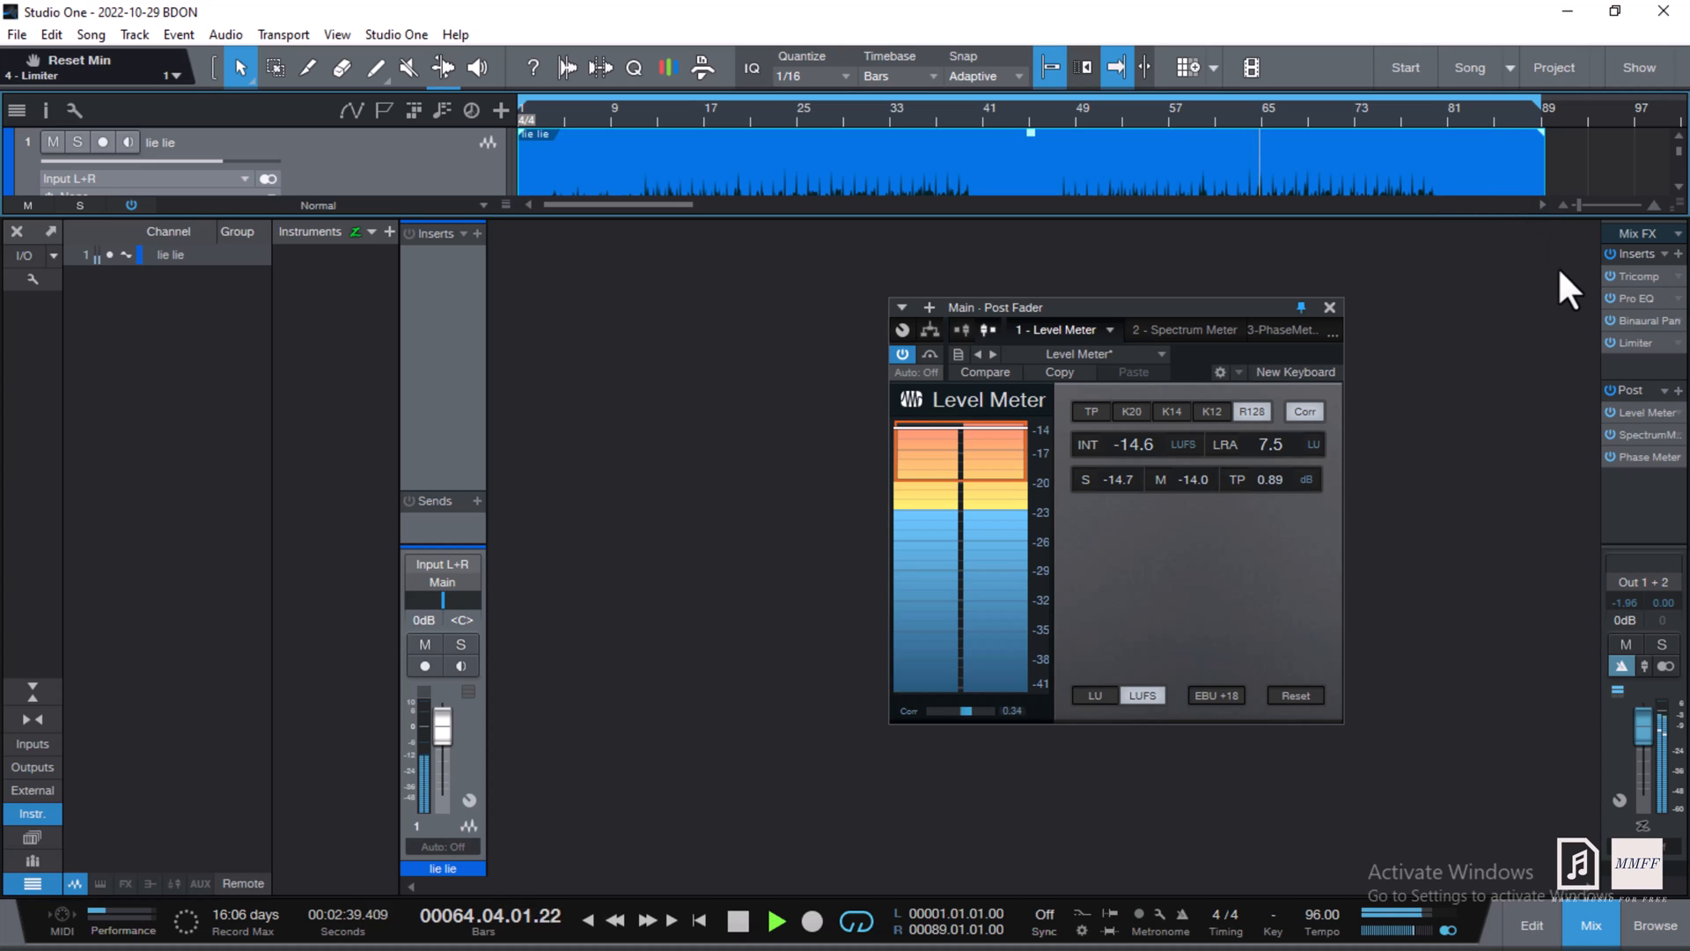
pyautogui.click(1611, 296)
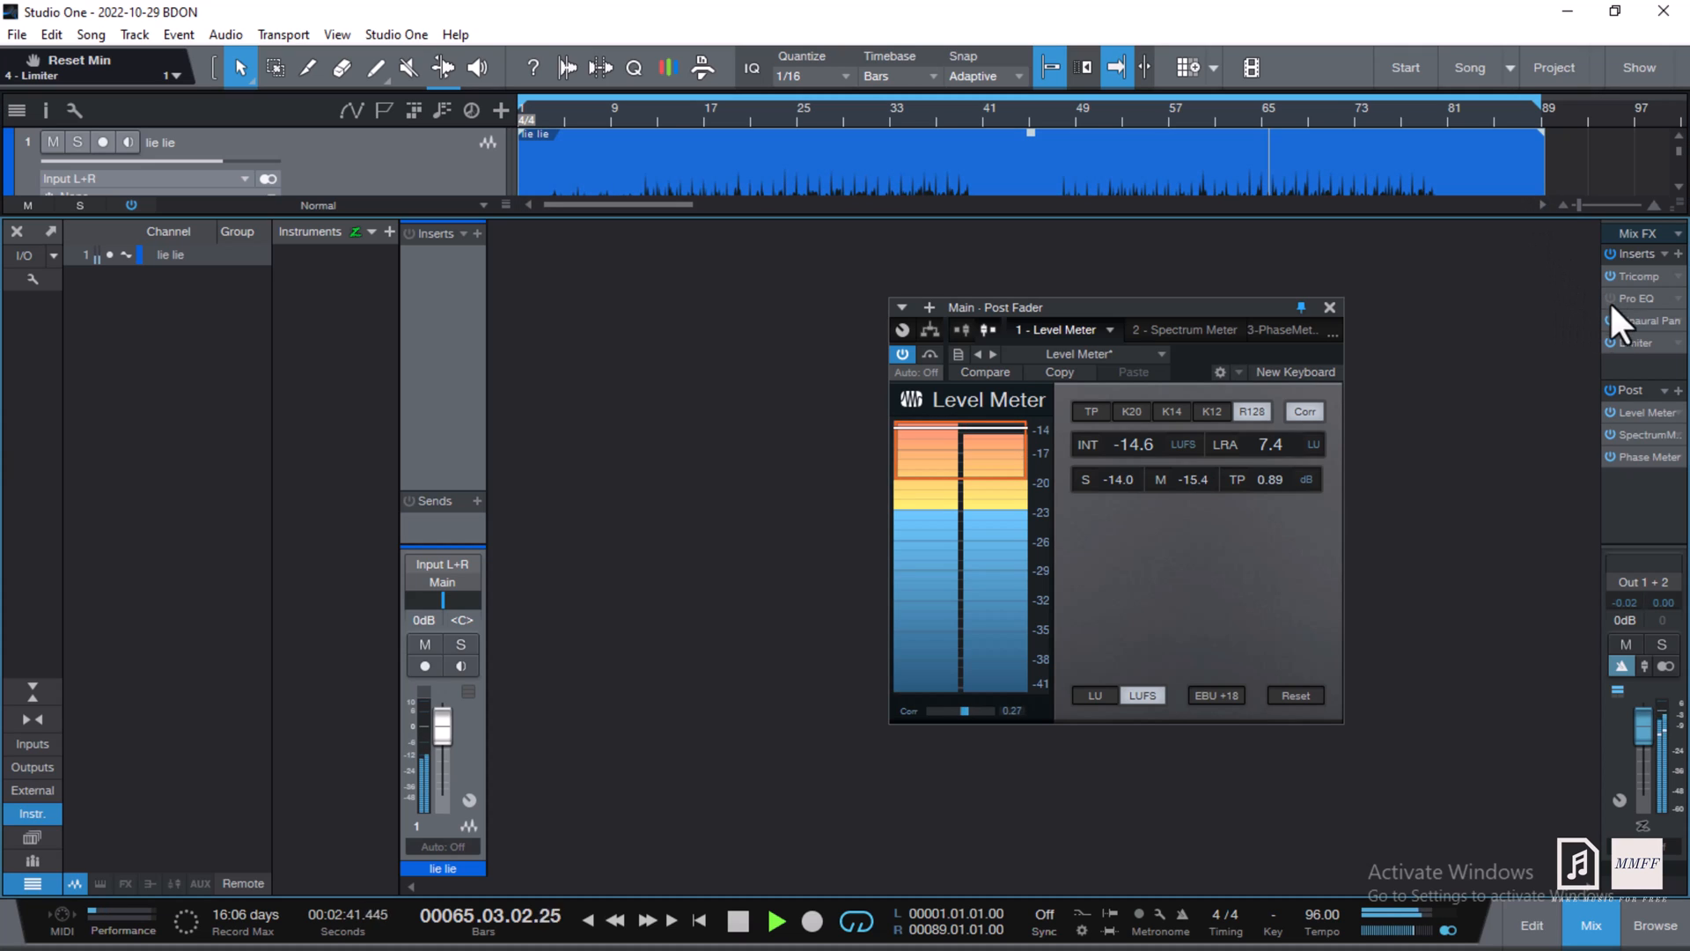
pyautogui.click(1611, 320)
pyautogui.click(1611, 320)
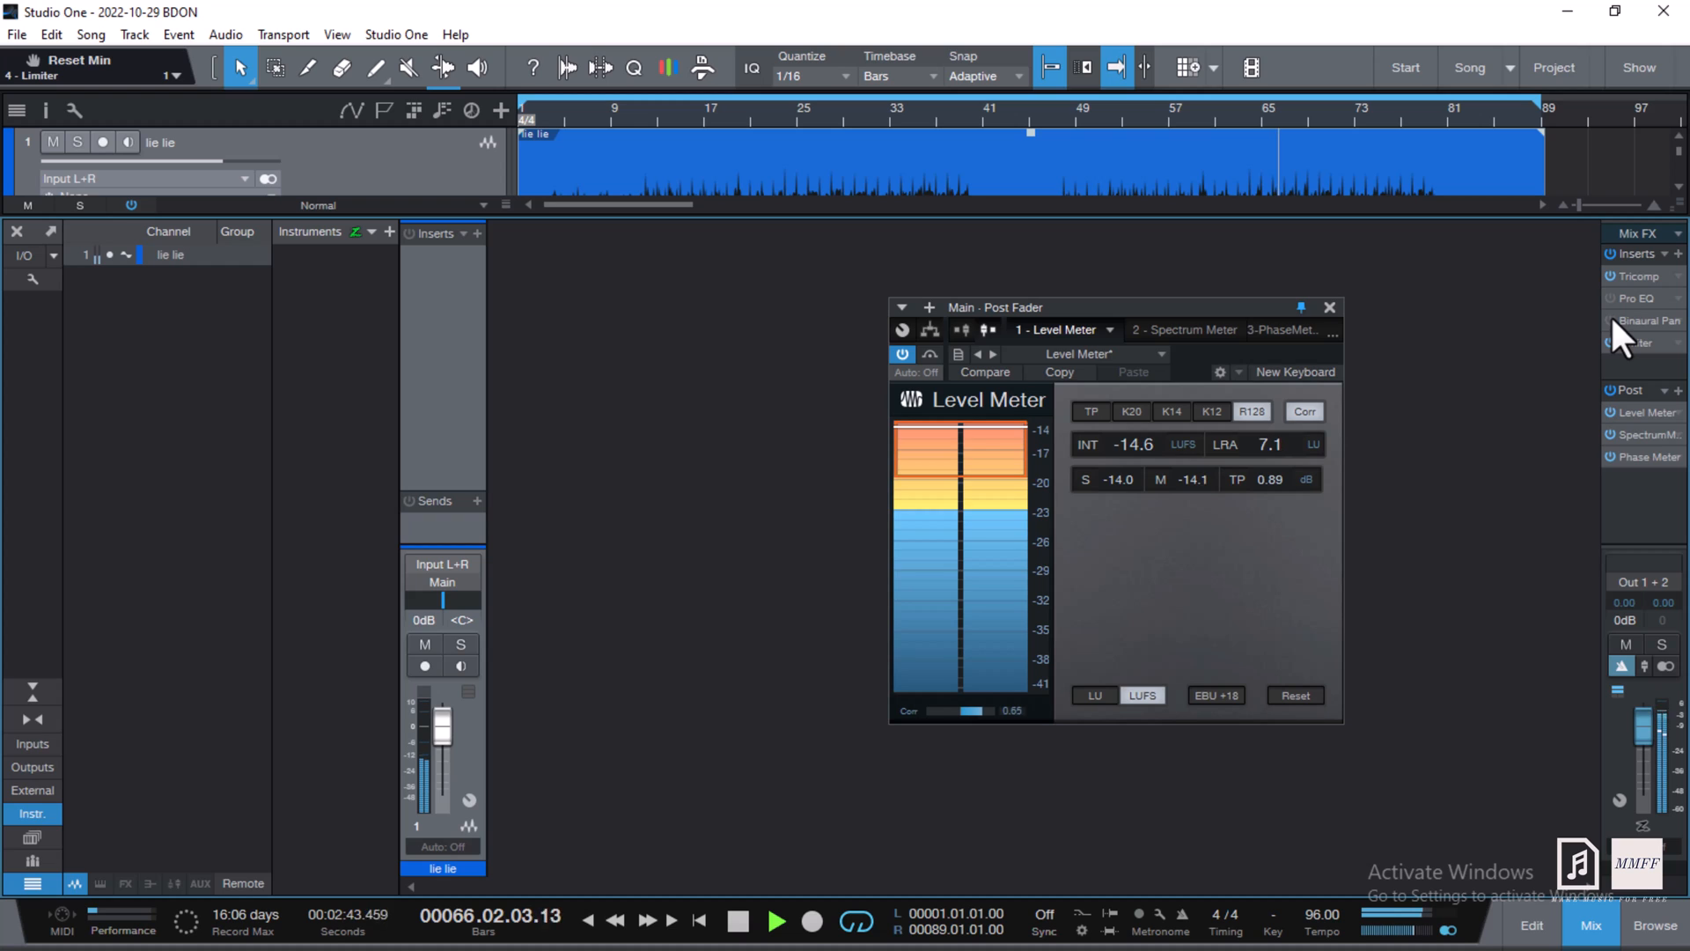
pyautogui.click(1612, 297)
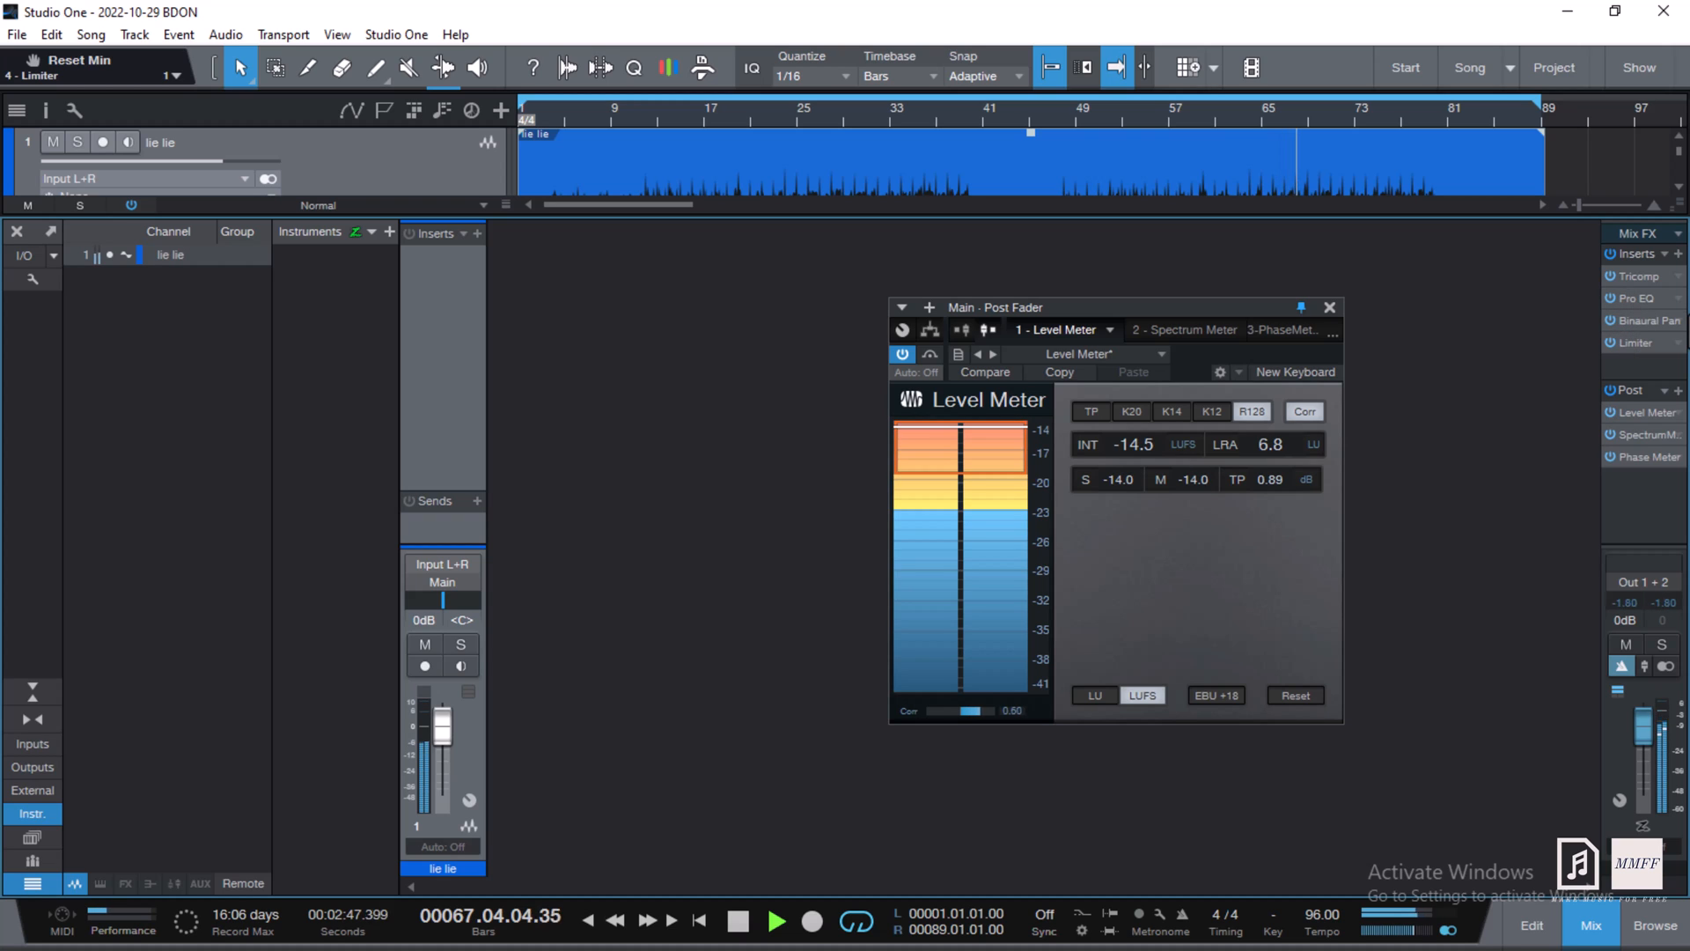
pyautogui.press('space')
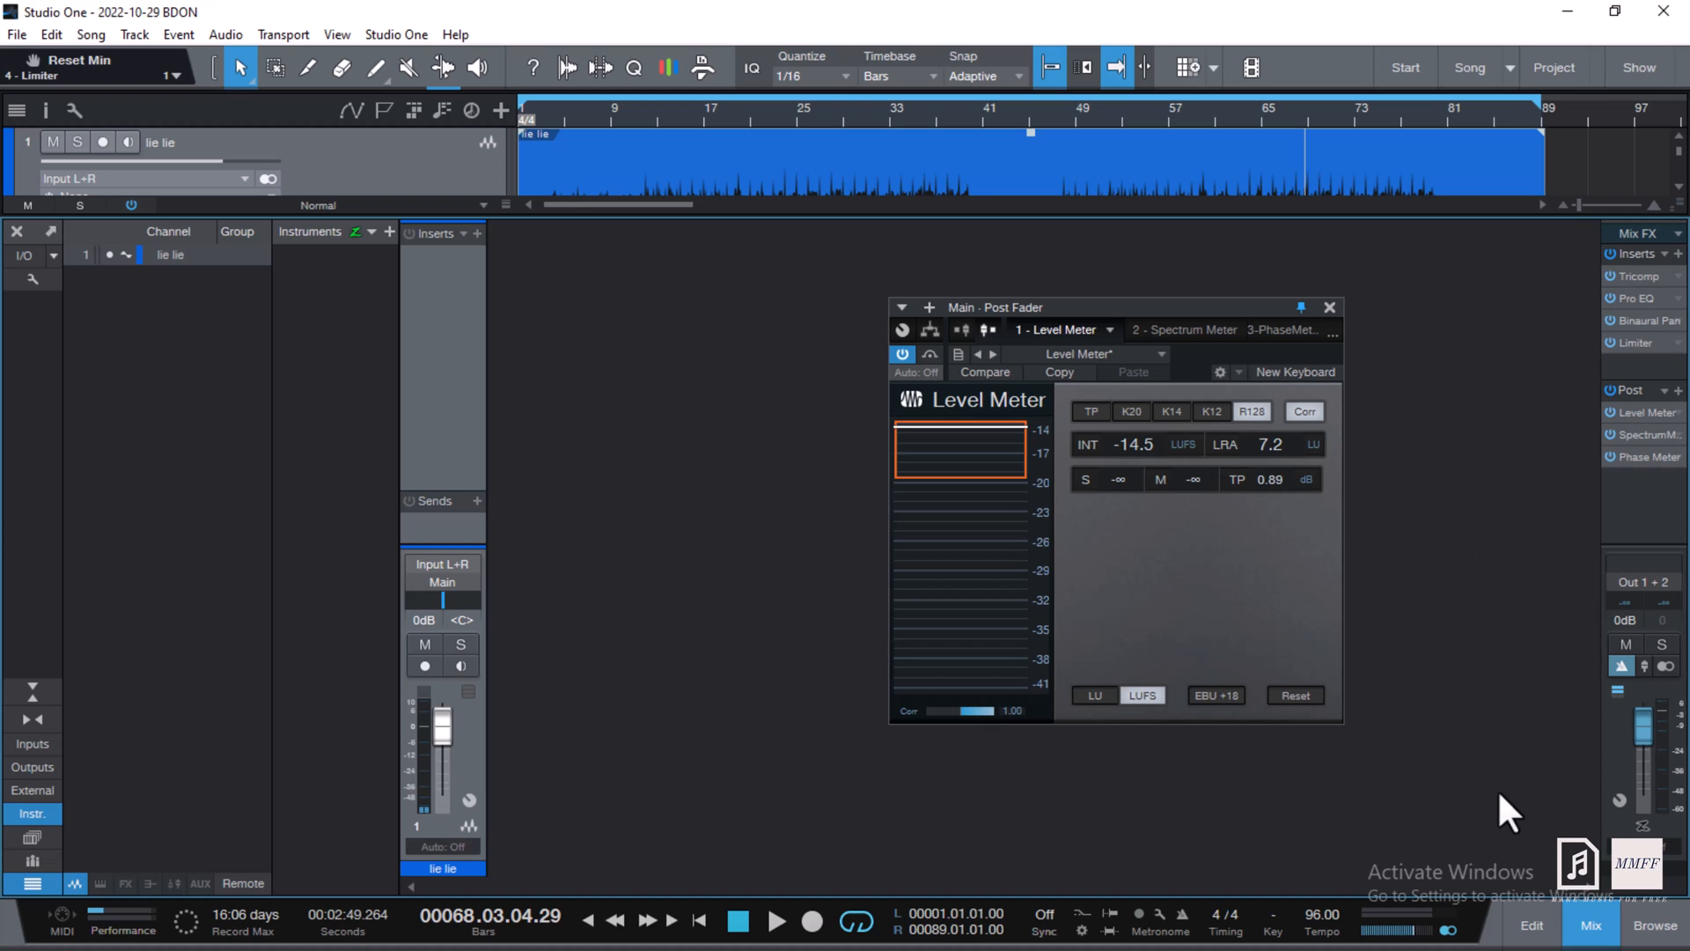
# - Close the mixer console to show the full waveform and play the song from the start
pyautogui.click(1592, 924)
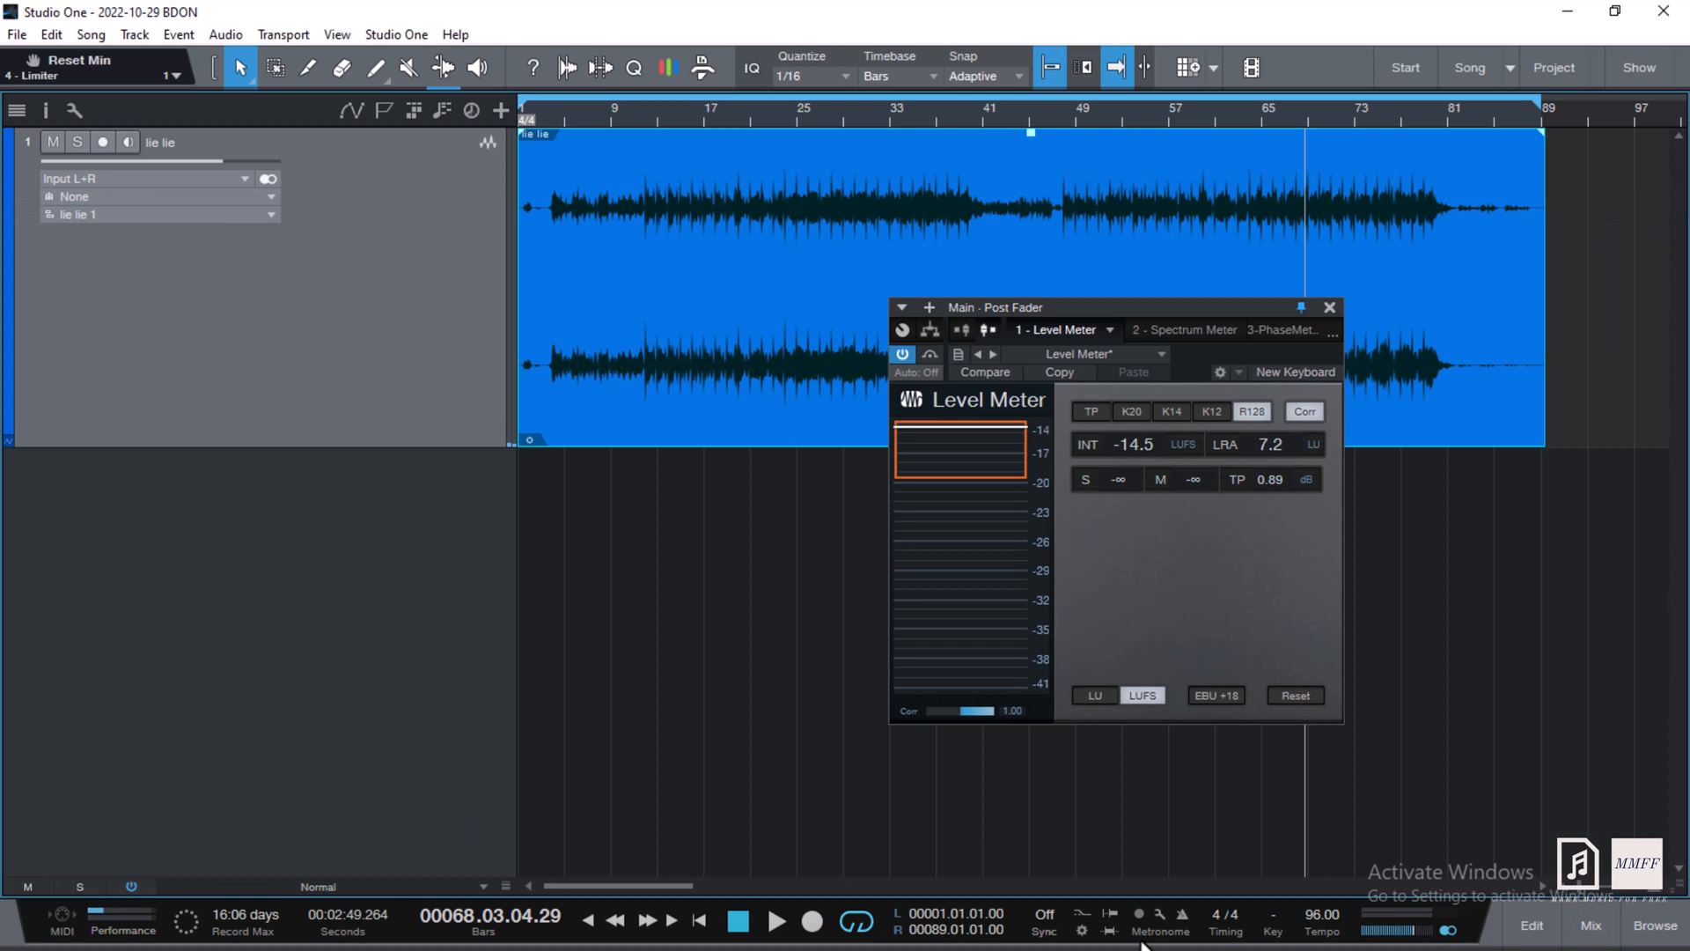
pyautogui.click(700, 921)
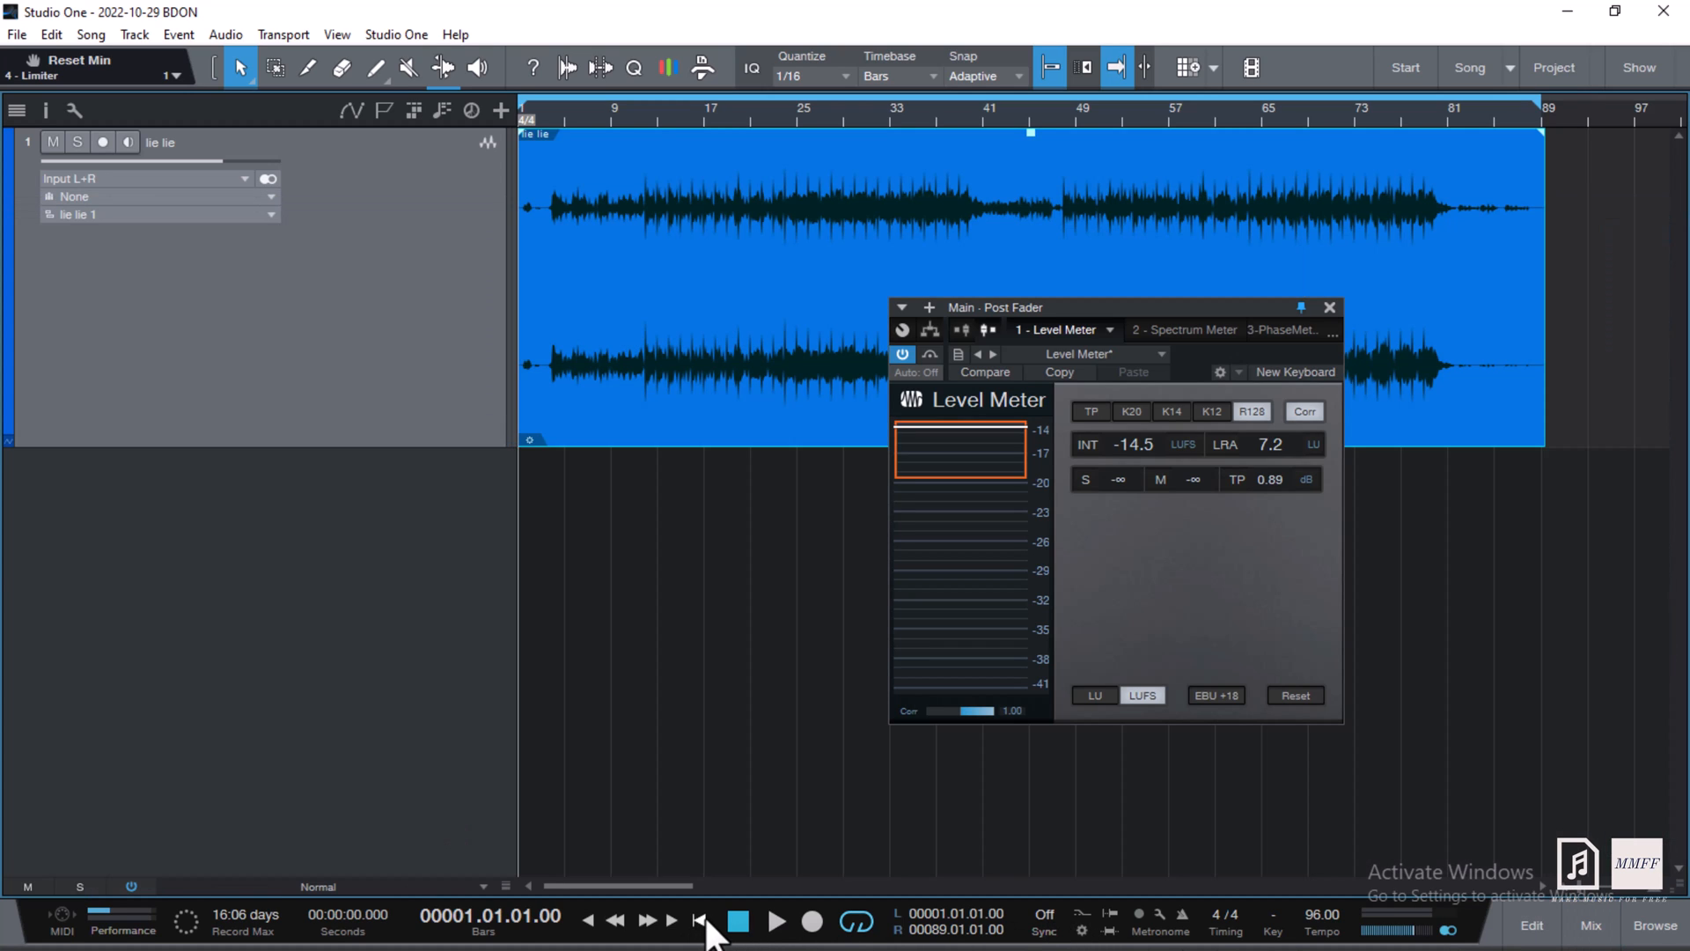
pyautogui.click(777, 921)
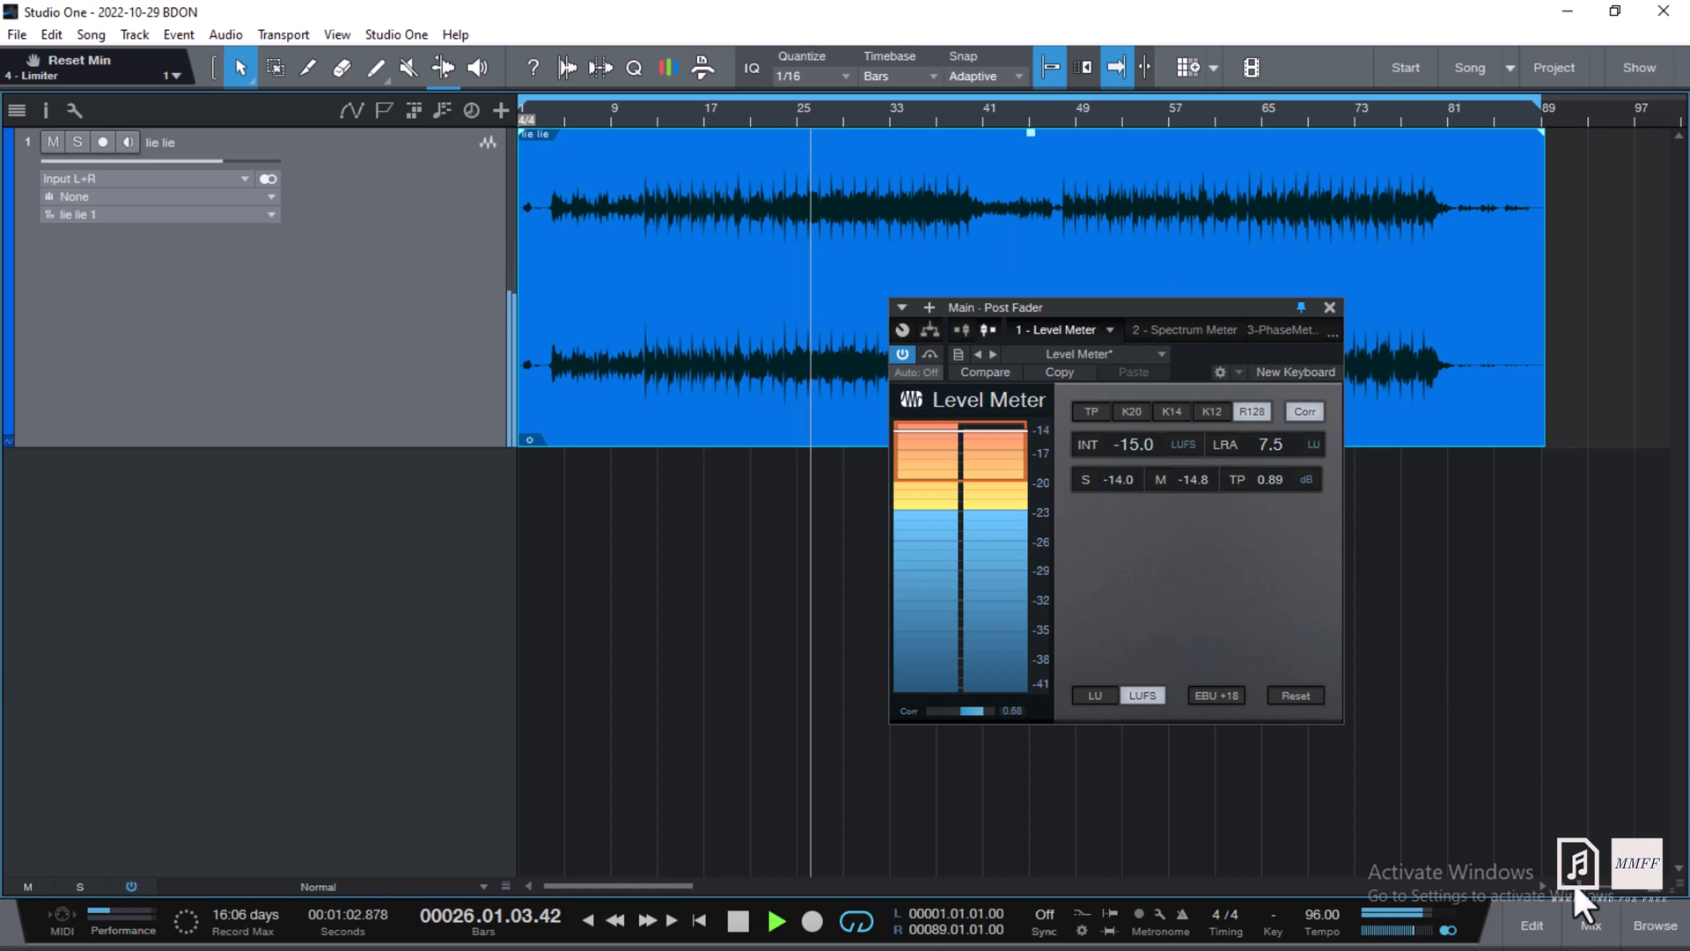
# - Reopen the mixer and stop playback near bar 32 at -14.9 LUFS integrated
pyautogui.click(1594, 932)
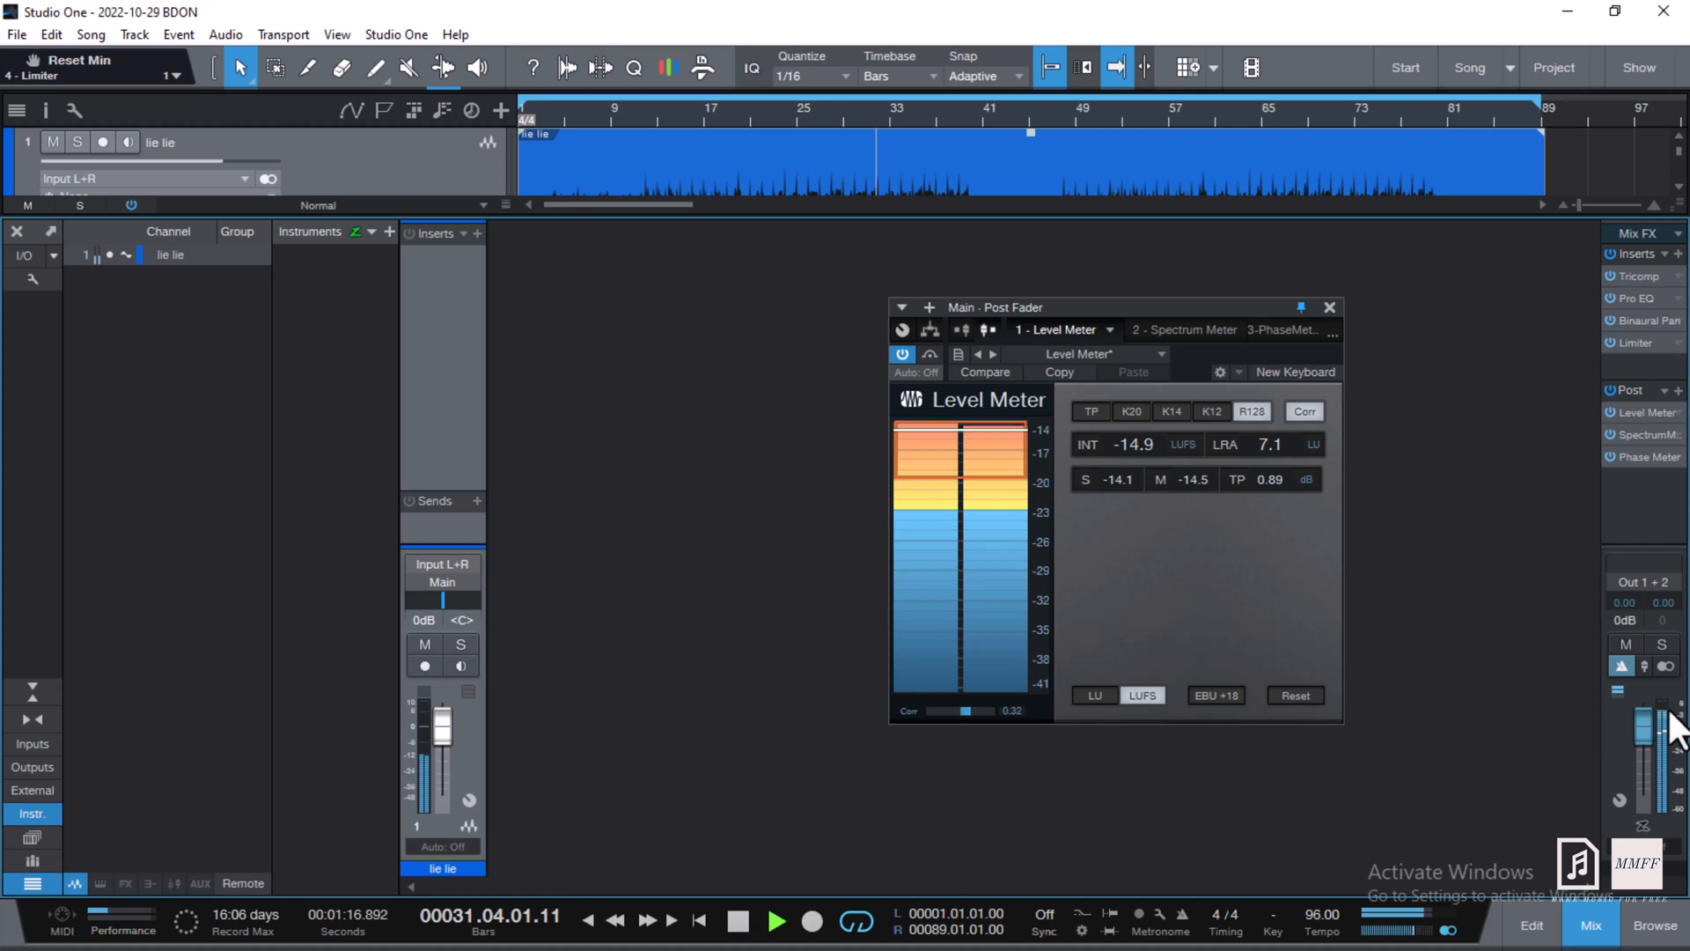
pyautogui.press('space')
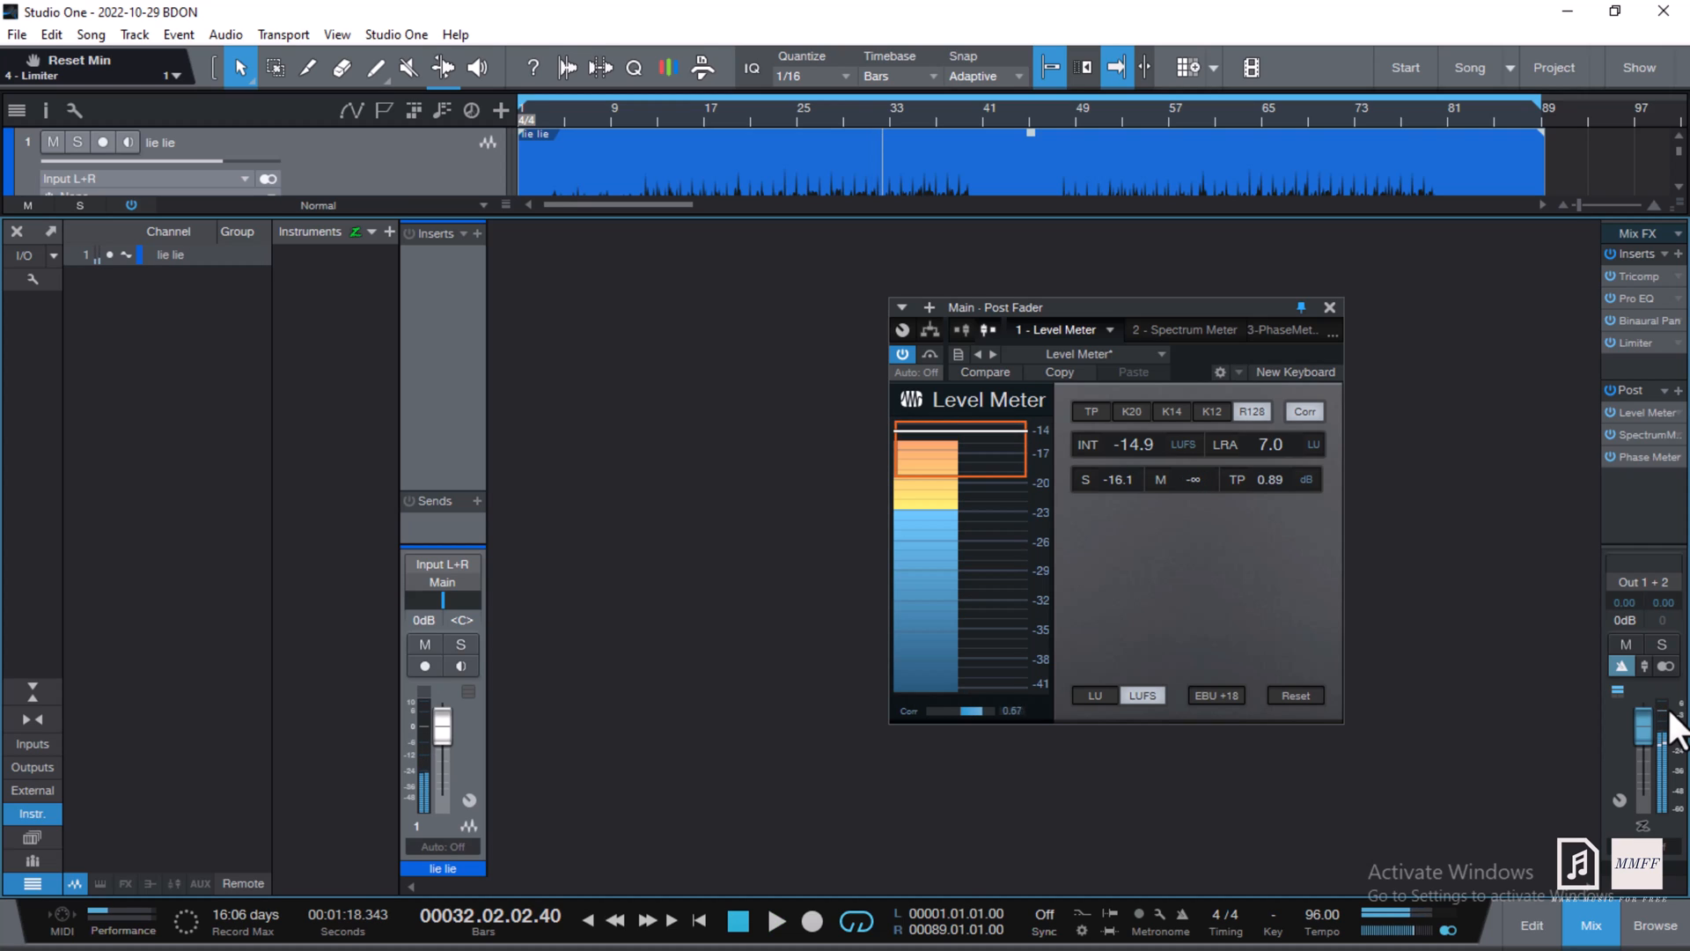